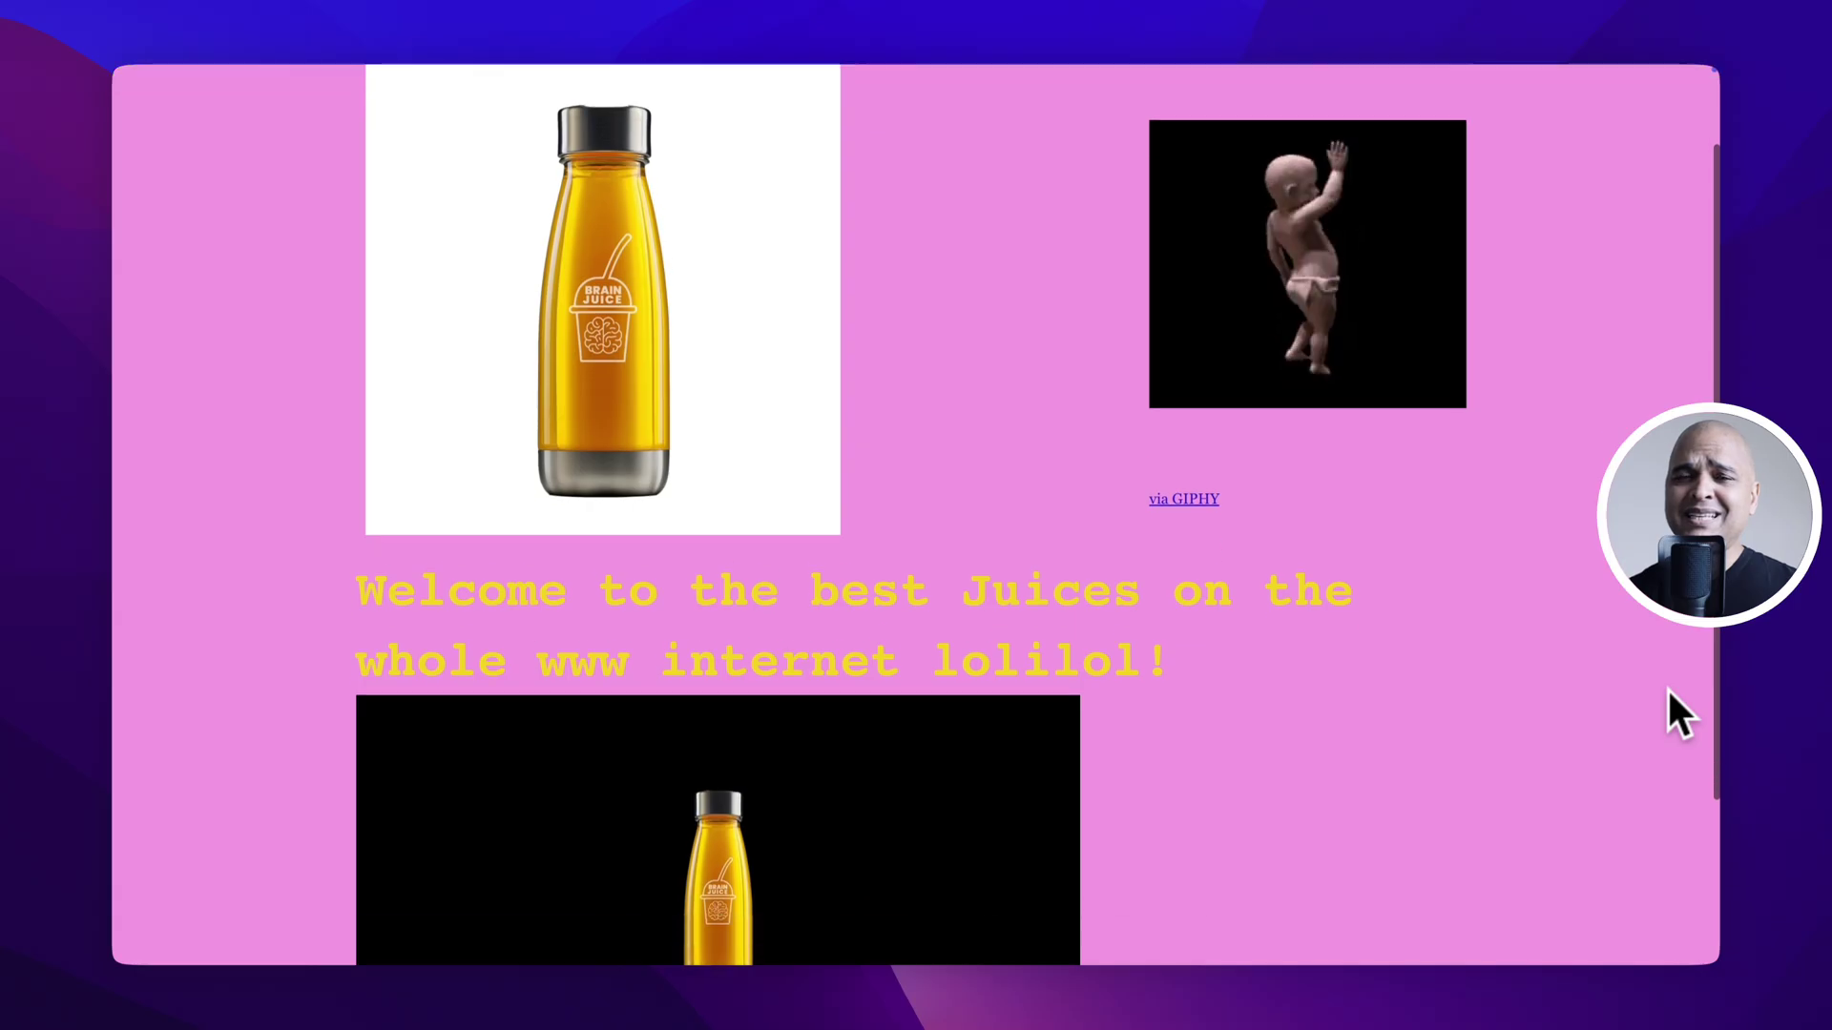
scroll(1669, 691, down, 1)
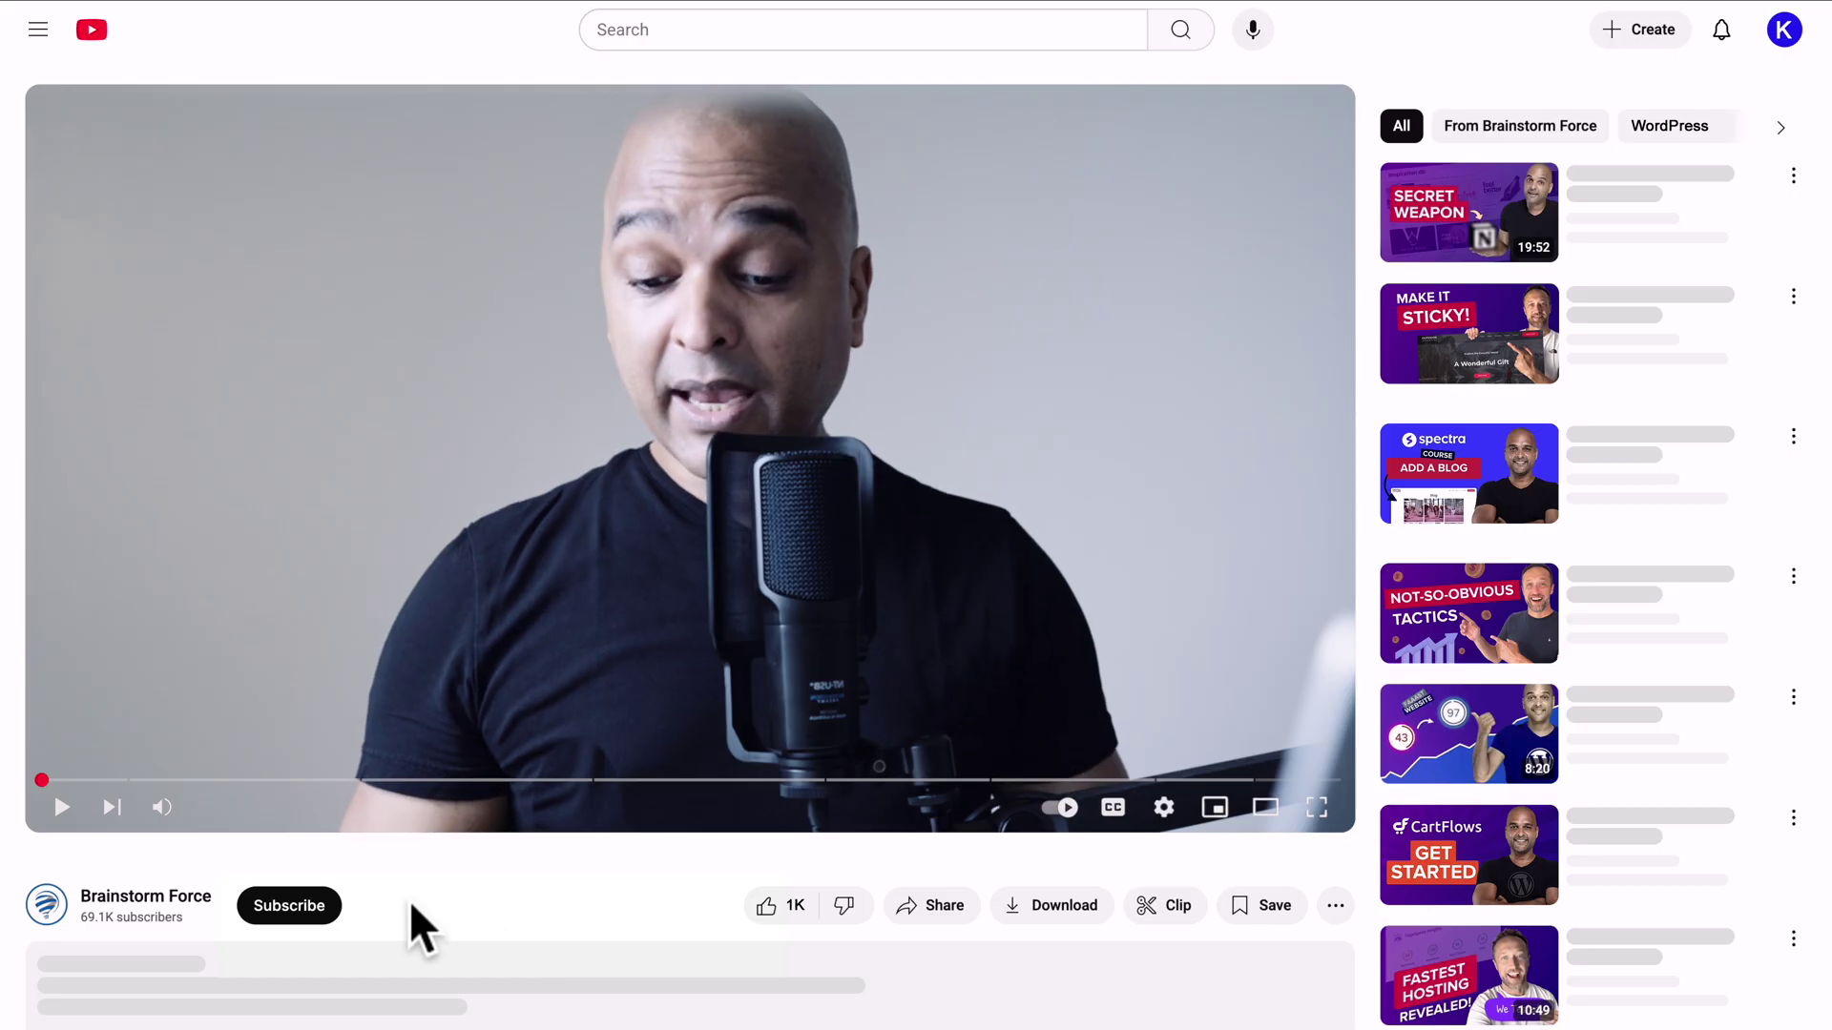
Scroll below the YouTube video and hit Subscribe for the Brainstorm Force channel
click(291, 906)
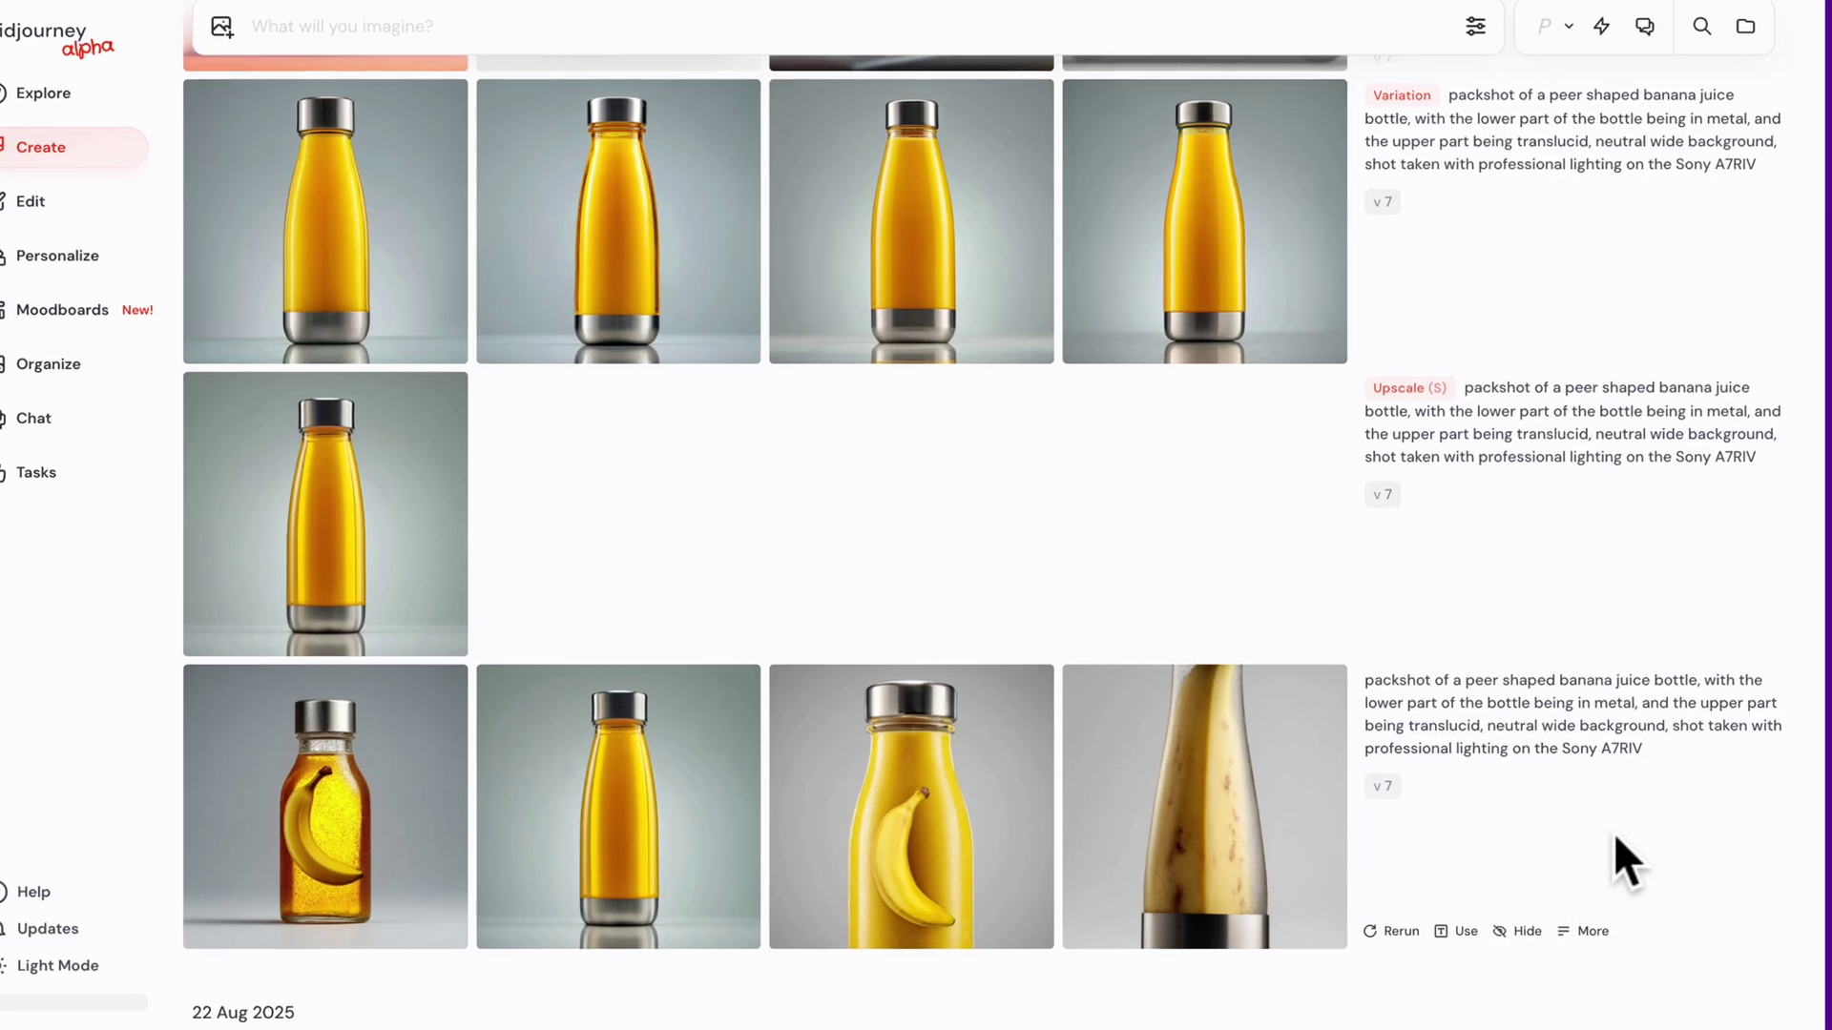
mouse_move(1720, 762)
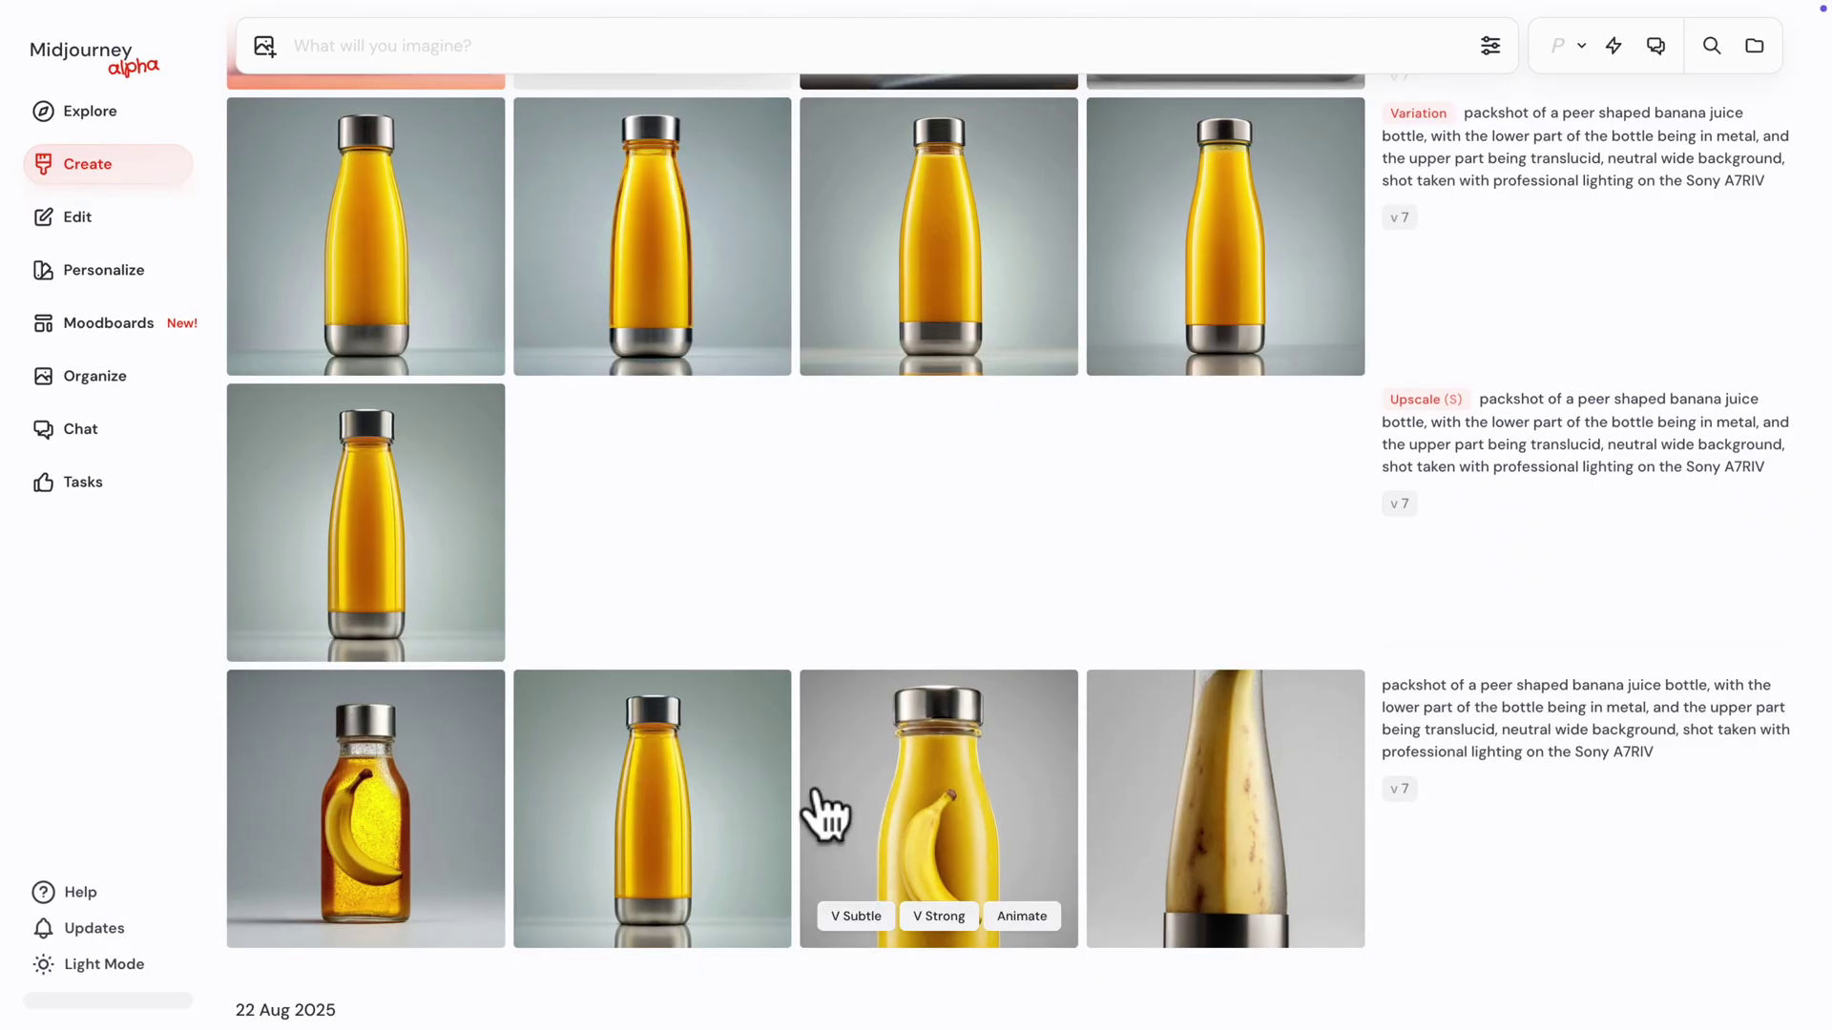
click(632, 790)
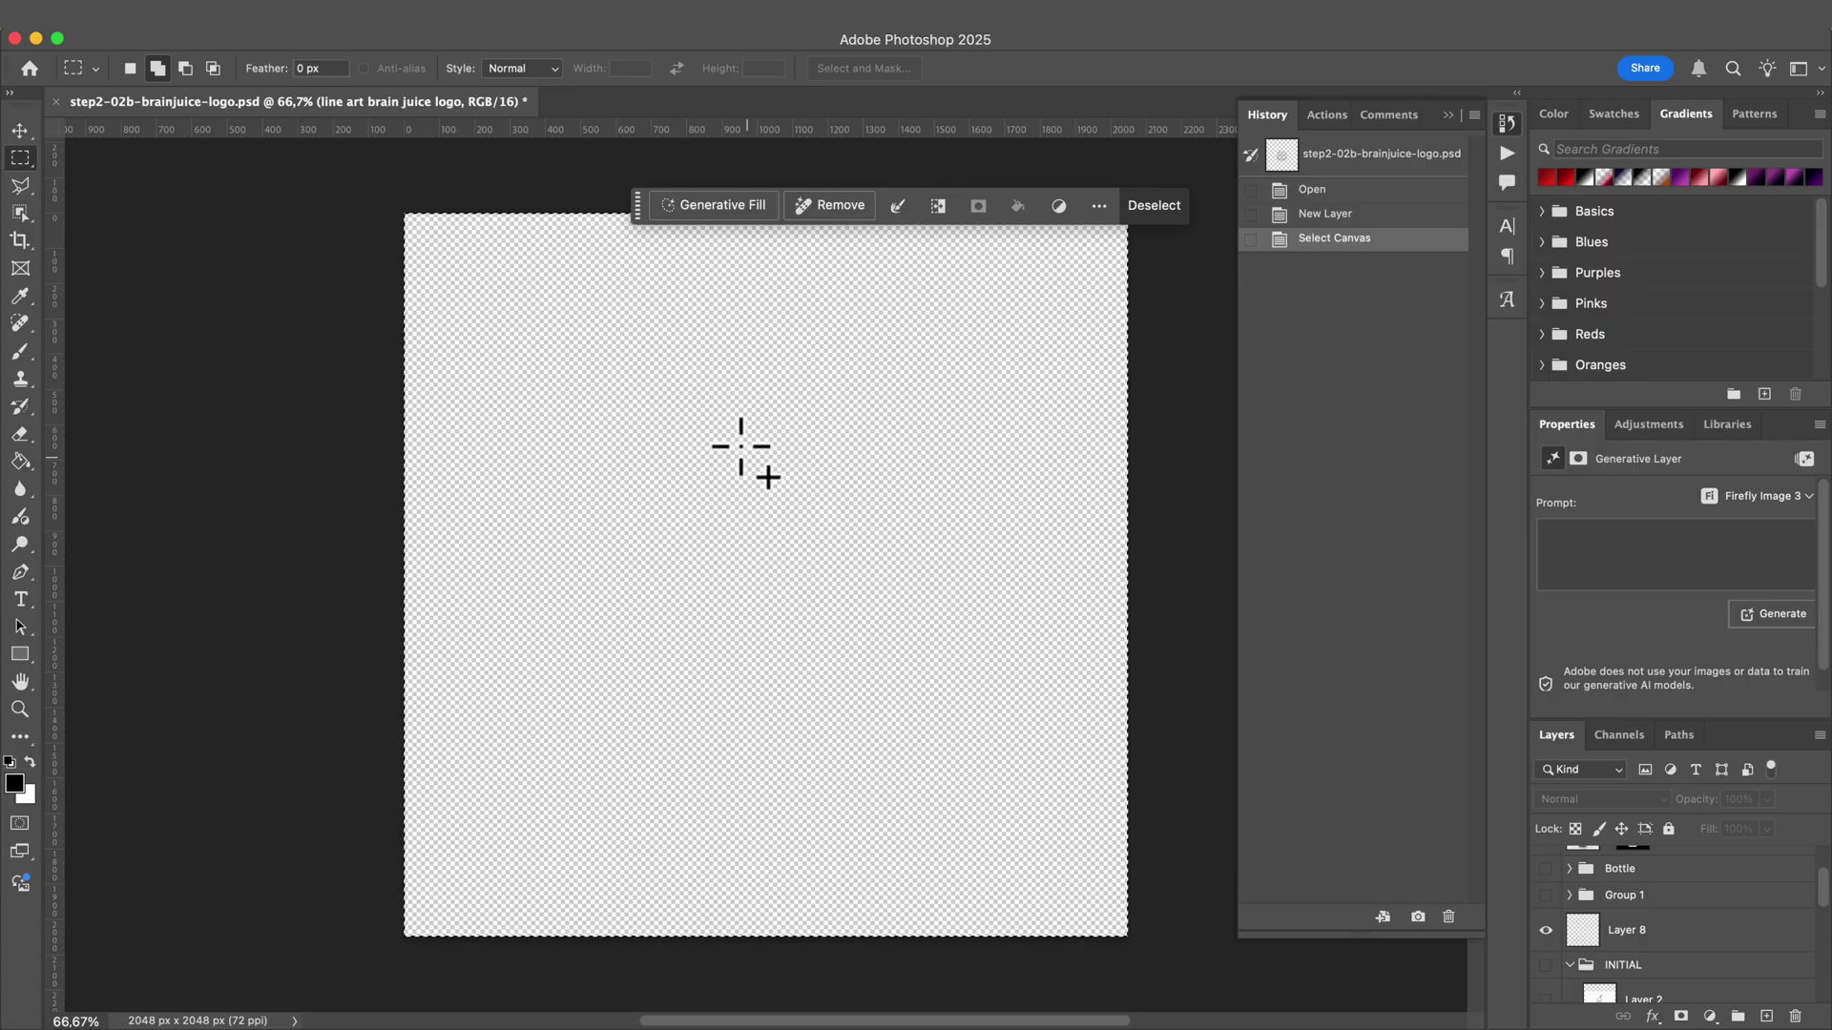
Generate a 'line art brain juice logo' with Generative Fill on the empty canvas
click(717, 206)
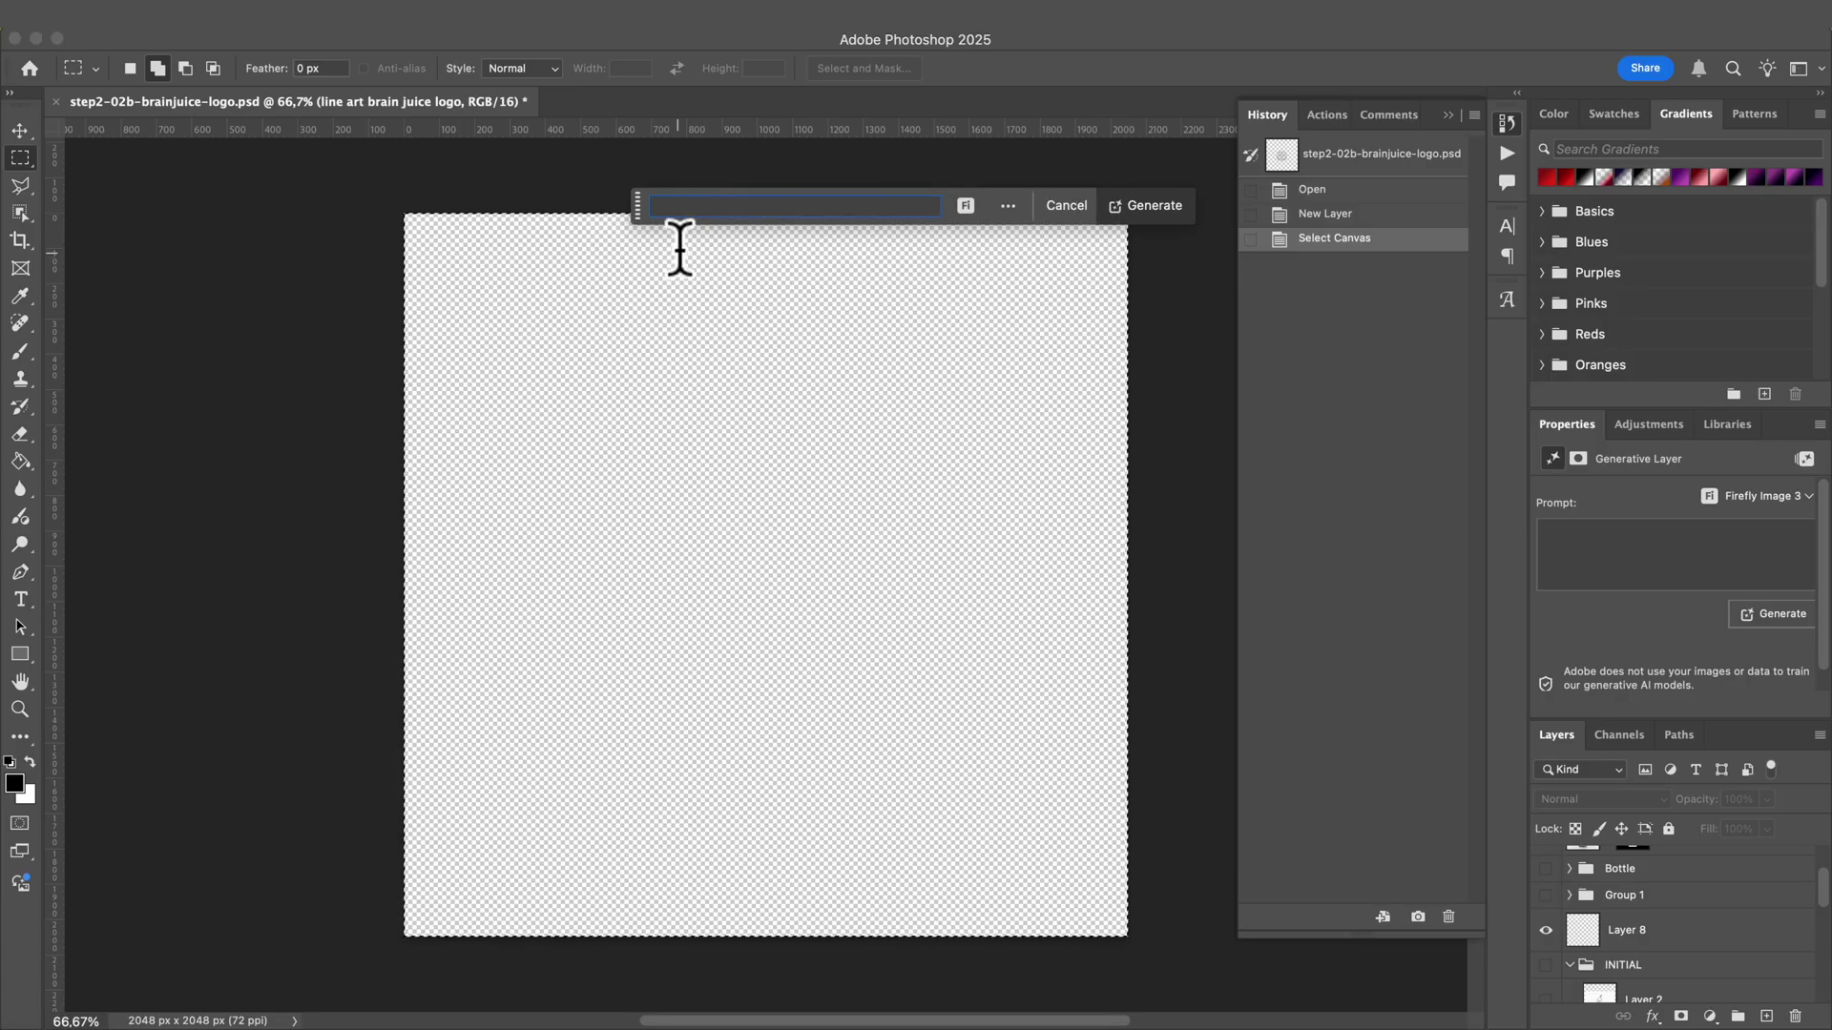
text(line art brain juice logo)
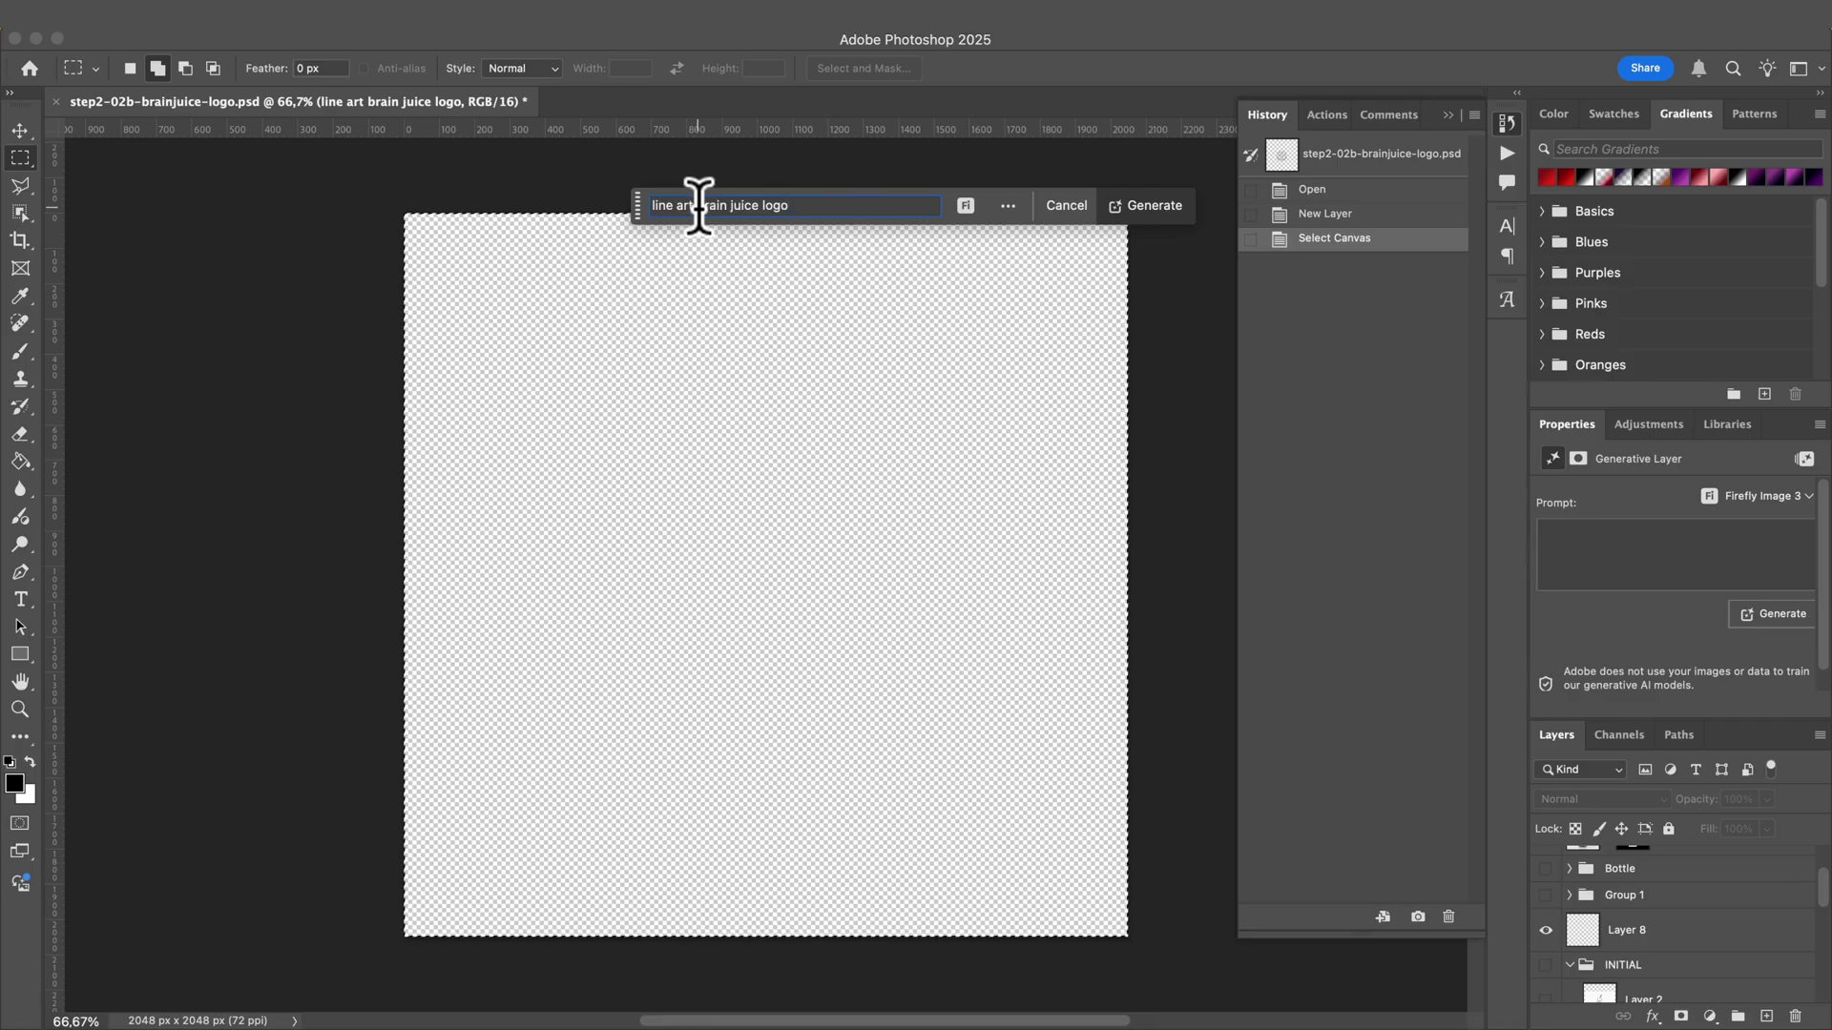
key(Return)
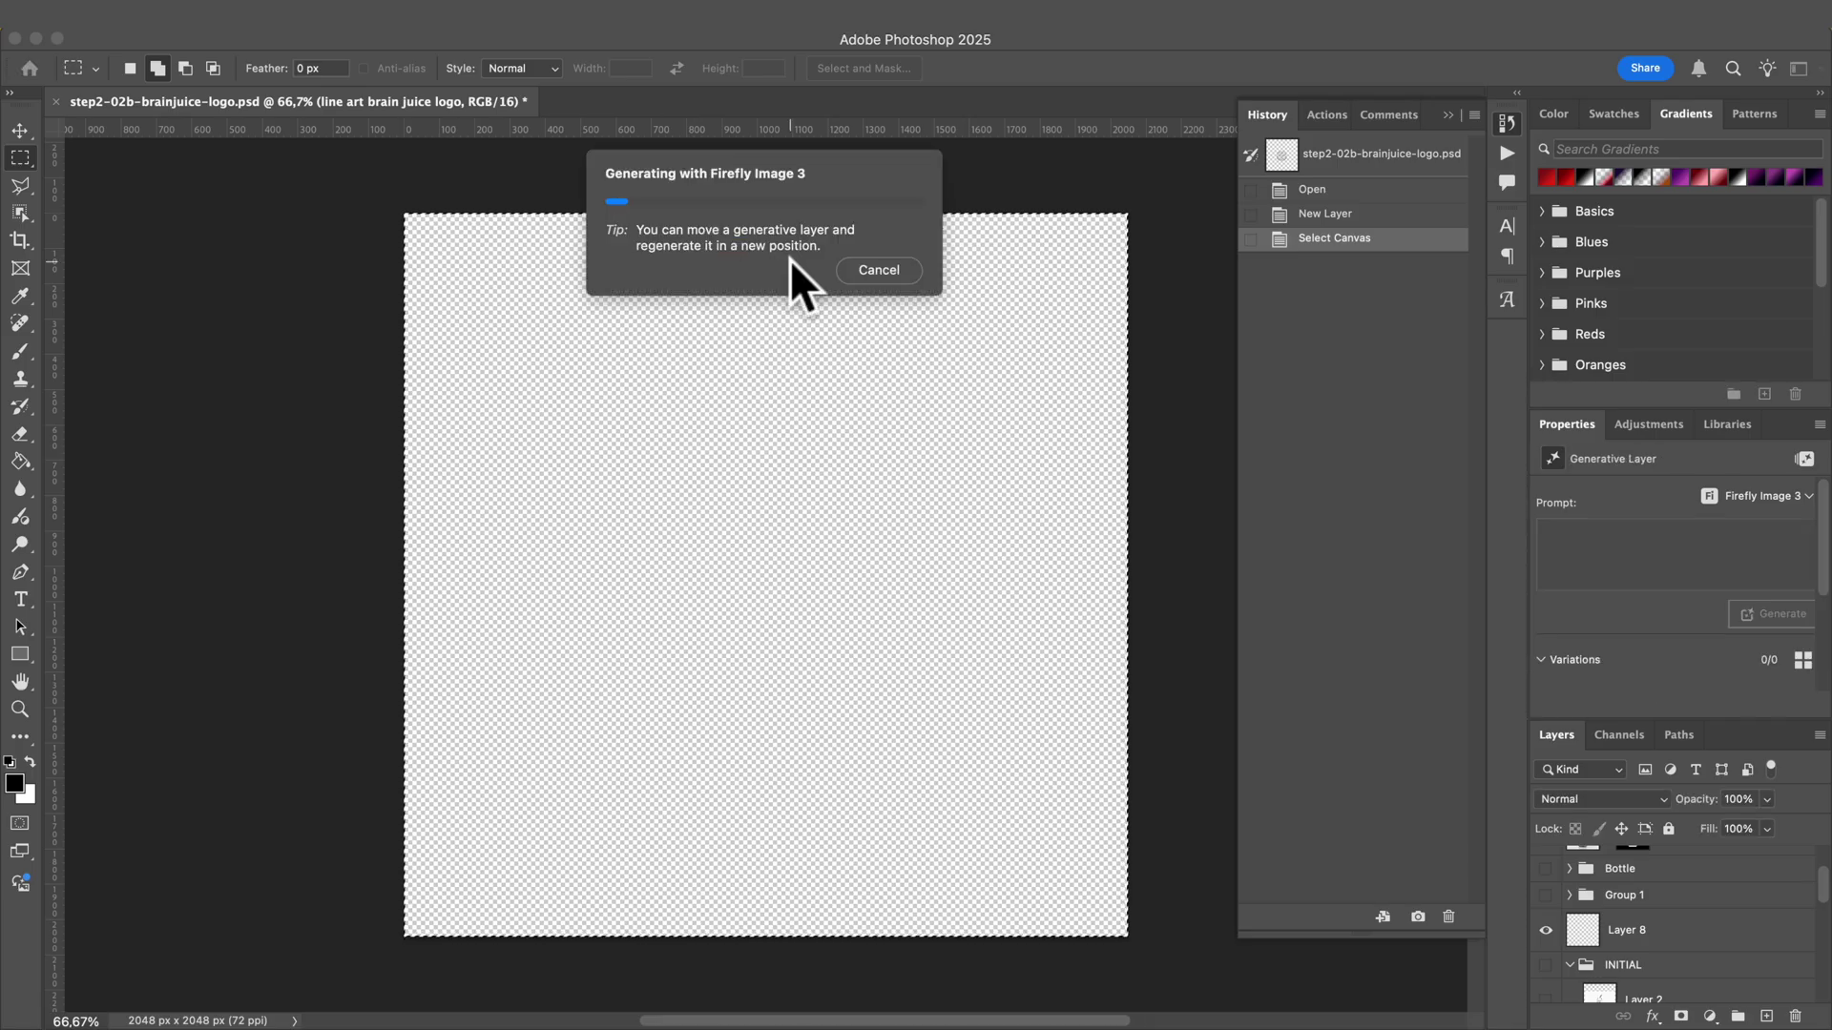
Toggle layer visibility to reveal the brain, the cup drawing, and the Final logo on the bottle
click(1546, 918)
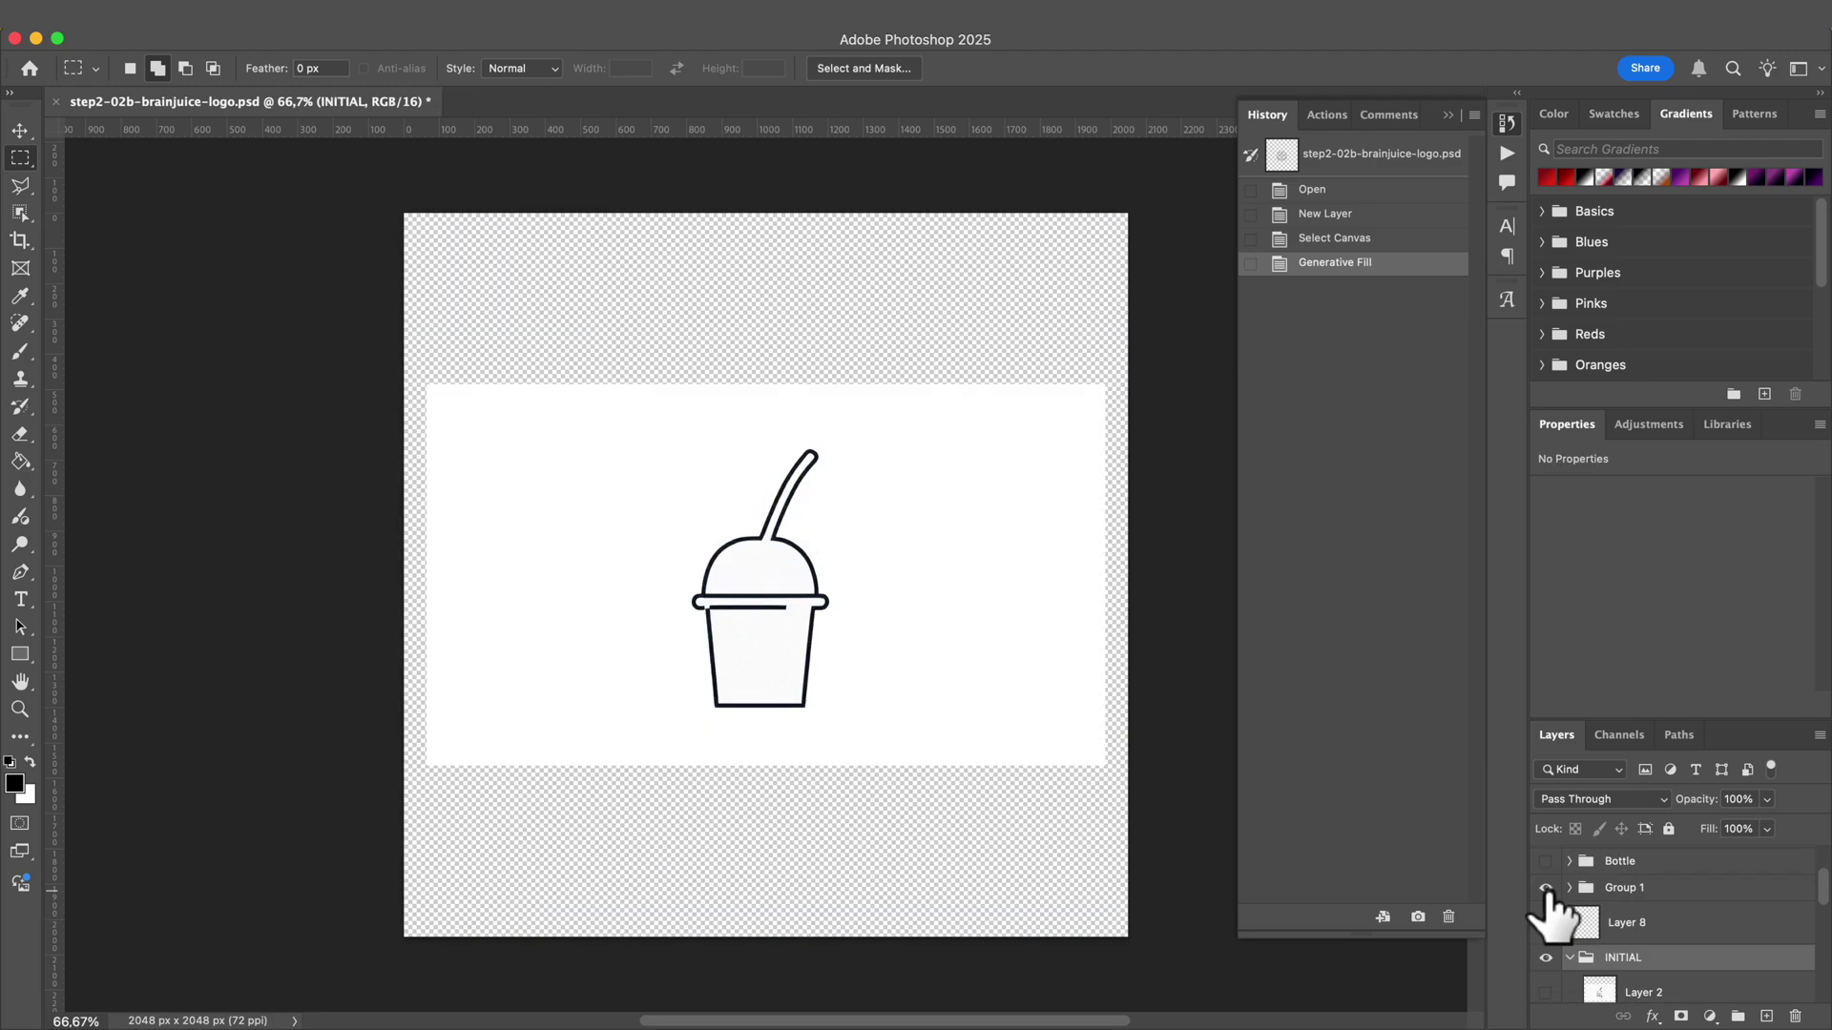
click(1546, 921)
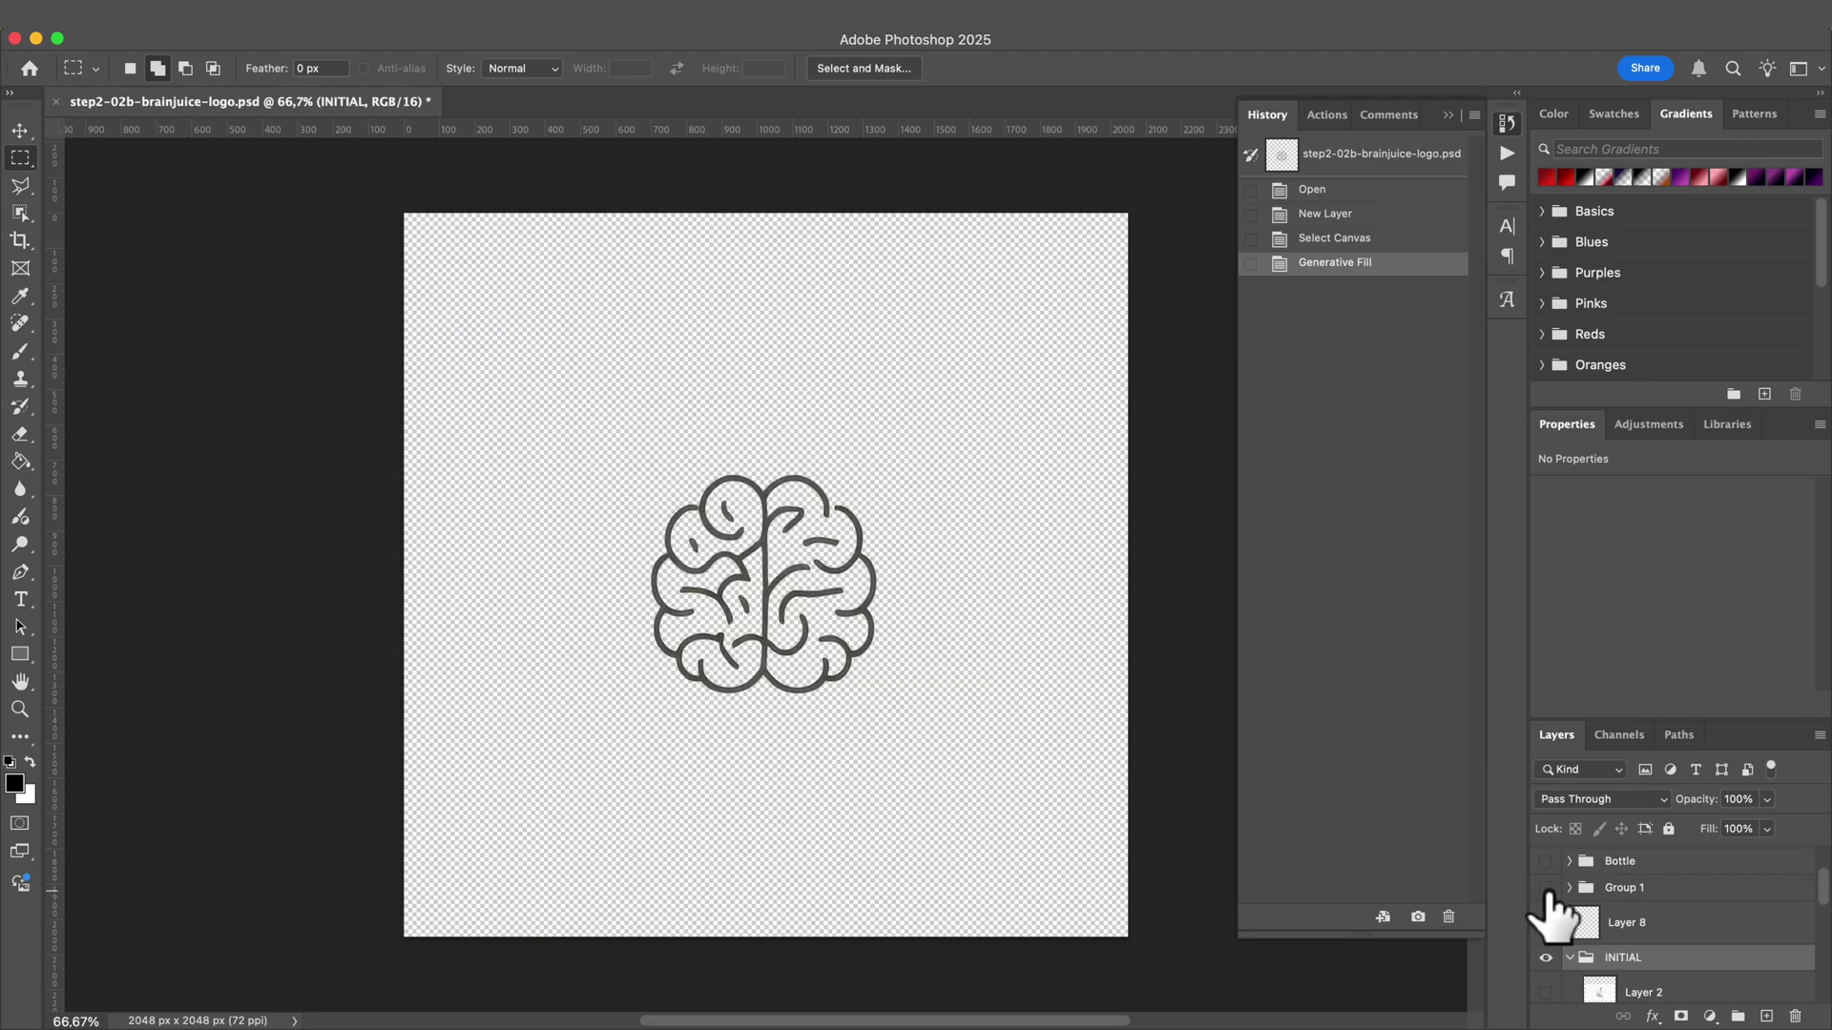
click(1545, 888)
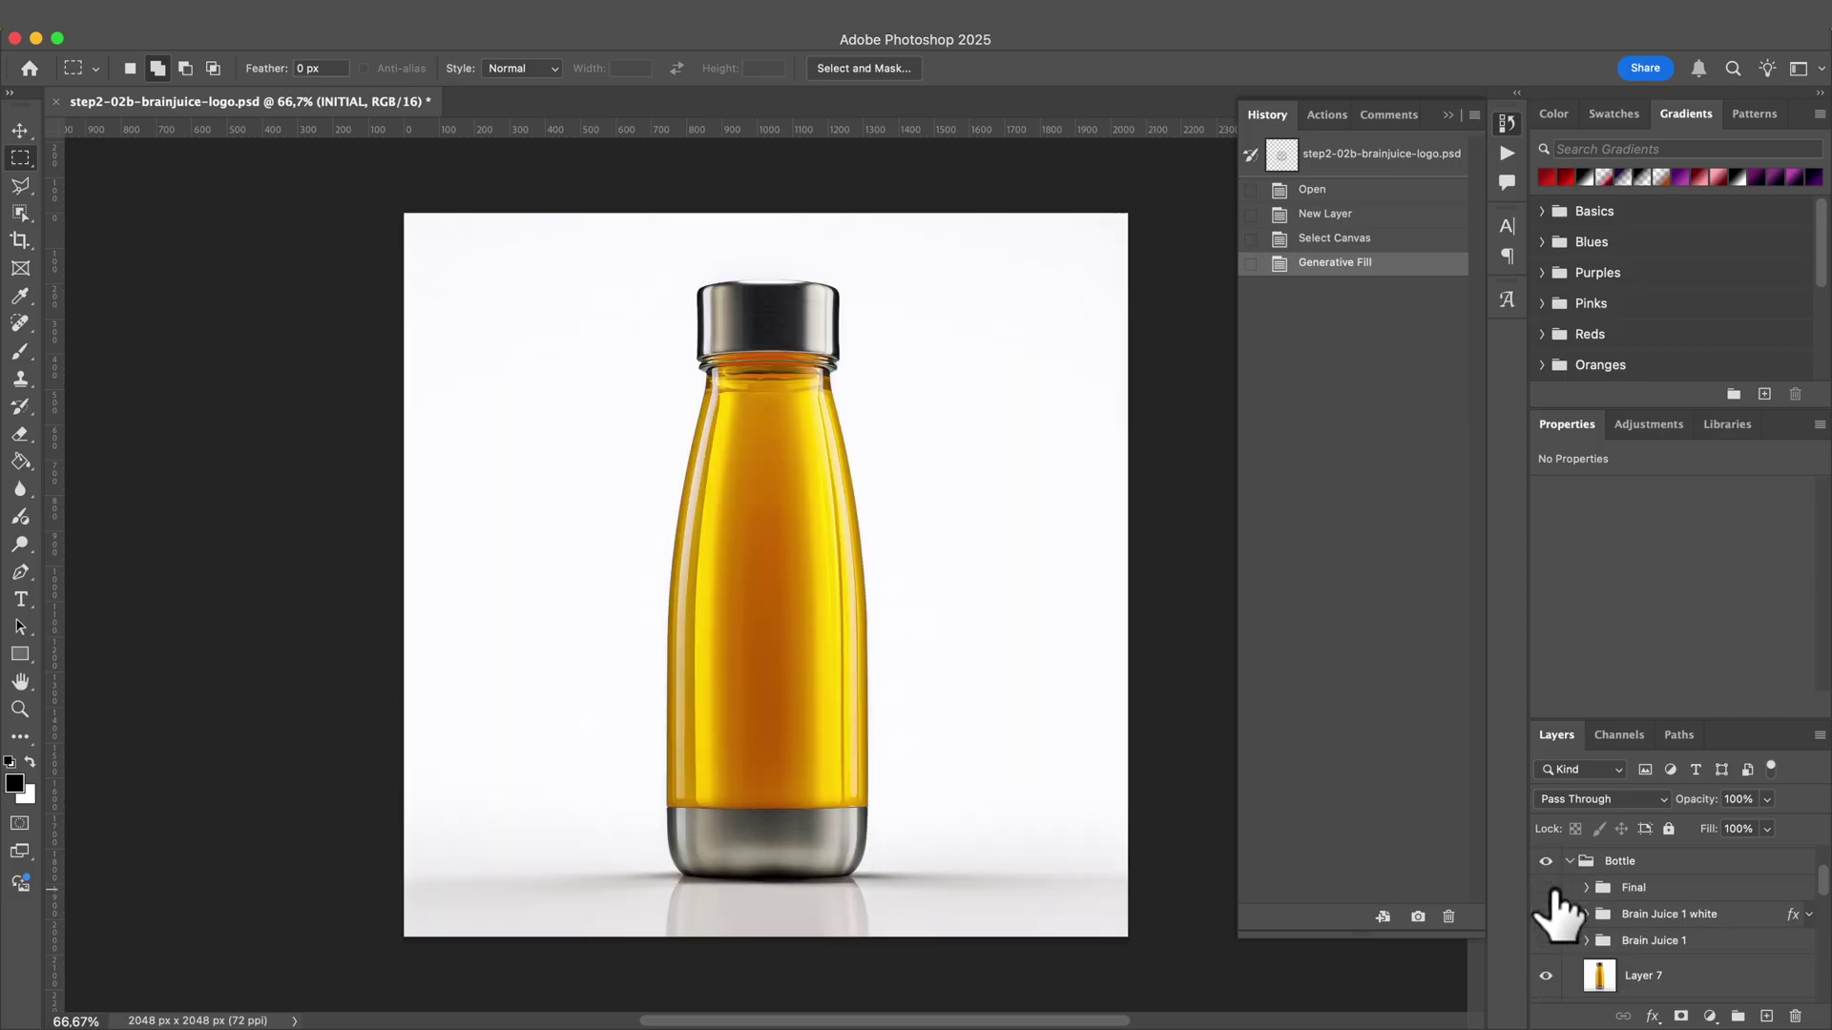
click(1547, 888)
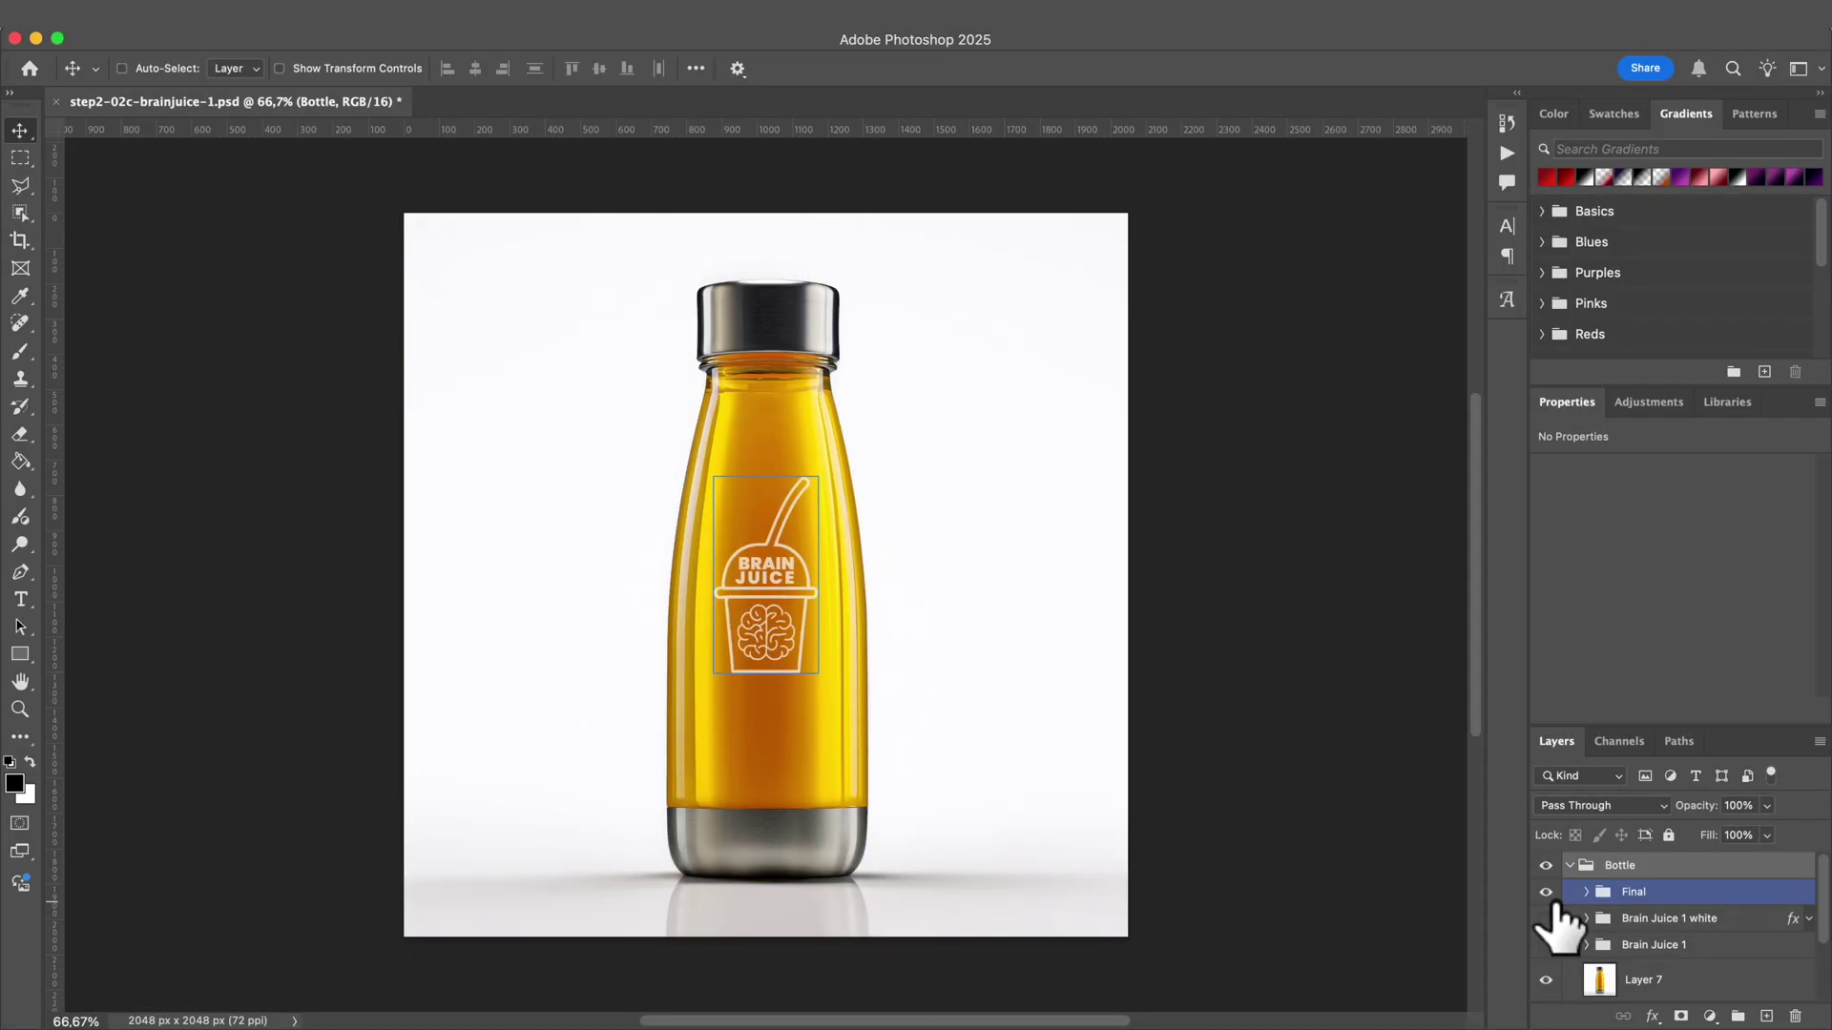
Duplicate the Bottle group, merge the copy into one layer, and hide the original group
click(1573, 871)
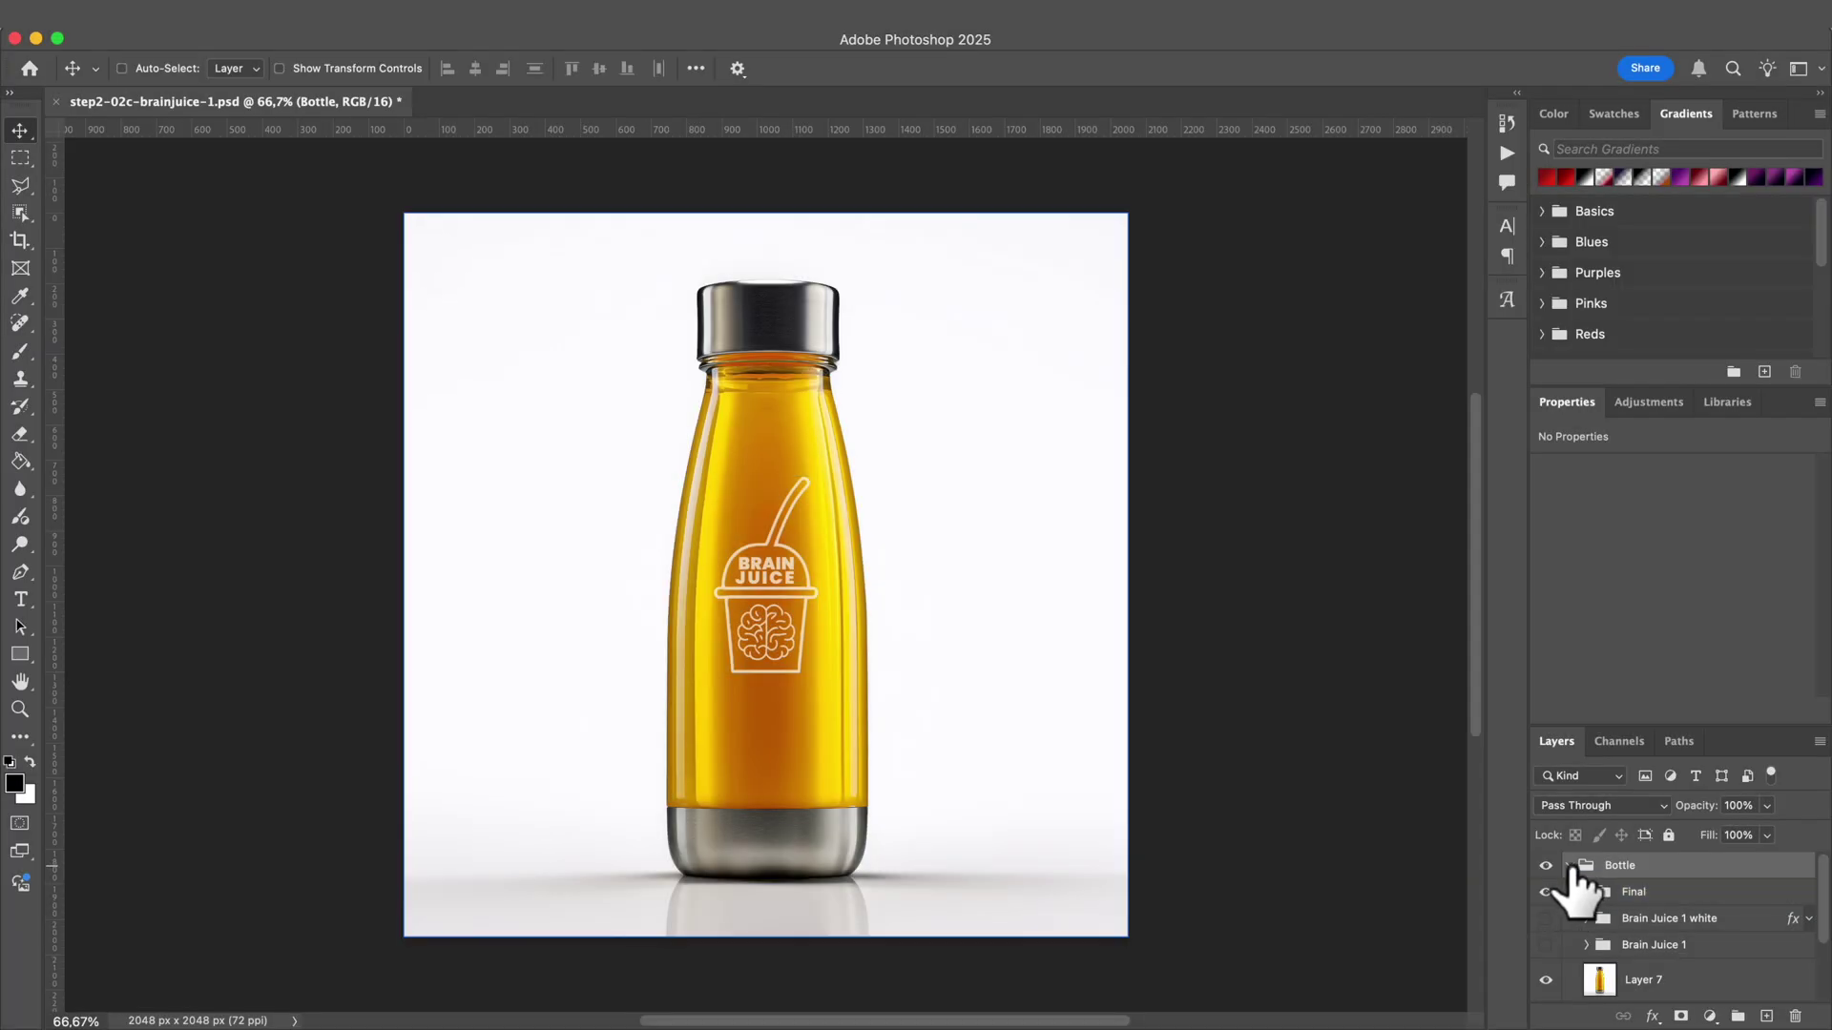
click(1569, 866)
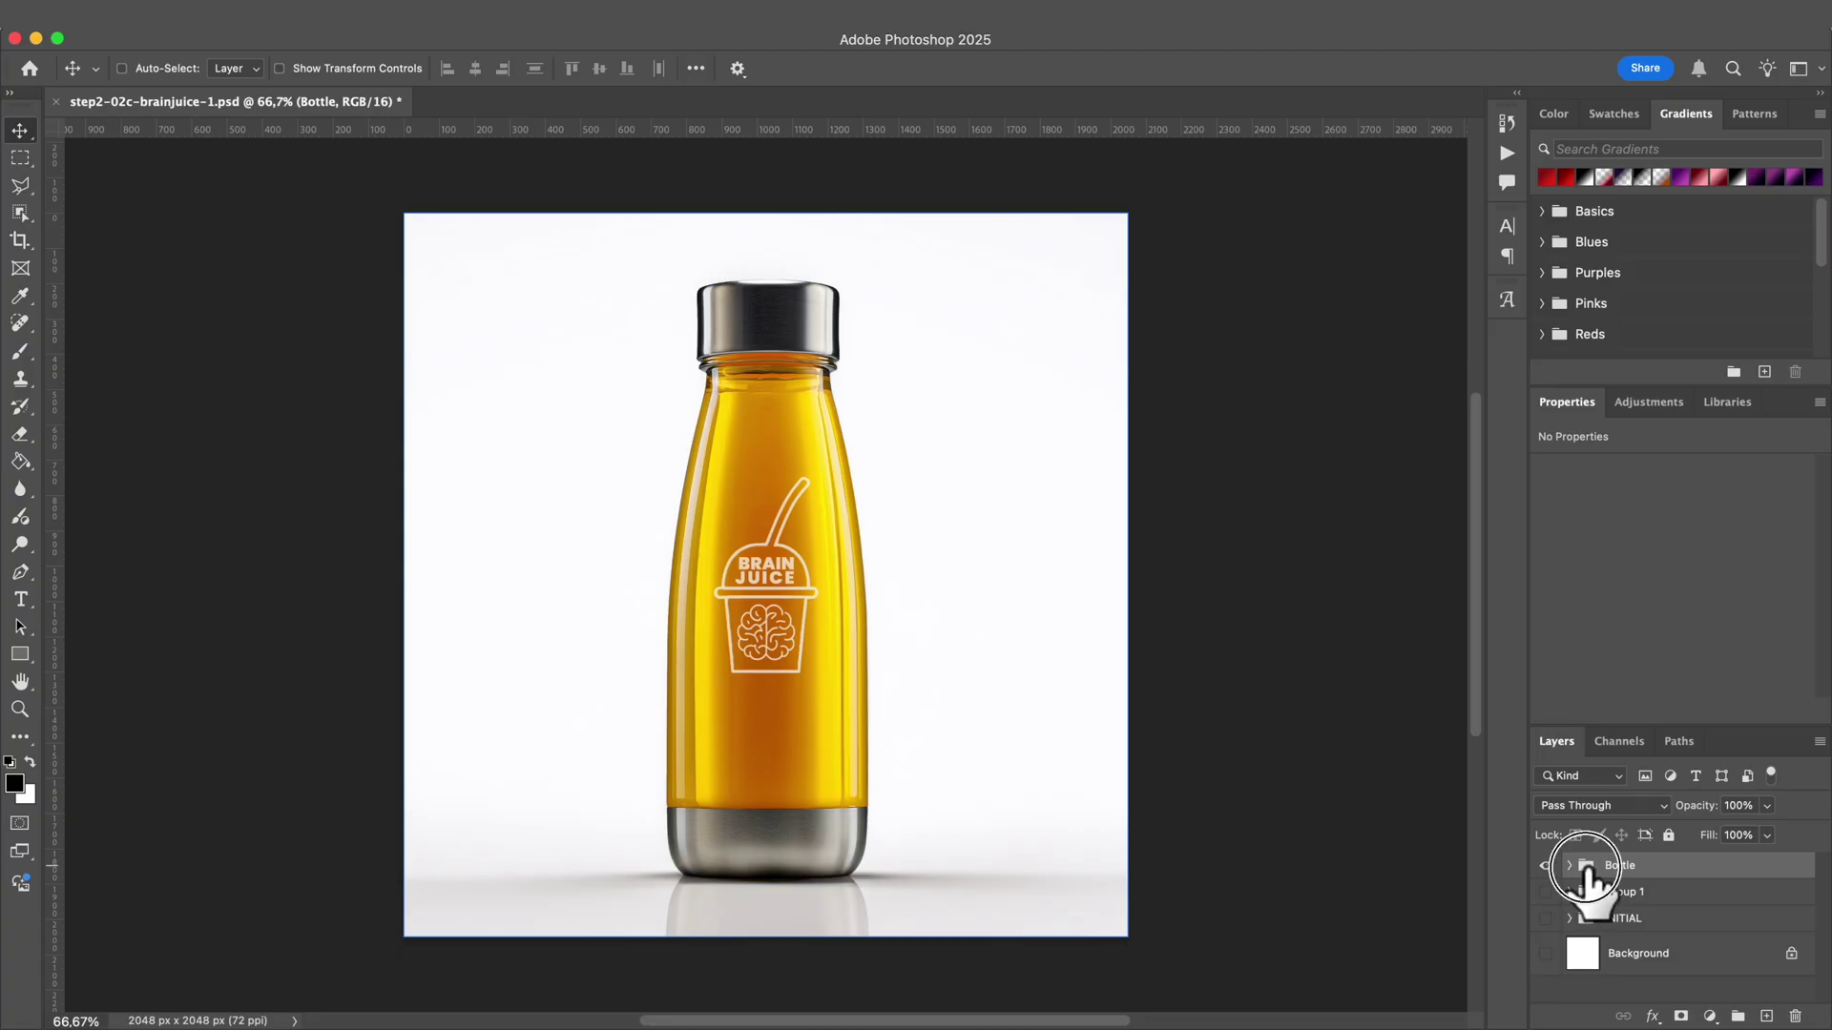
key(super+j)
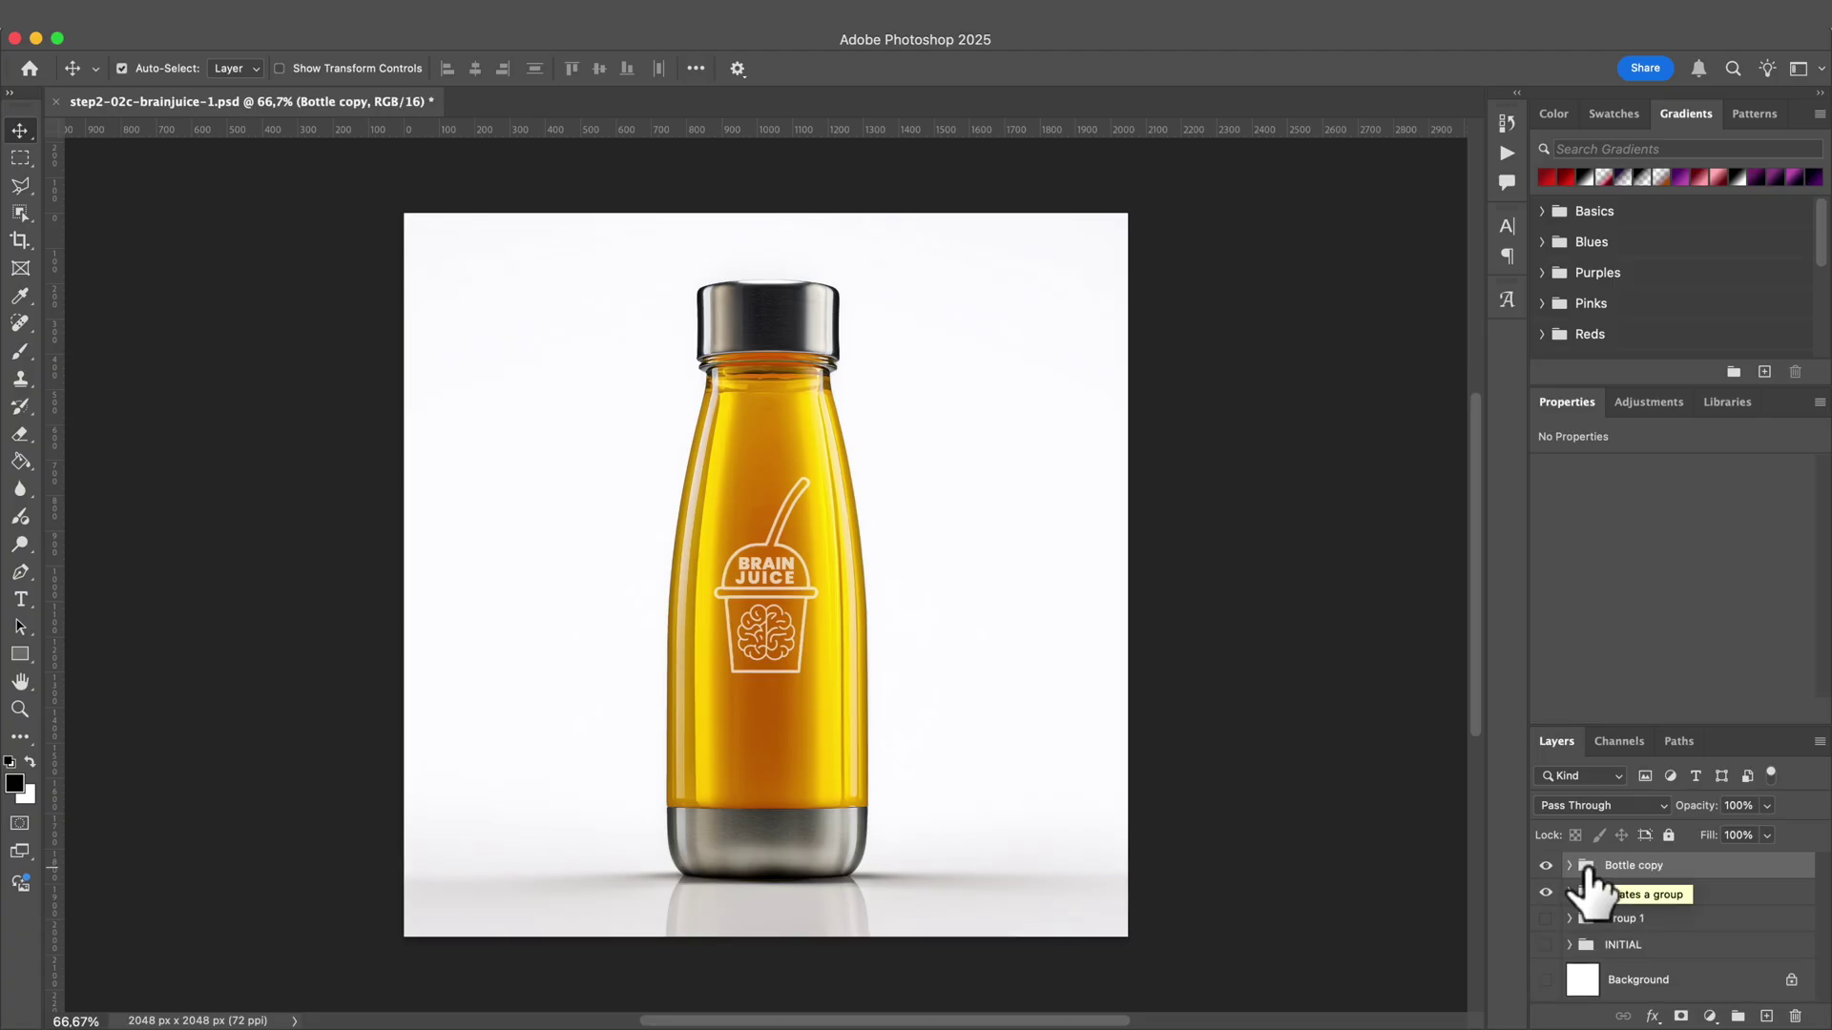
right_click(1609, 870)
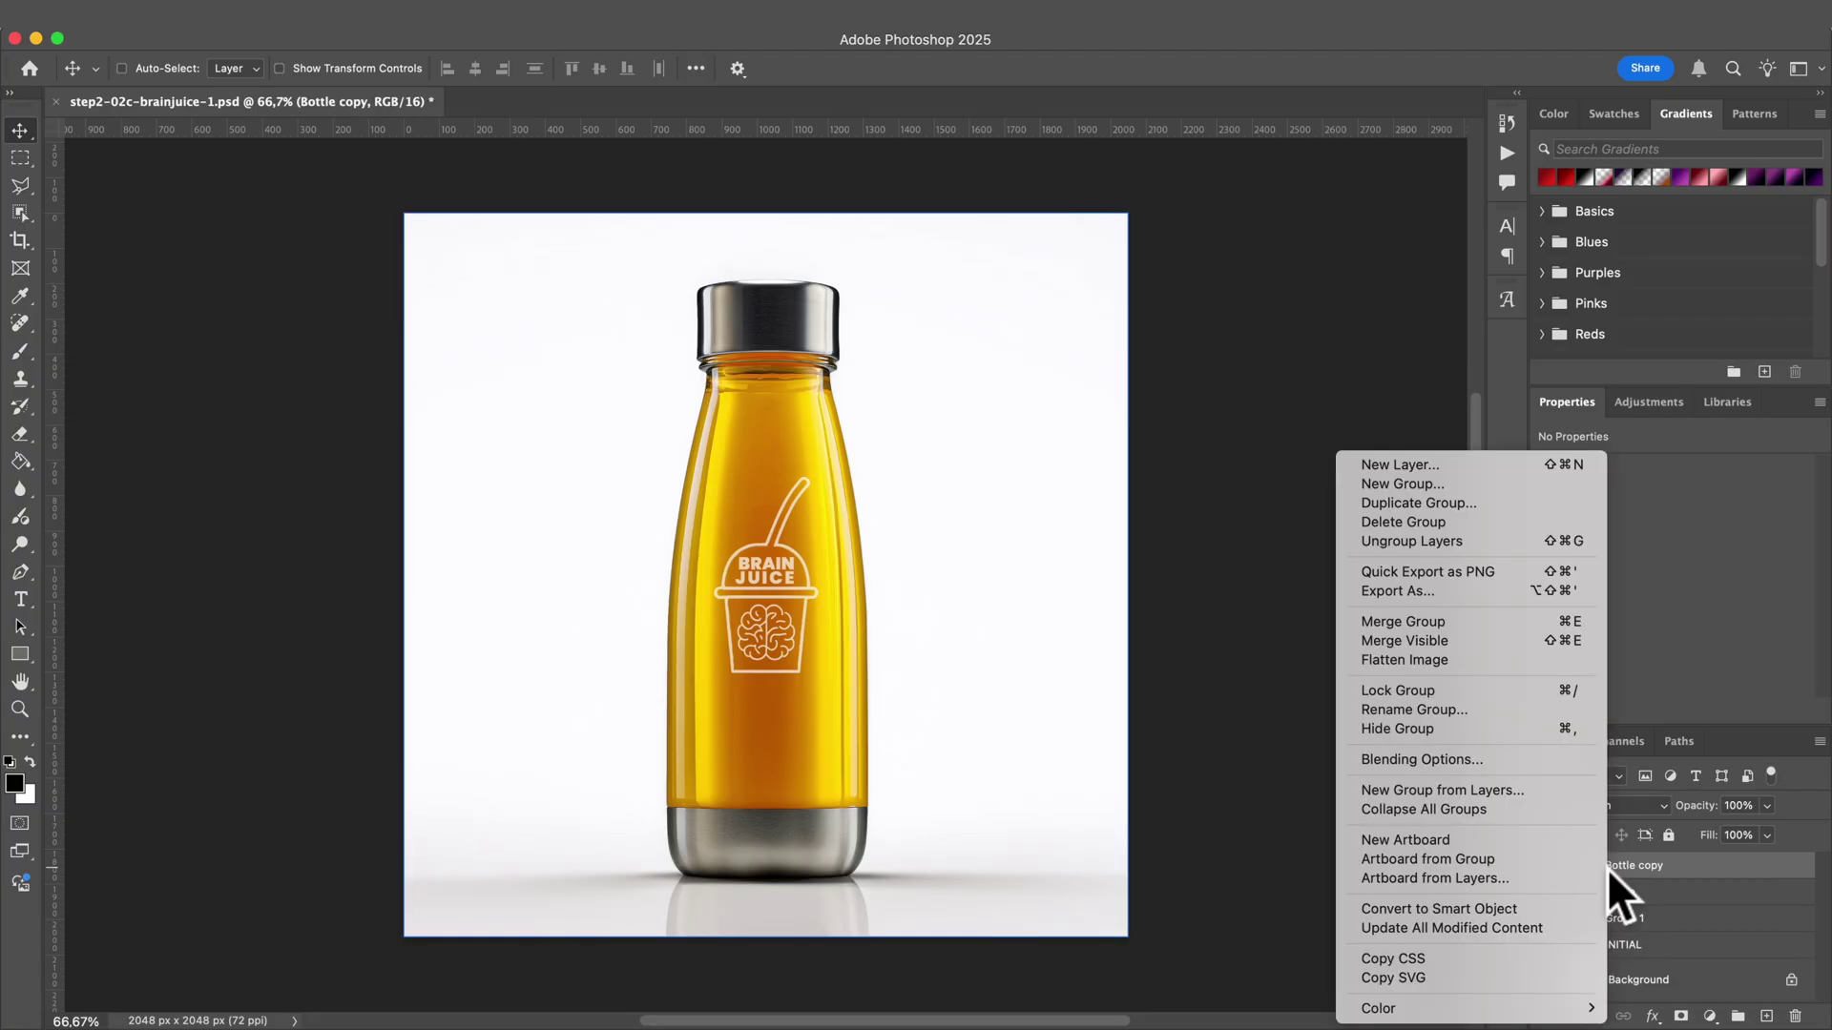
click(1485, 621)
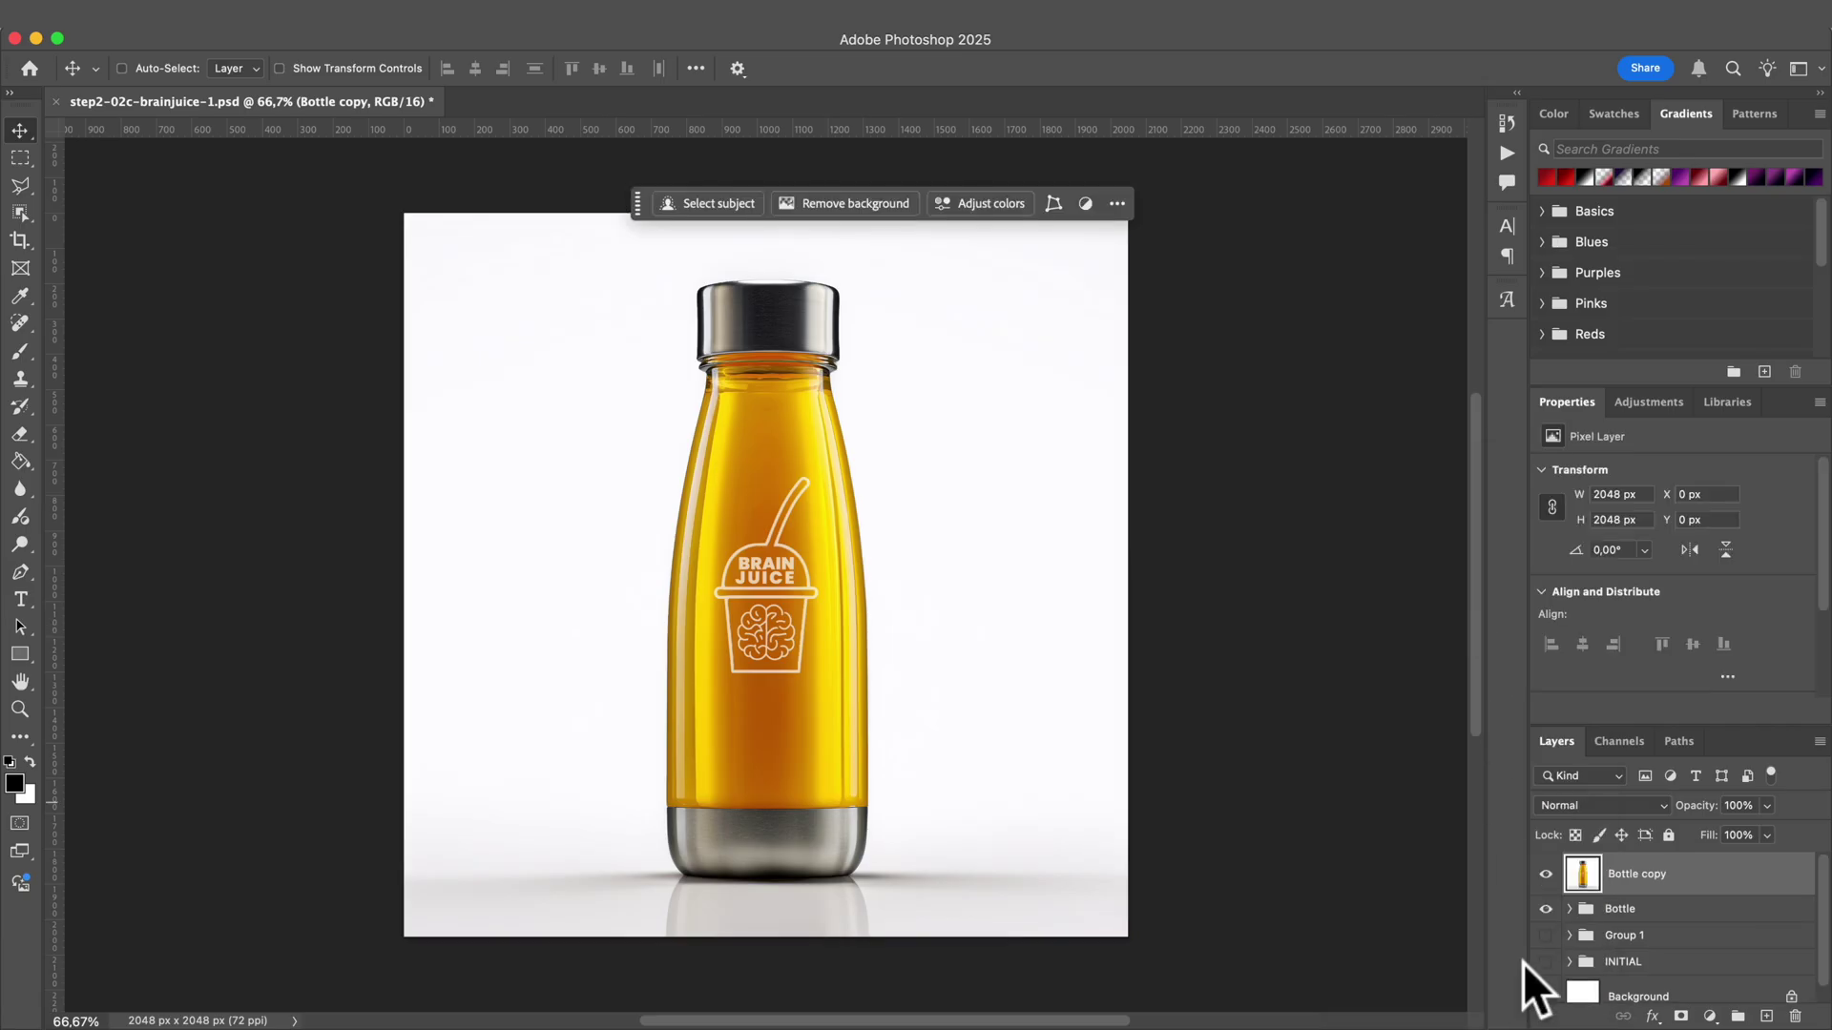
click(1546, 912)
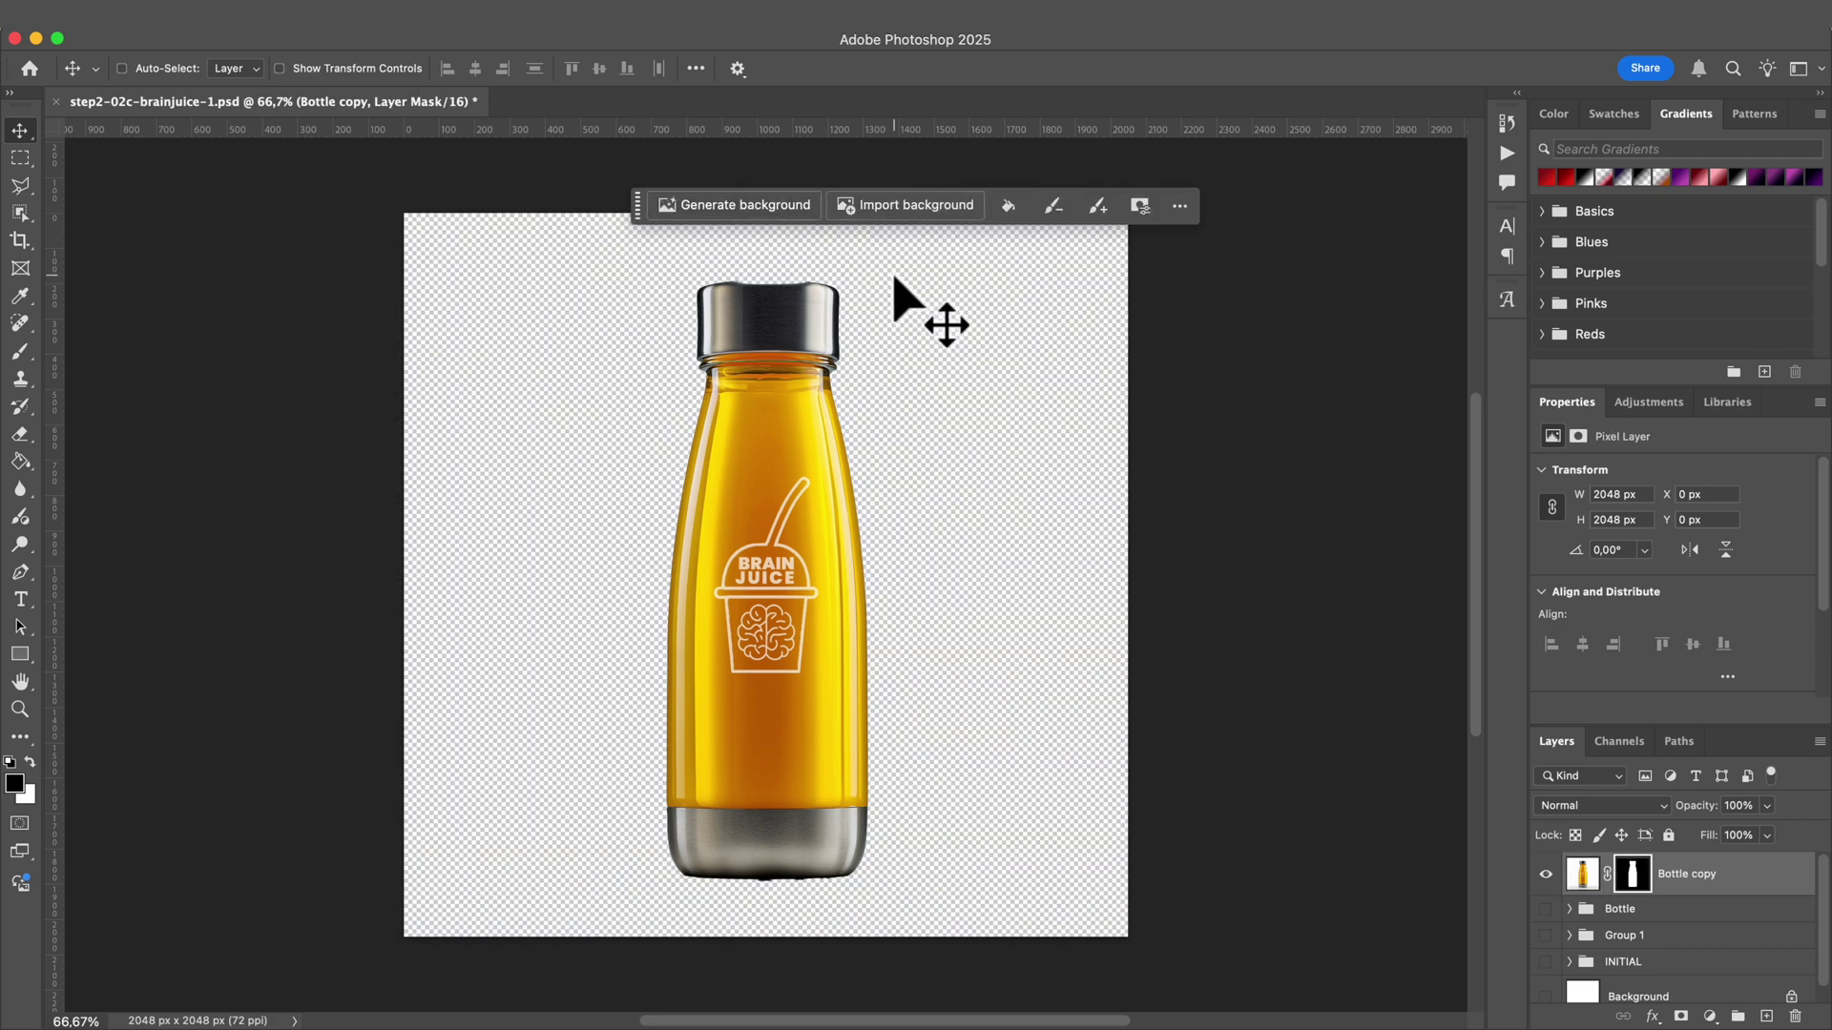
key(super+alt+shift+s)
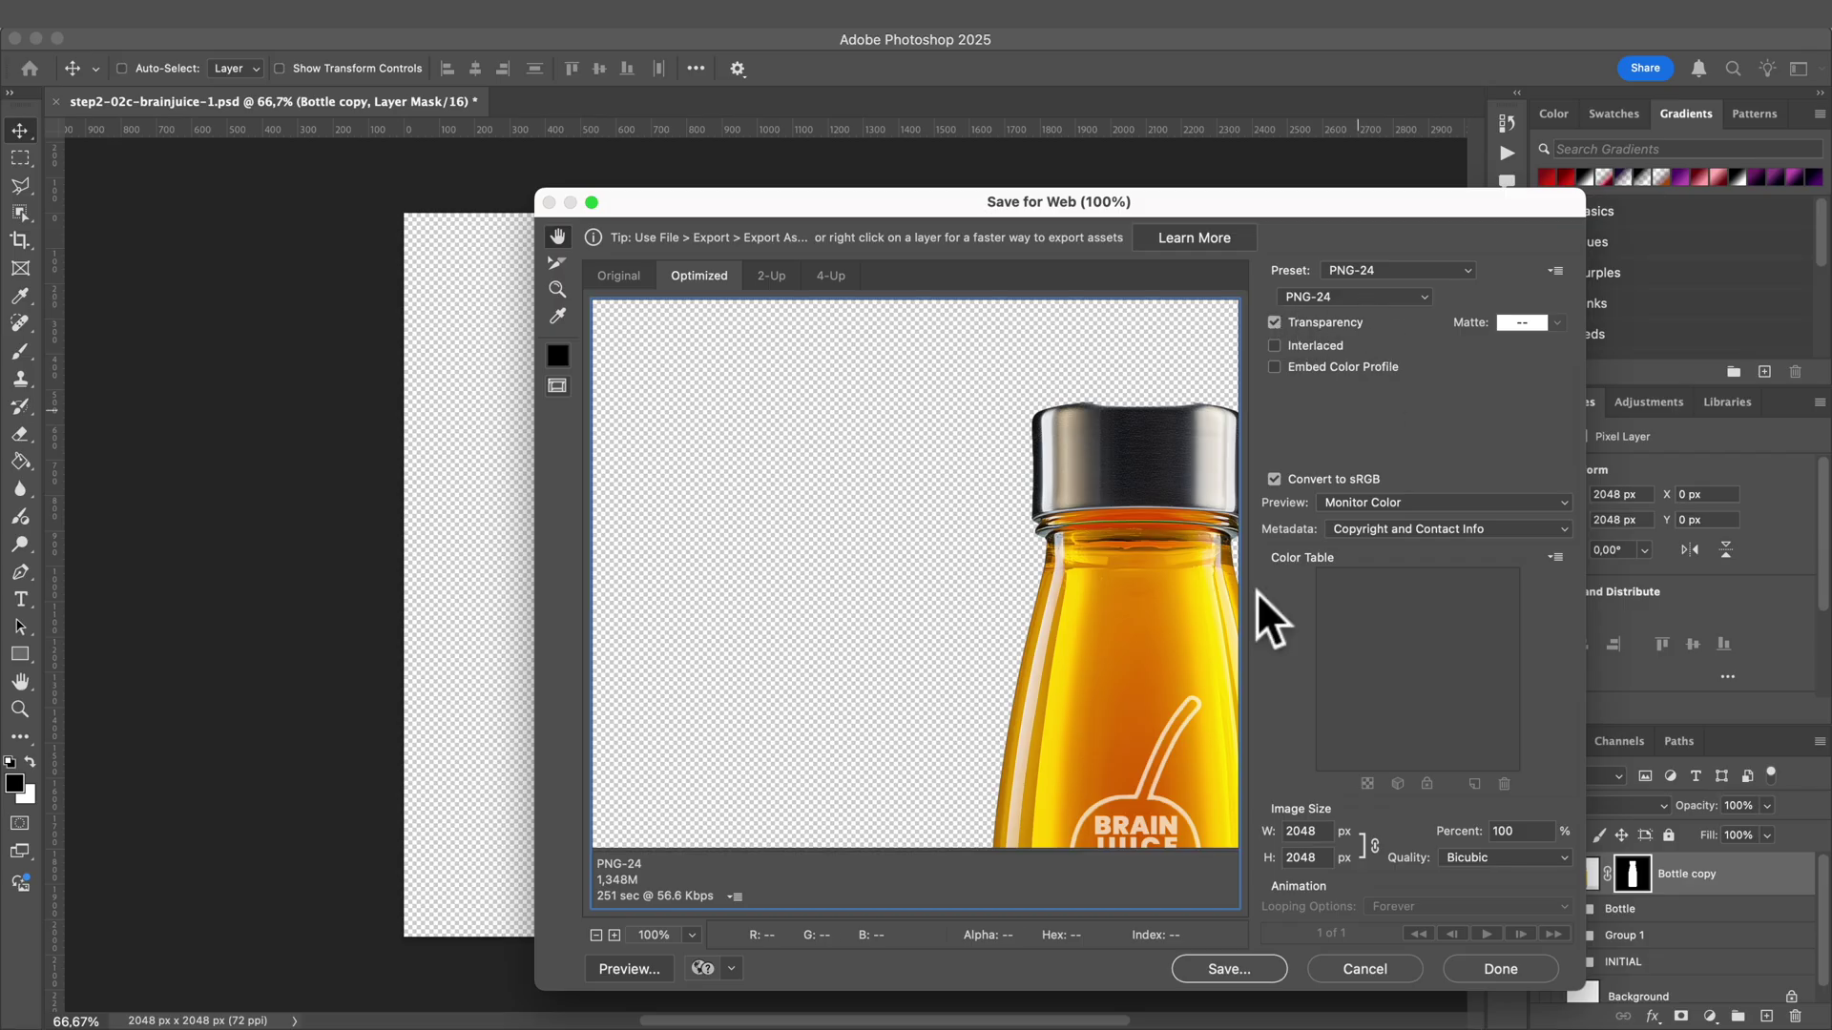
Save the transparent PNG-24 as step2-02c-brainjuice-1-.png
click(1211, 971)
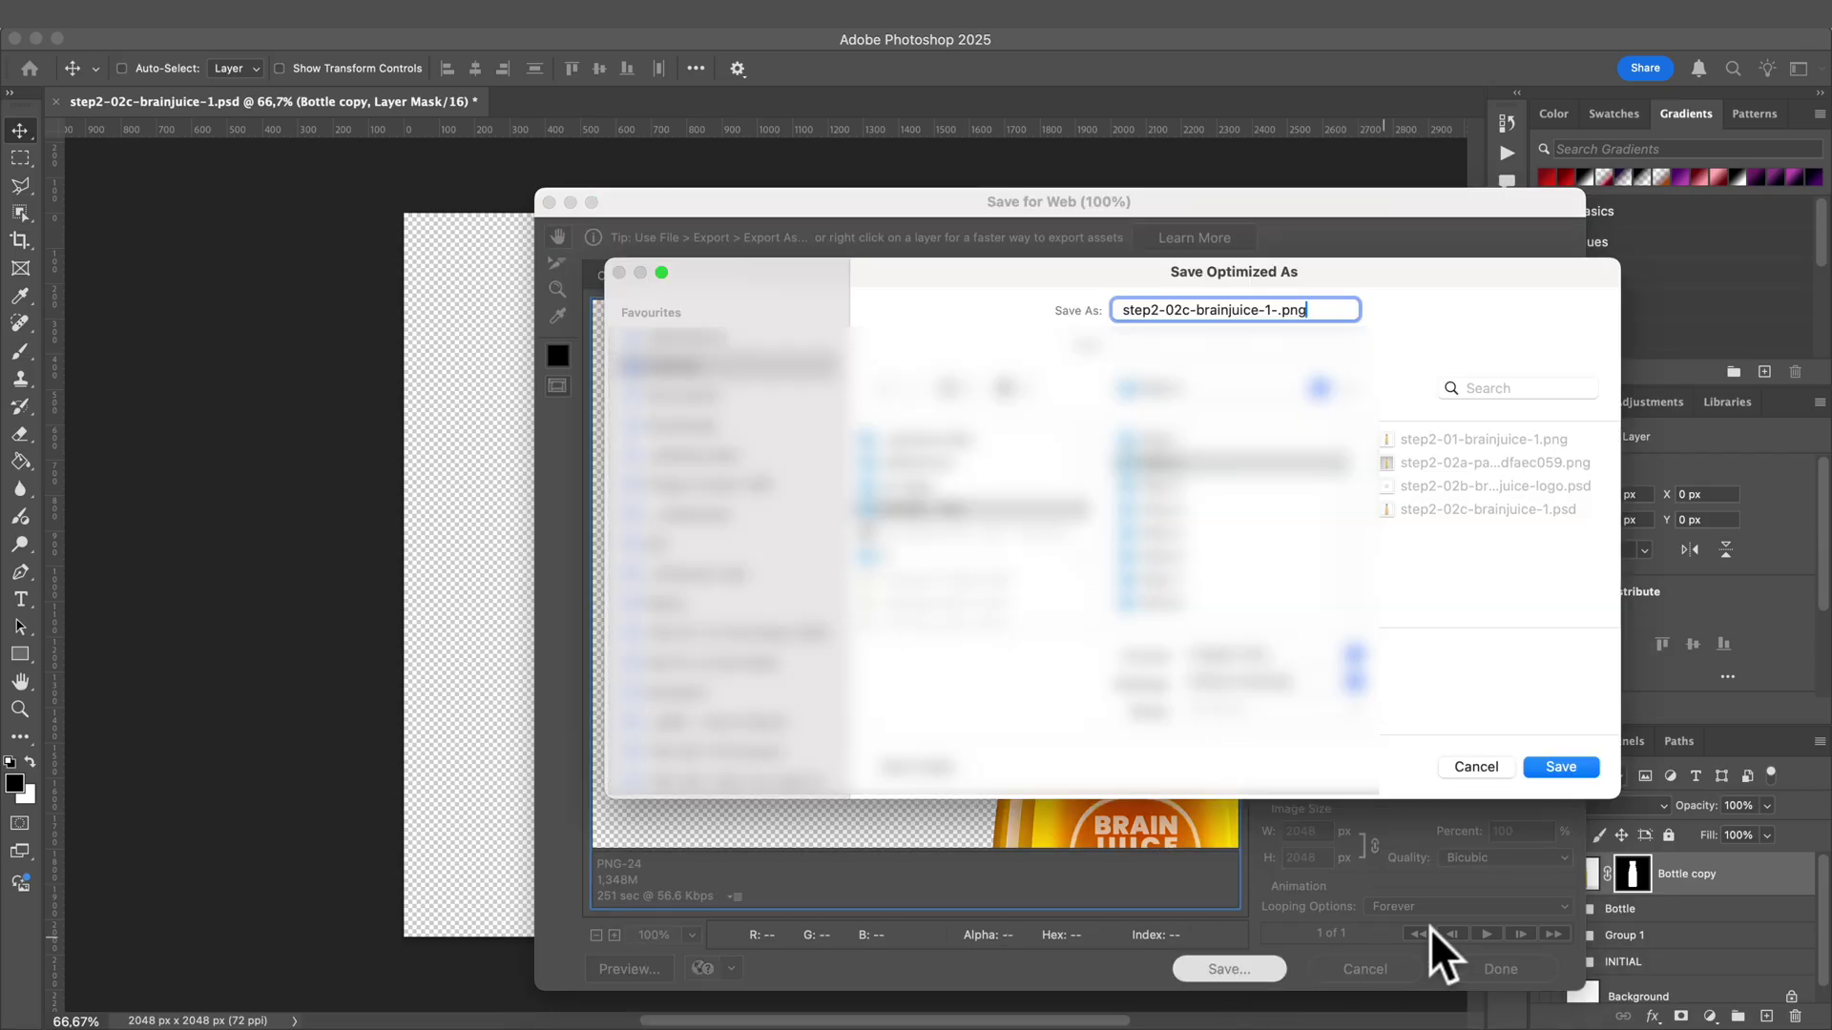
click(1561, 767)
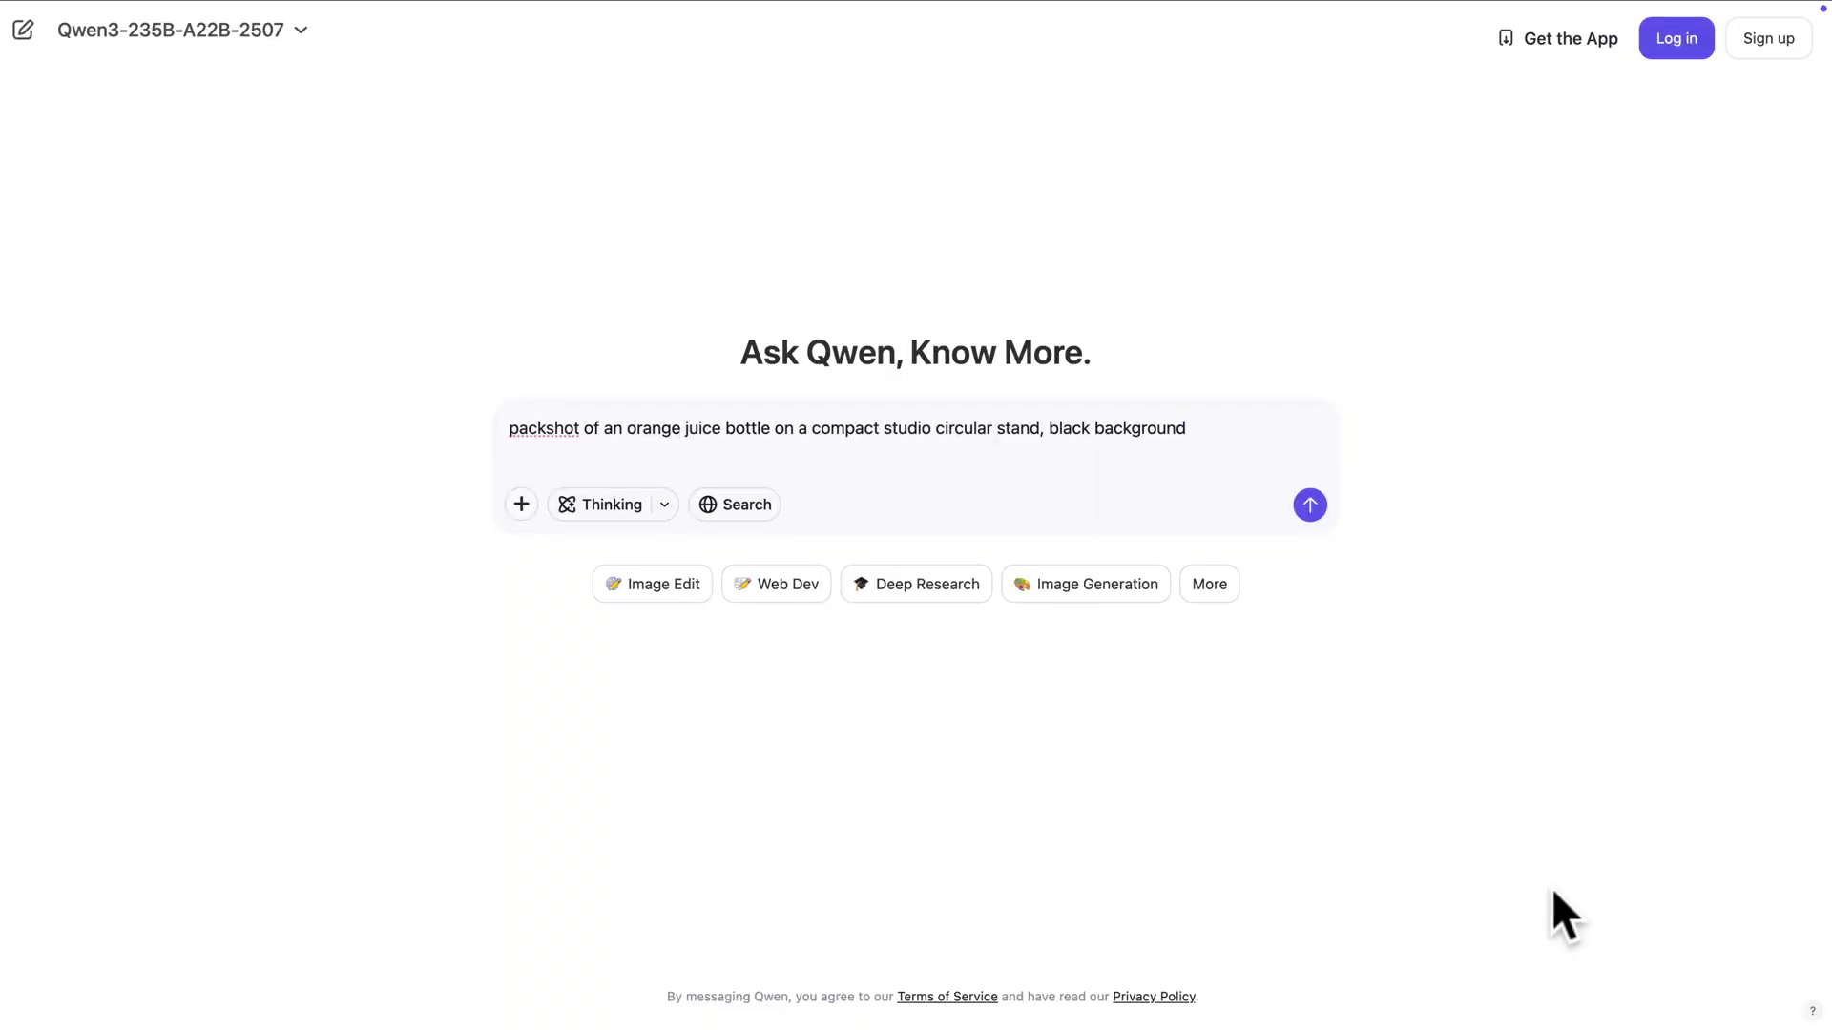
Submit the packshot prompt for an orange juice bottle on a circular stand against black
click(1309, 506)
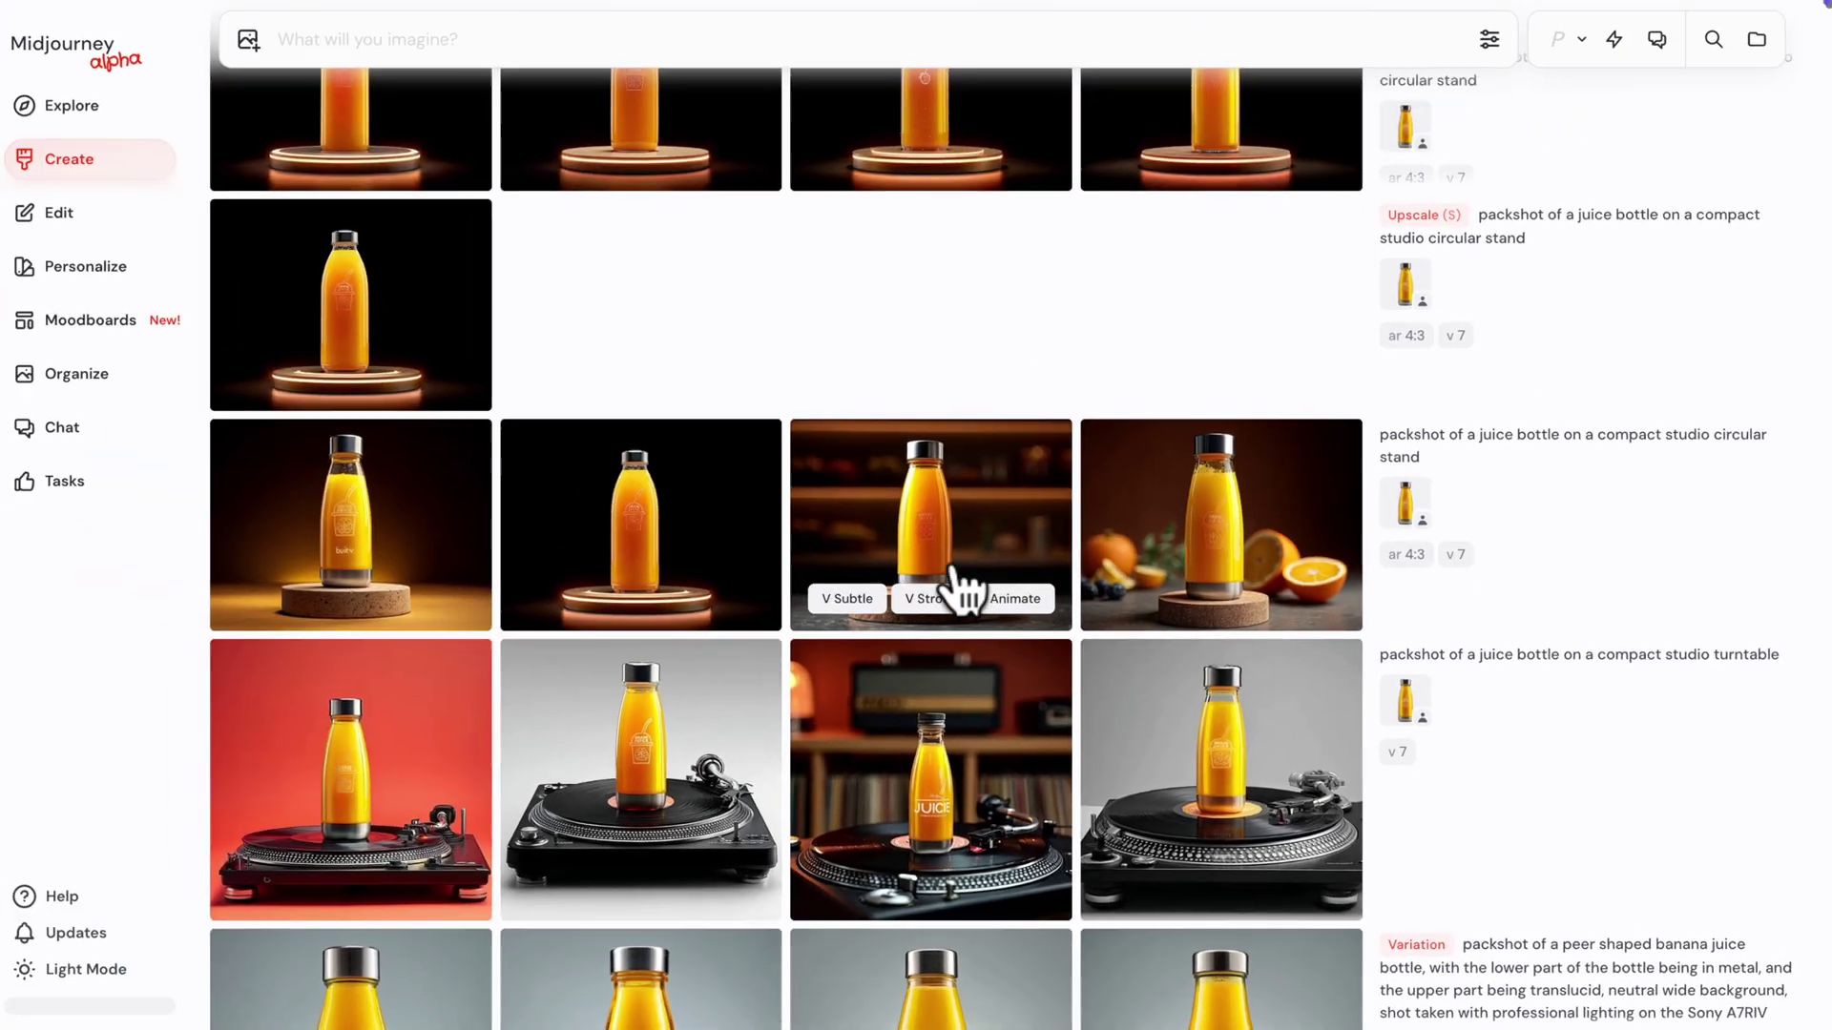
Scroll up the Create feed and open the upscaled bottle-on-glowing-stand image in the viewer
scroll(961, 582, up, 4)
scroll(959, 582, up, 10)
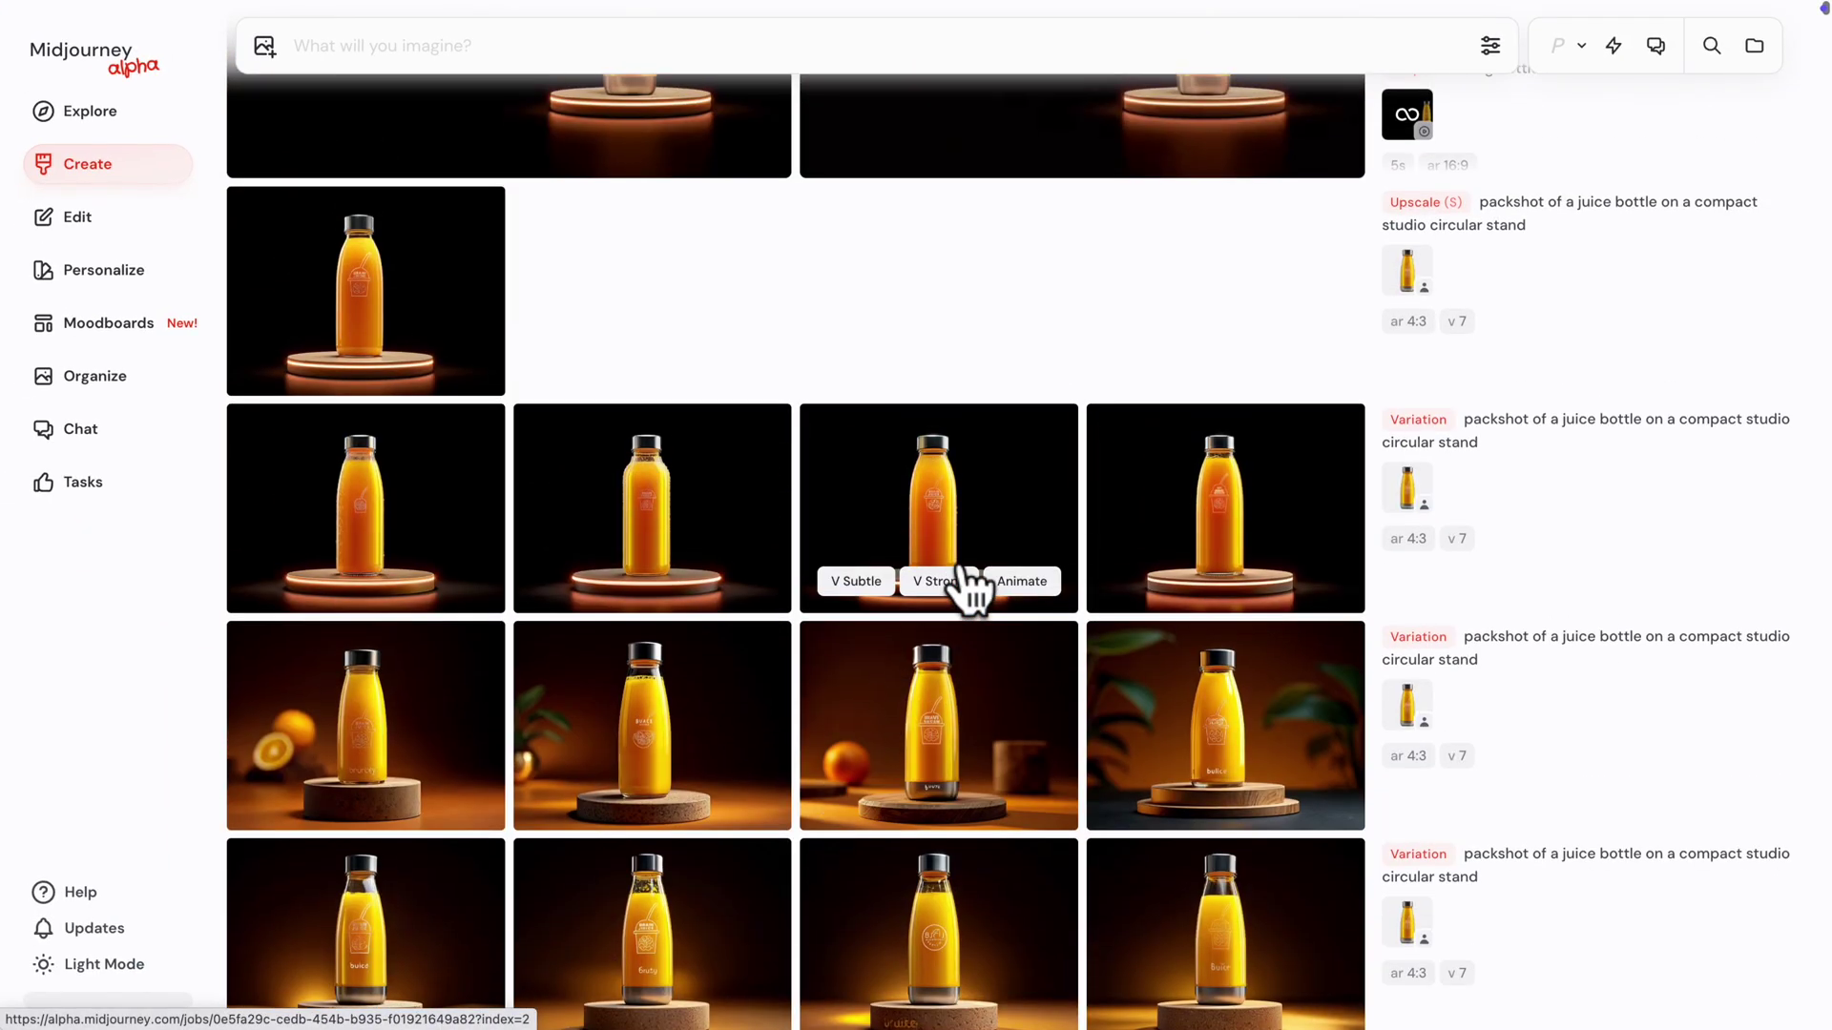
mouse_move(416, 288)
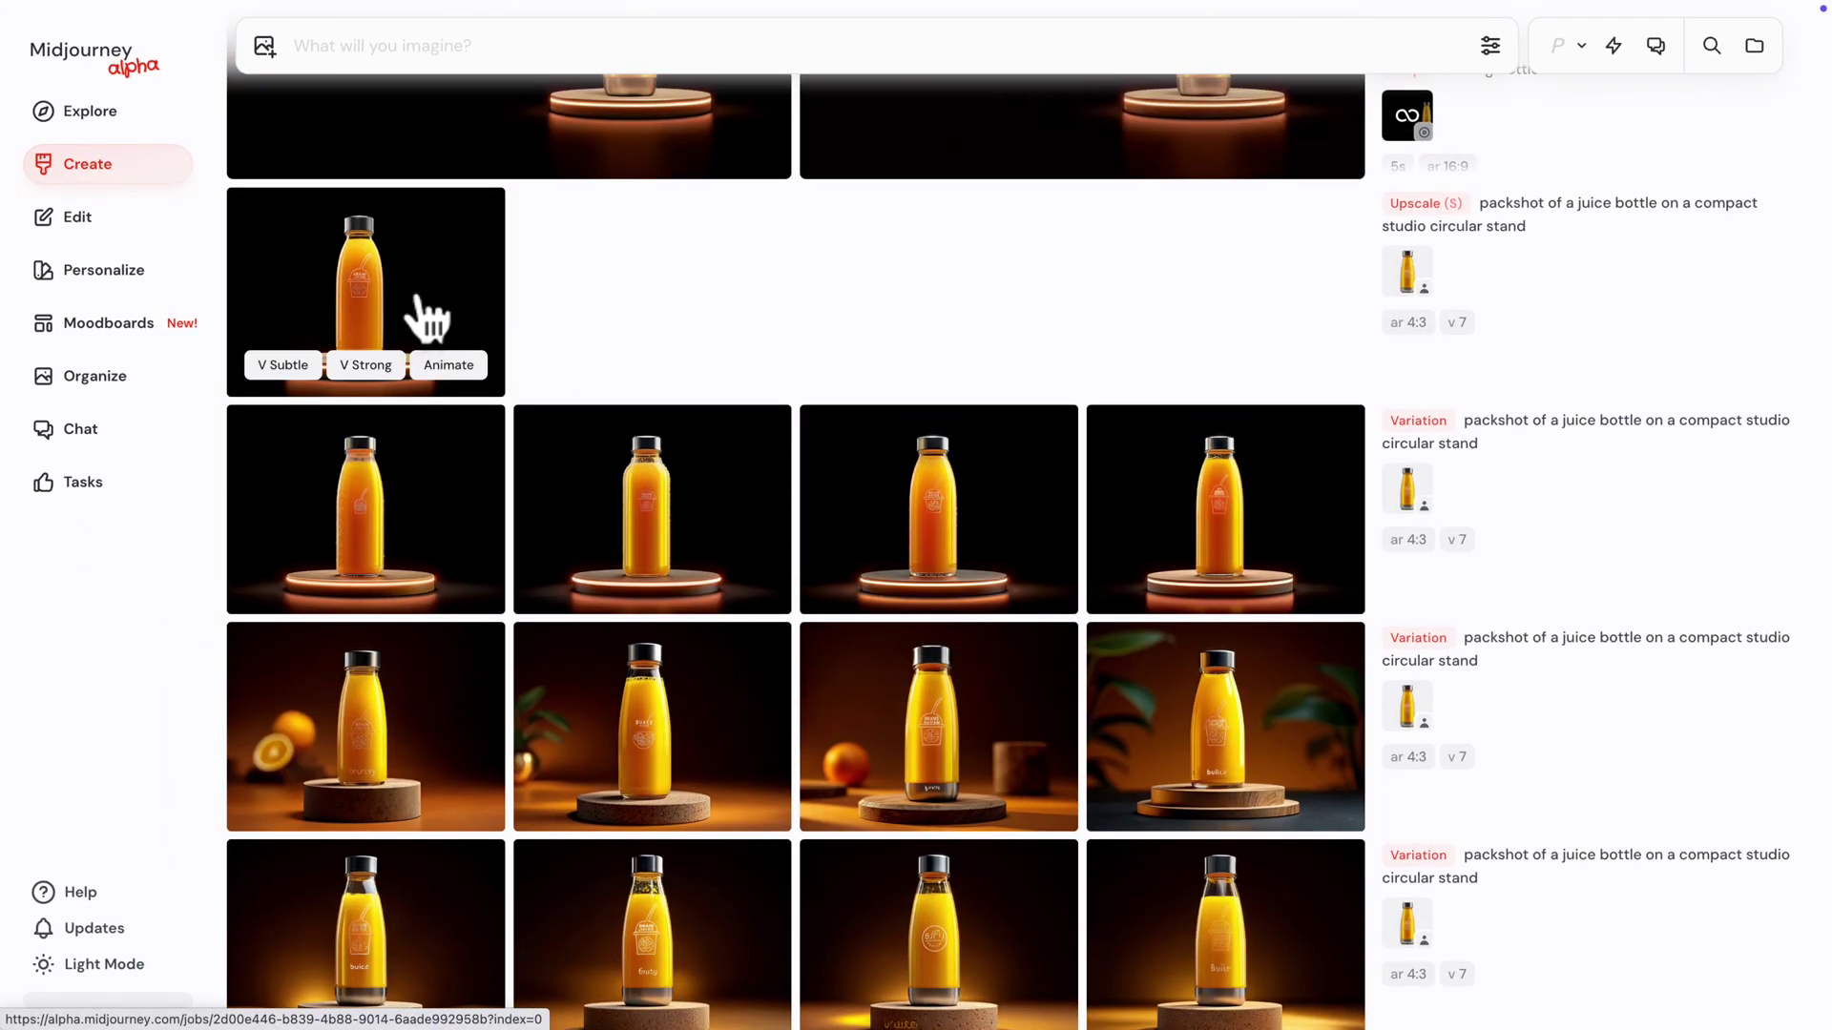
click(426, 320)
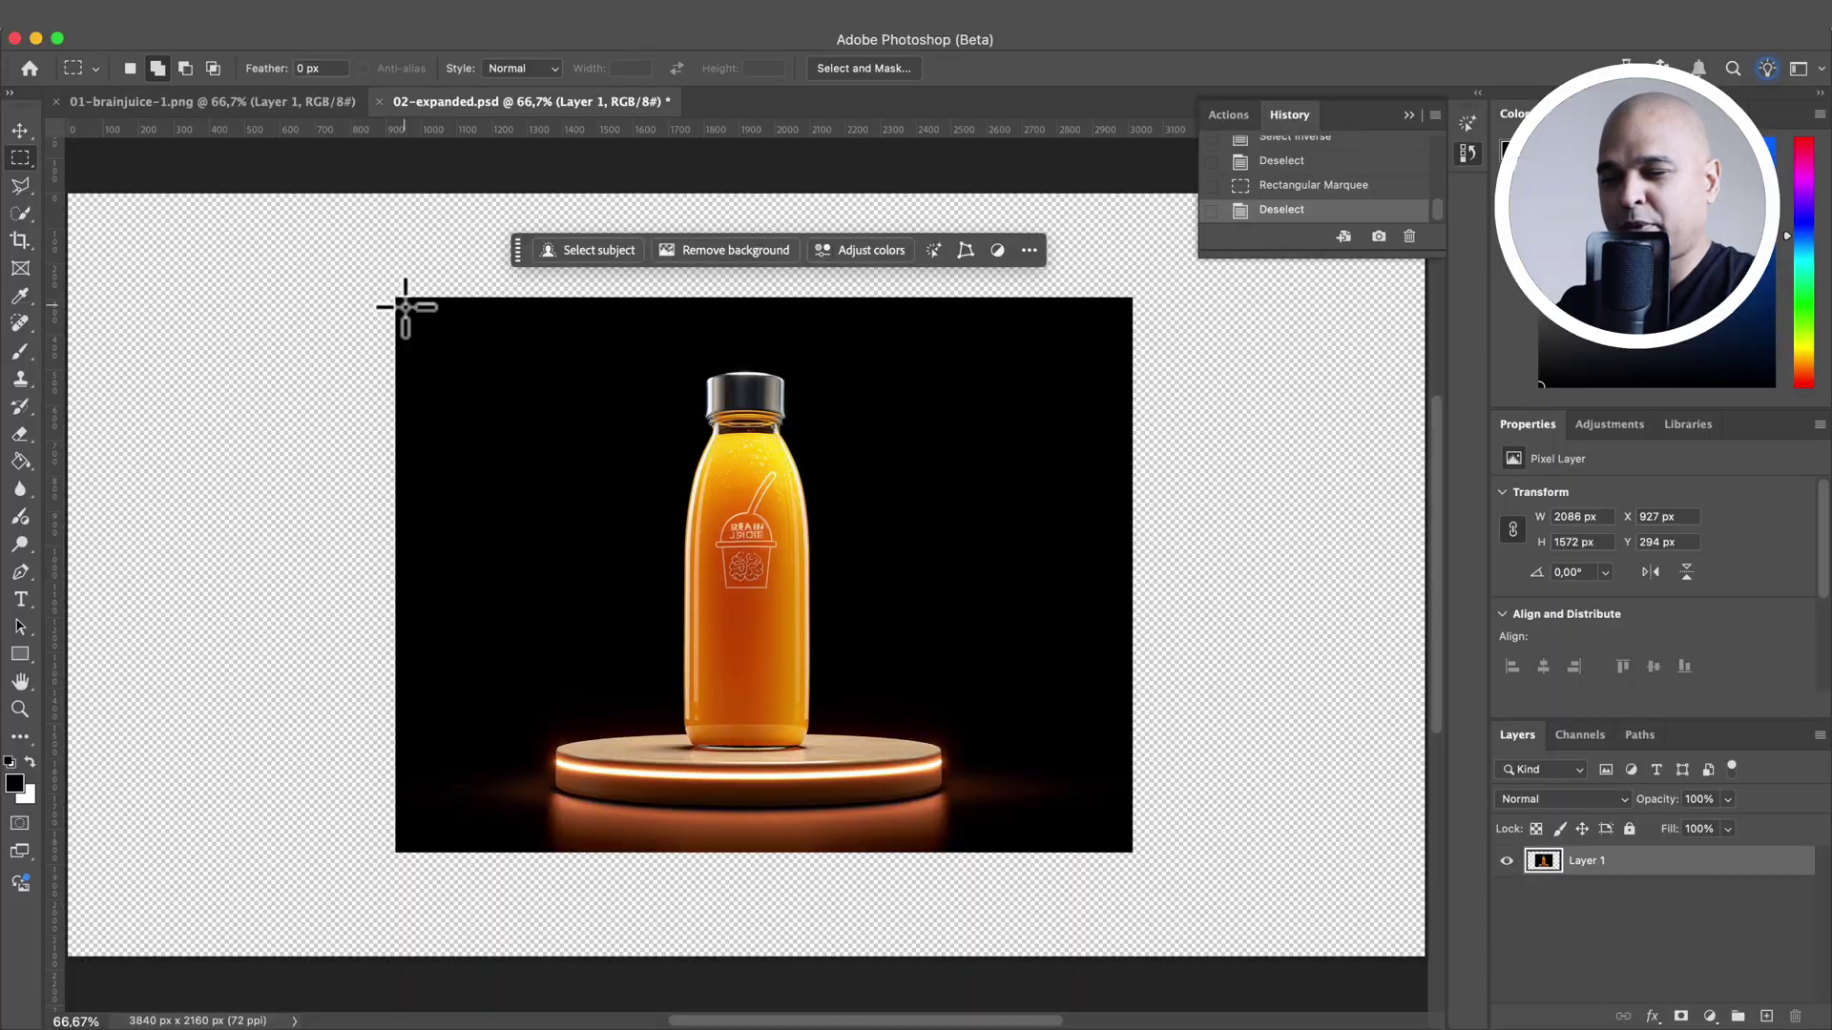
Generative-fill the empty area around the original image and merge it with the original layer
drag(401, 307, 933, 763)
drag(1102, 837, 1119, 844)
key(super+shift+i)
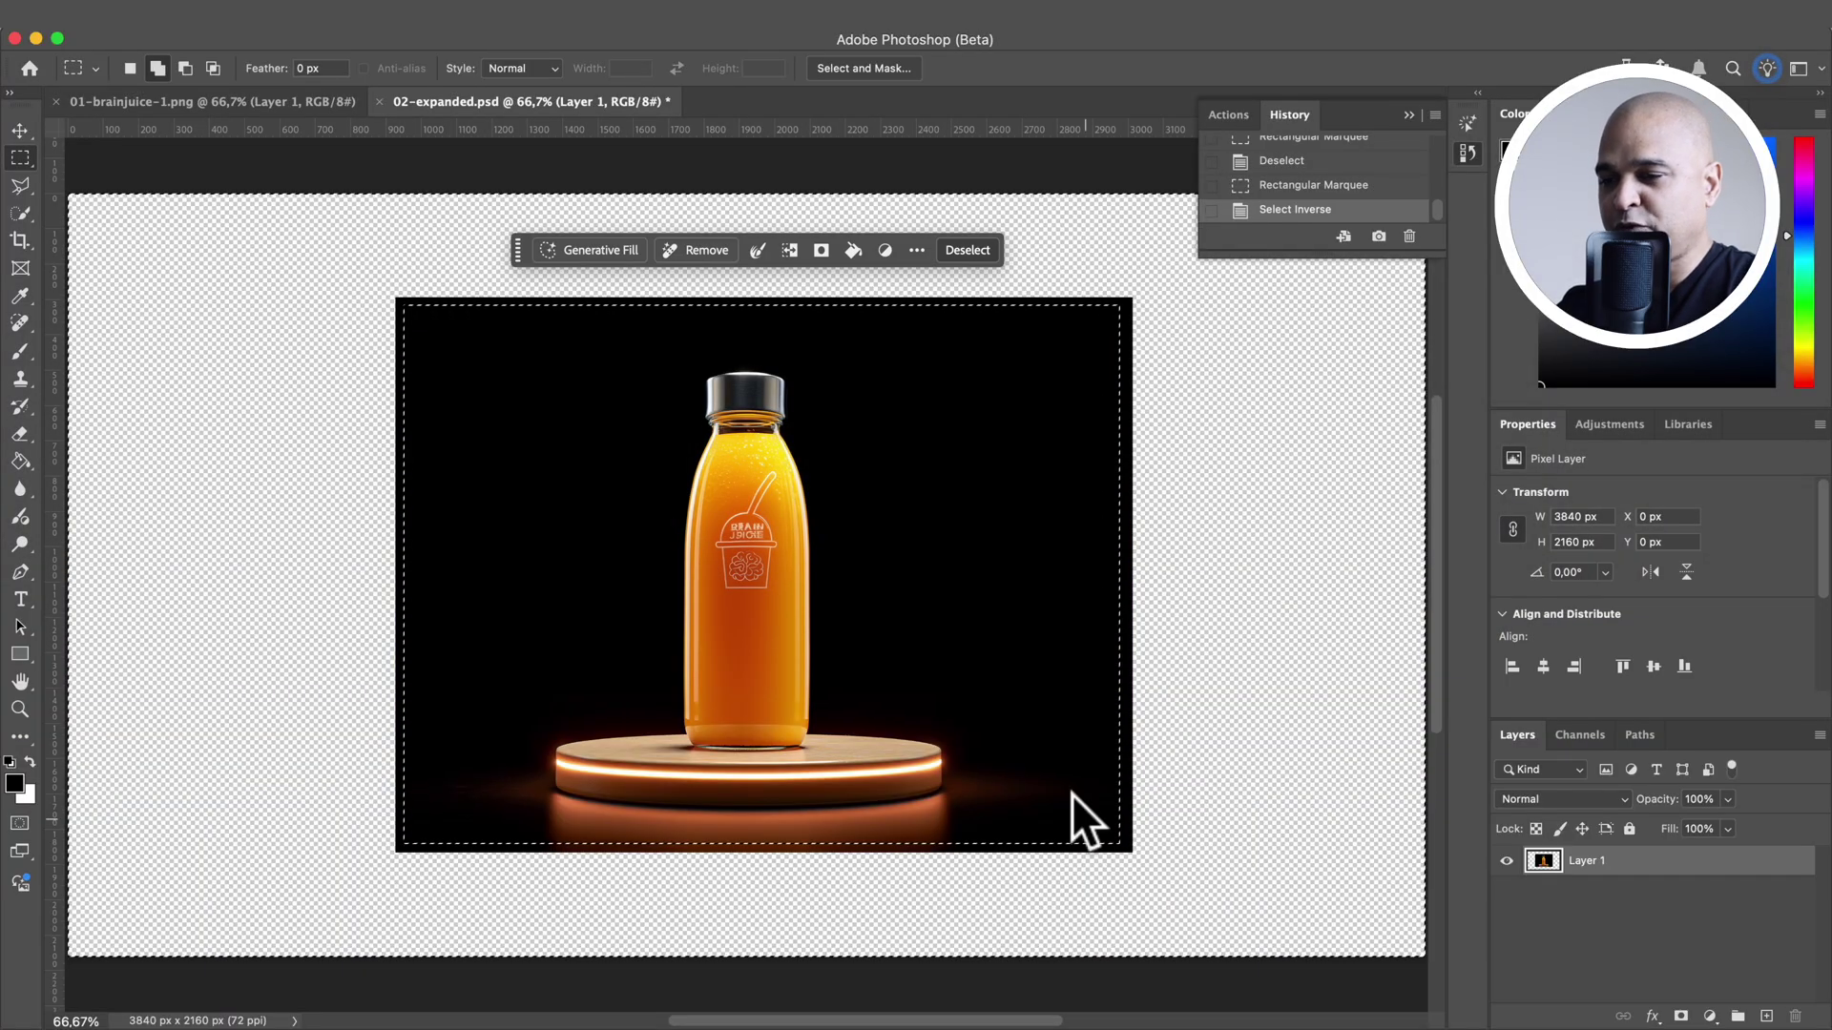
click(1072, 252)
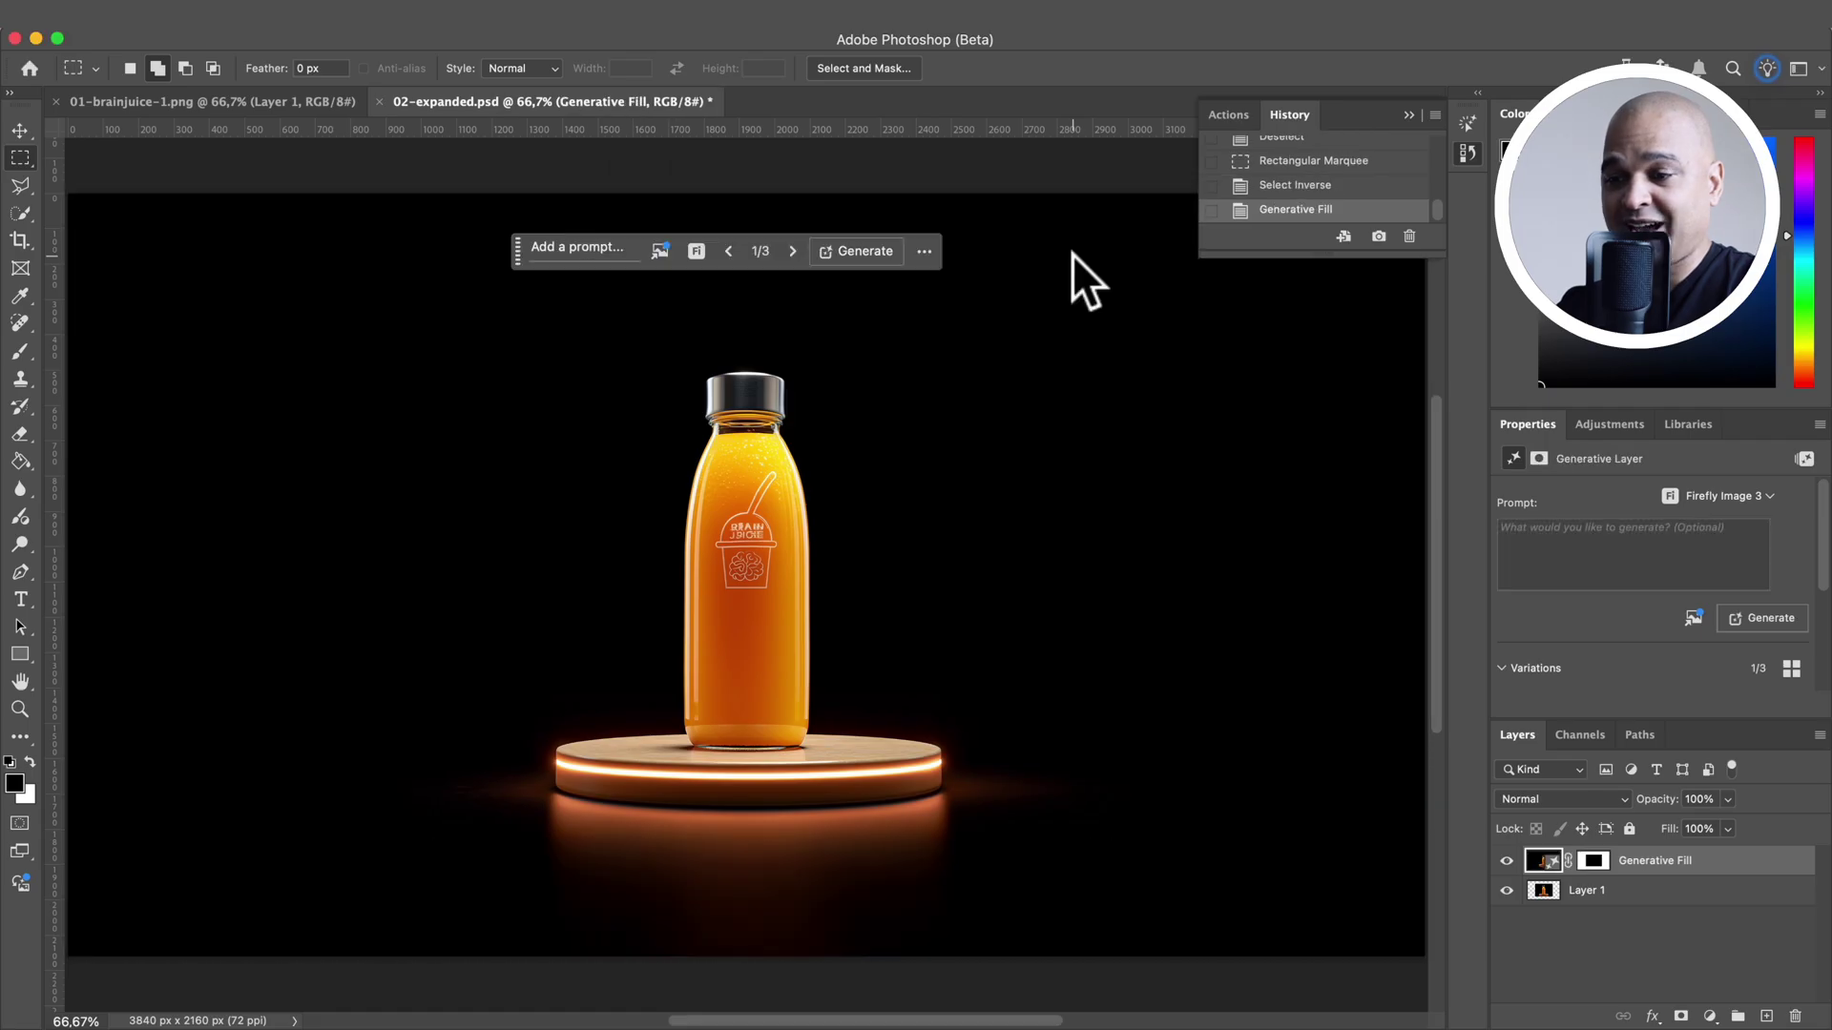
shift+click(1700, 895)
key(super+e)
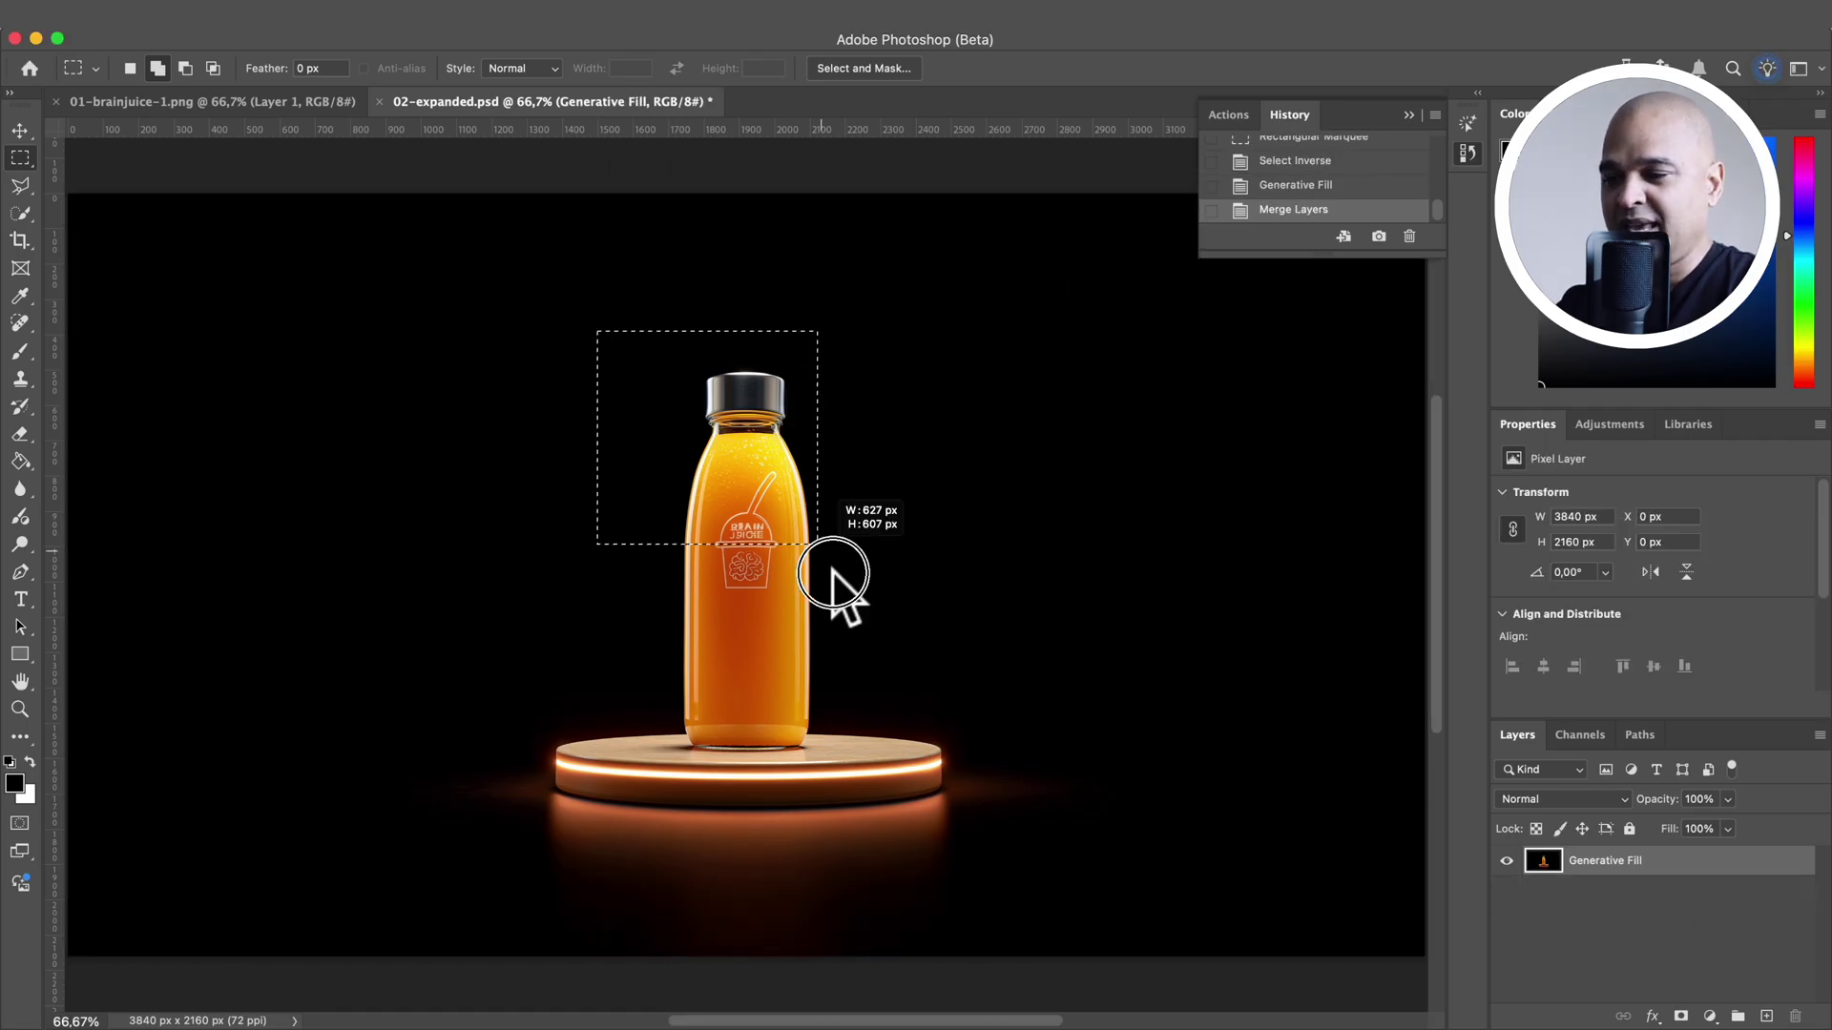
Remove the old bottle, then place the Brain Juice bottle on the pedestal and harmonize its lighting
click(711, 254)
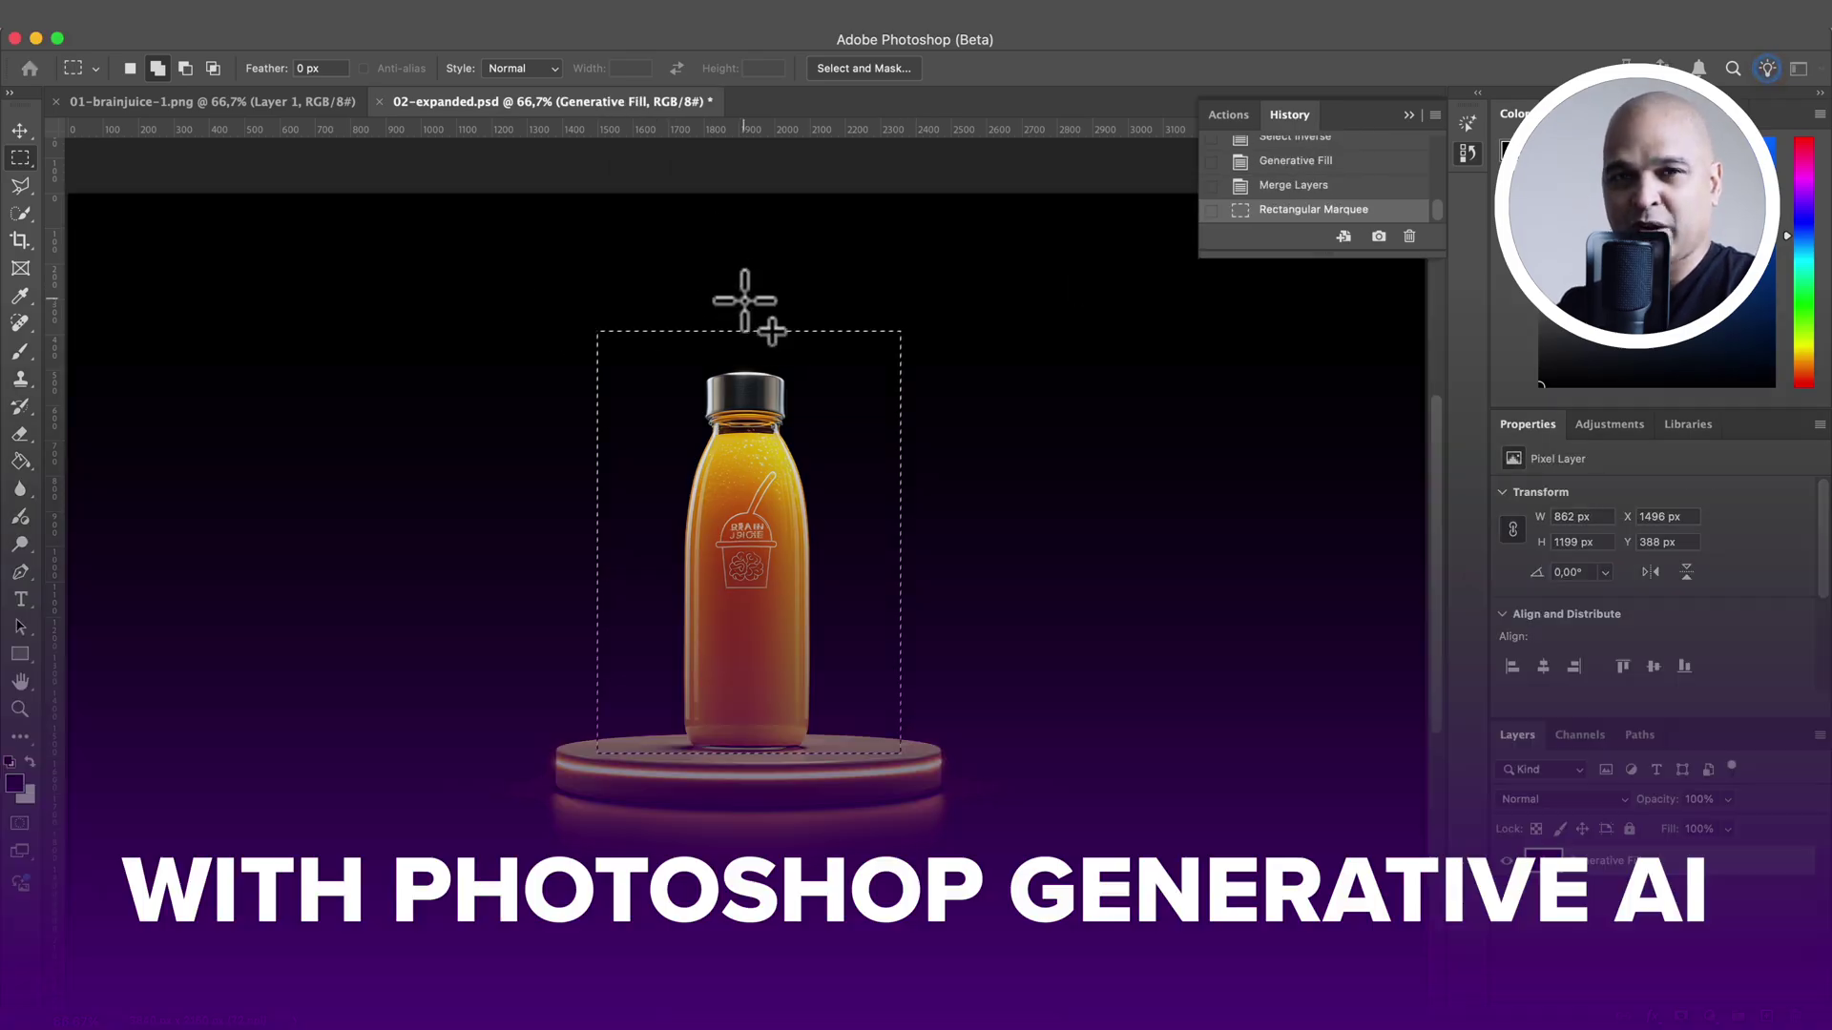
click(1508, 860)
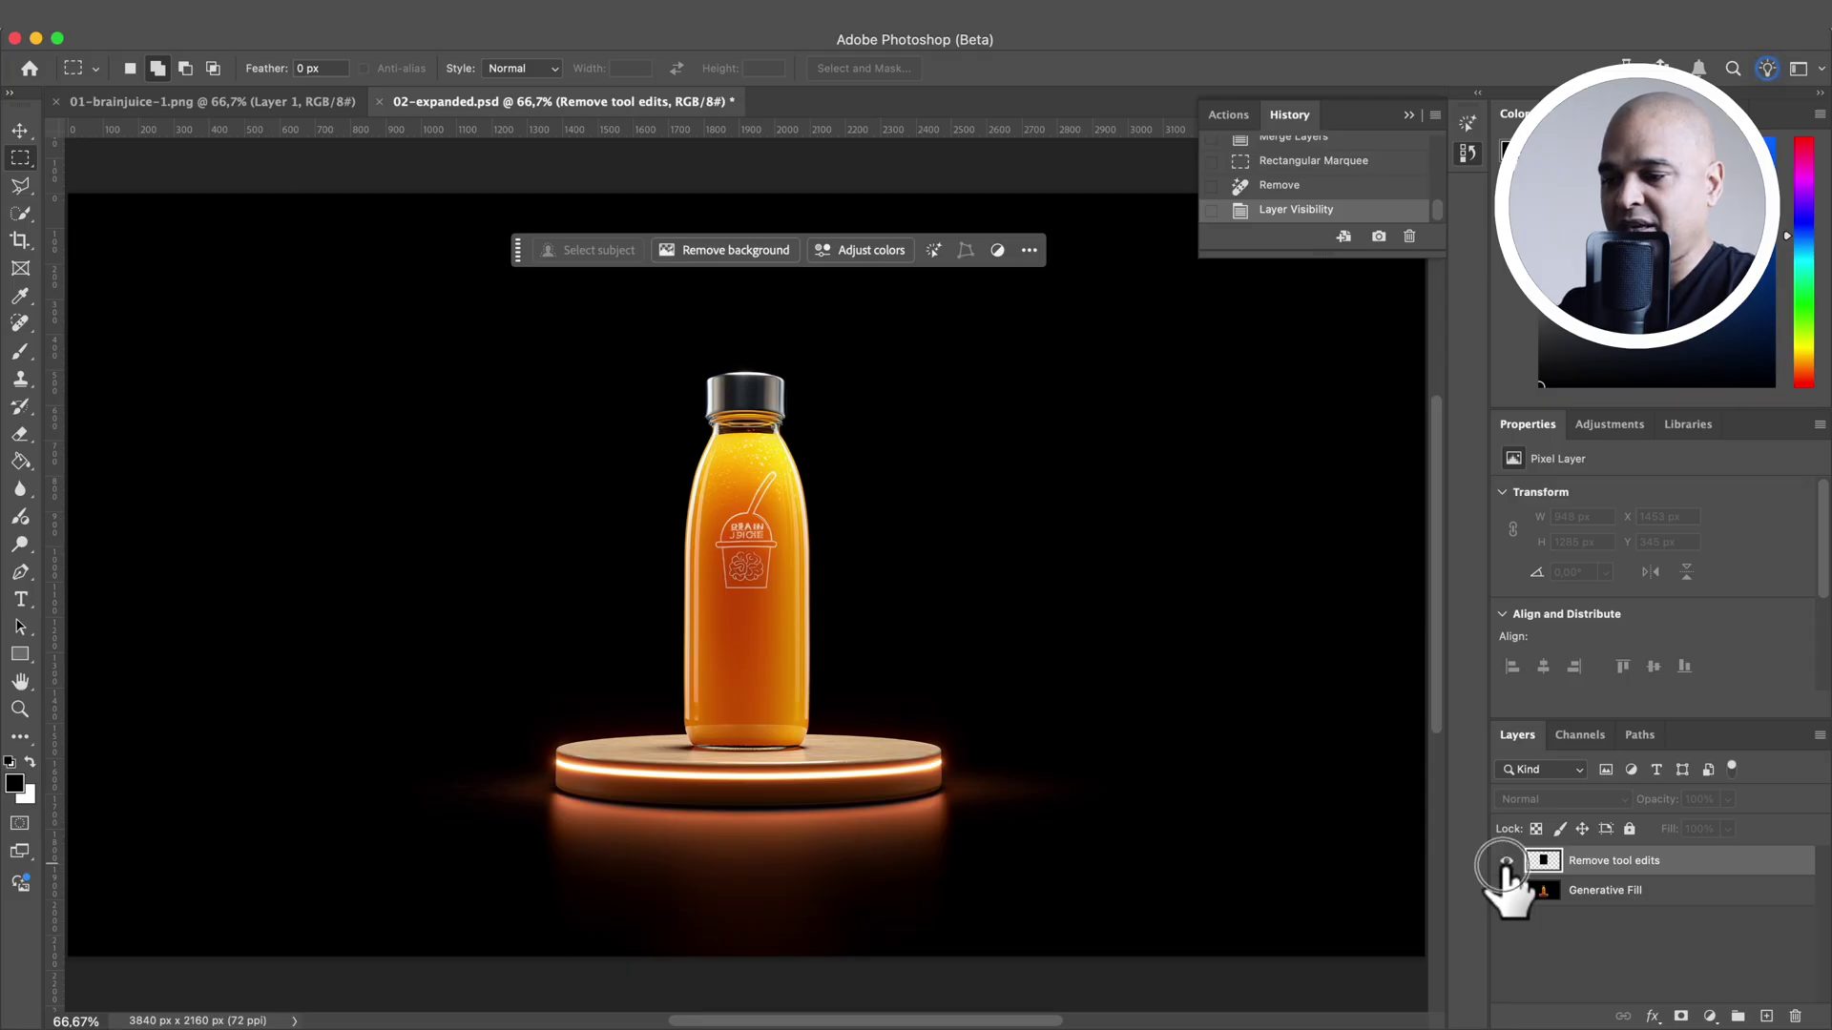
click(1507, 862)
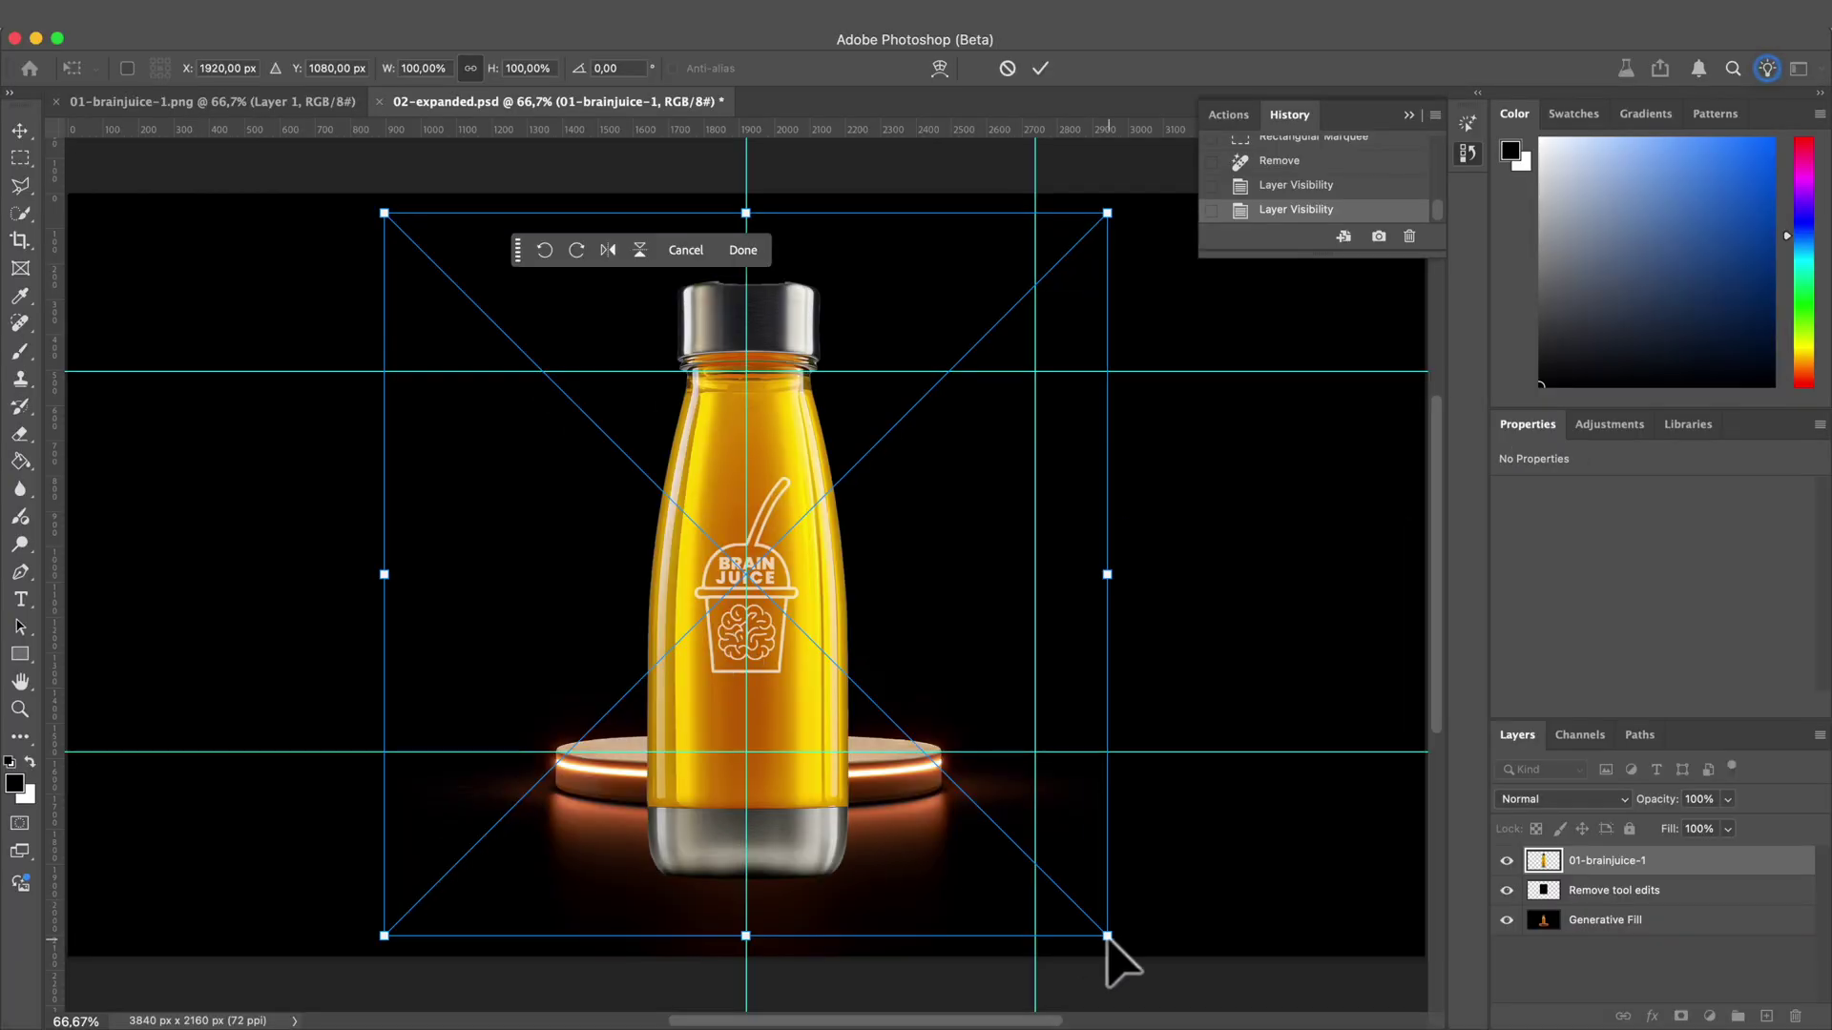
drag(1110, 939, 1001, 800)
key(Return)
click(855, 252)
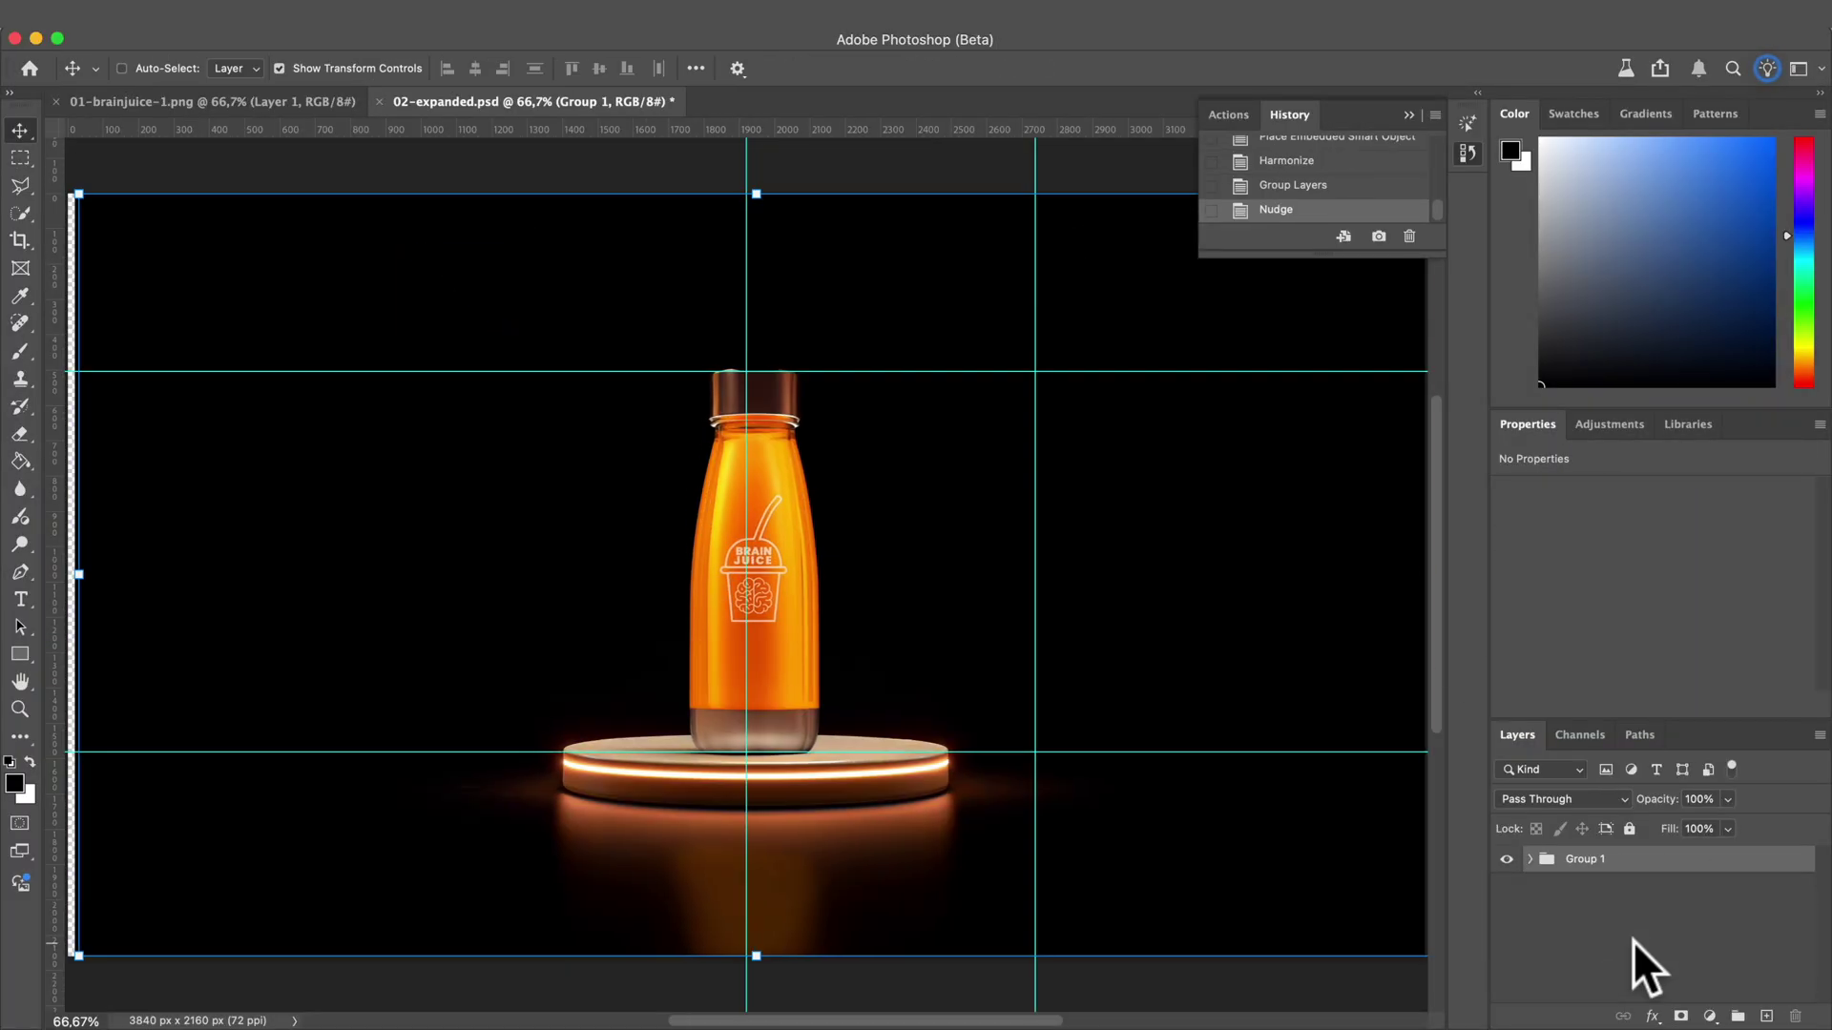
Shift the composition right and generative-fill the empty strip on the left
key(shift+Right)
key(shift+Right)
key(shift+Right)
key(shift+Right)
key(shift+Right)
key(shift+Right)
key(shift+Right)
key(shift+Right)
key(shift+Right)
key(shift+Right)
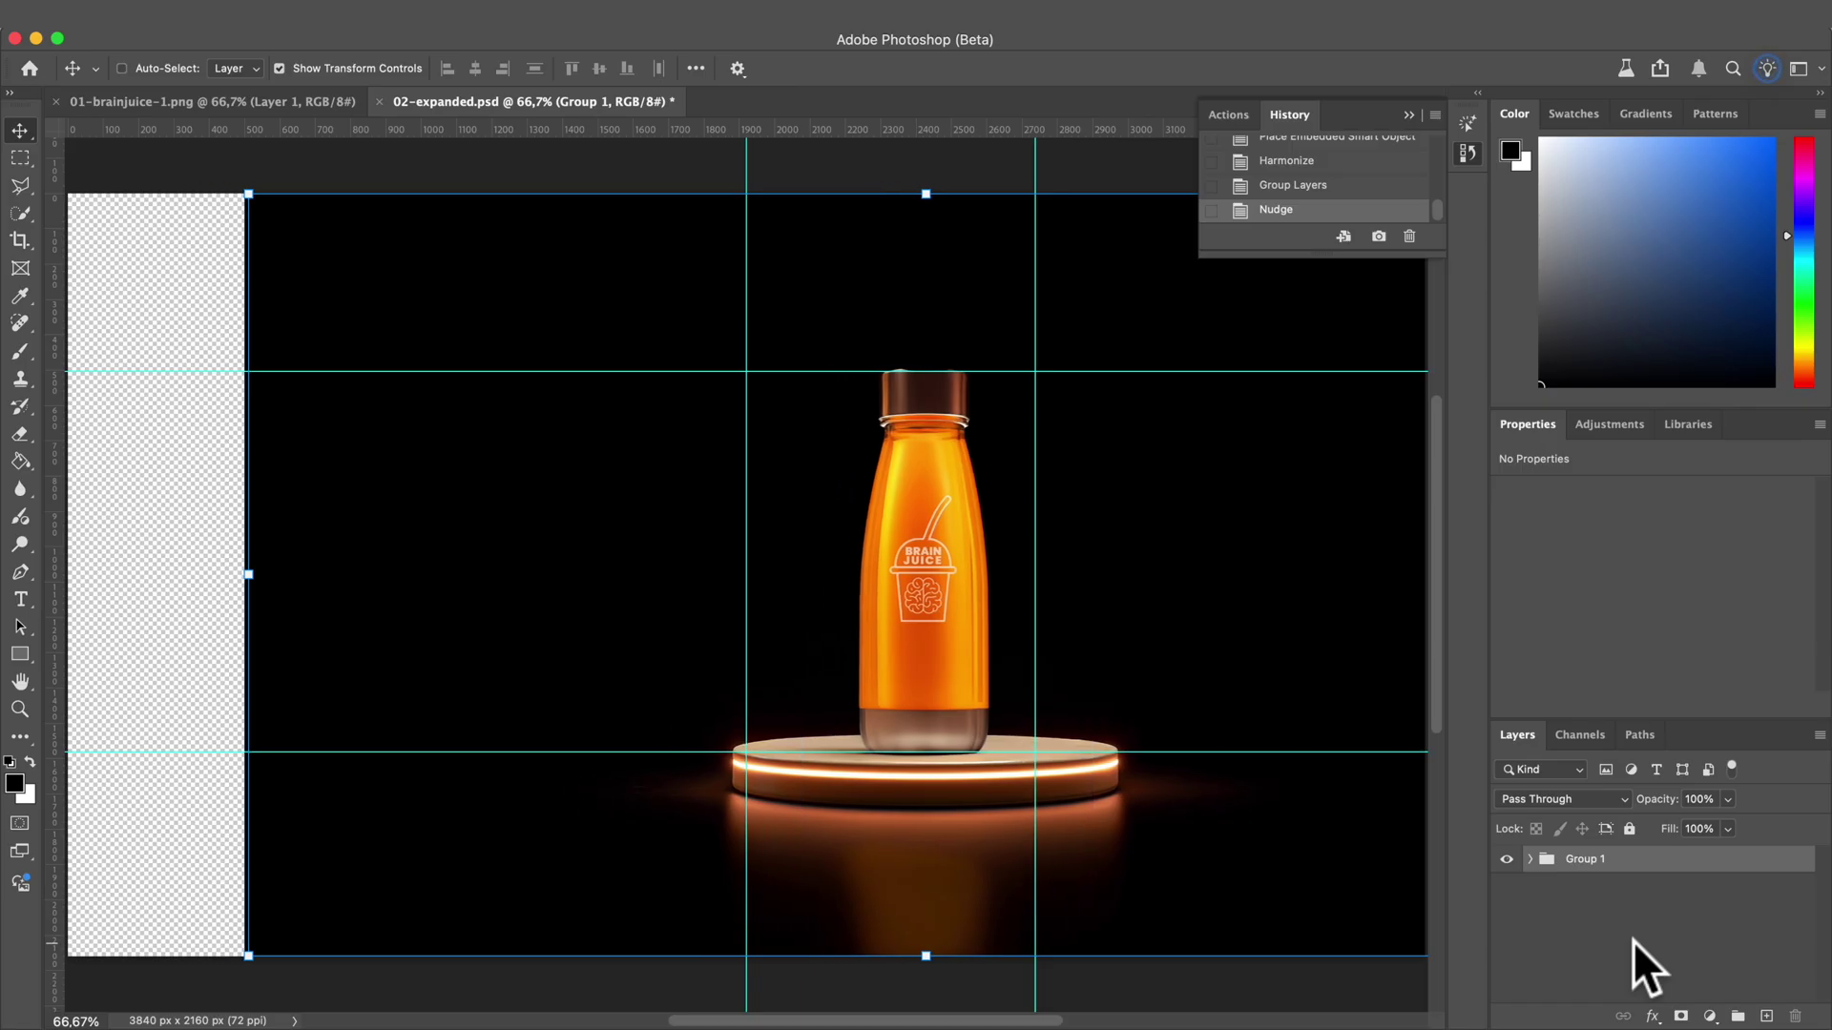
drag(390, 186, 354, 993)
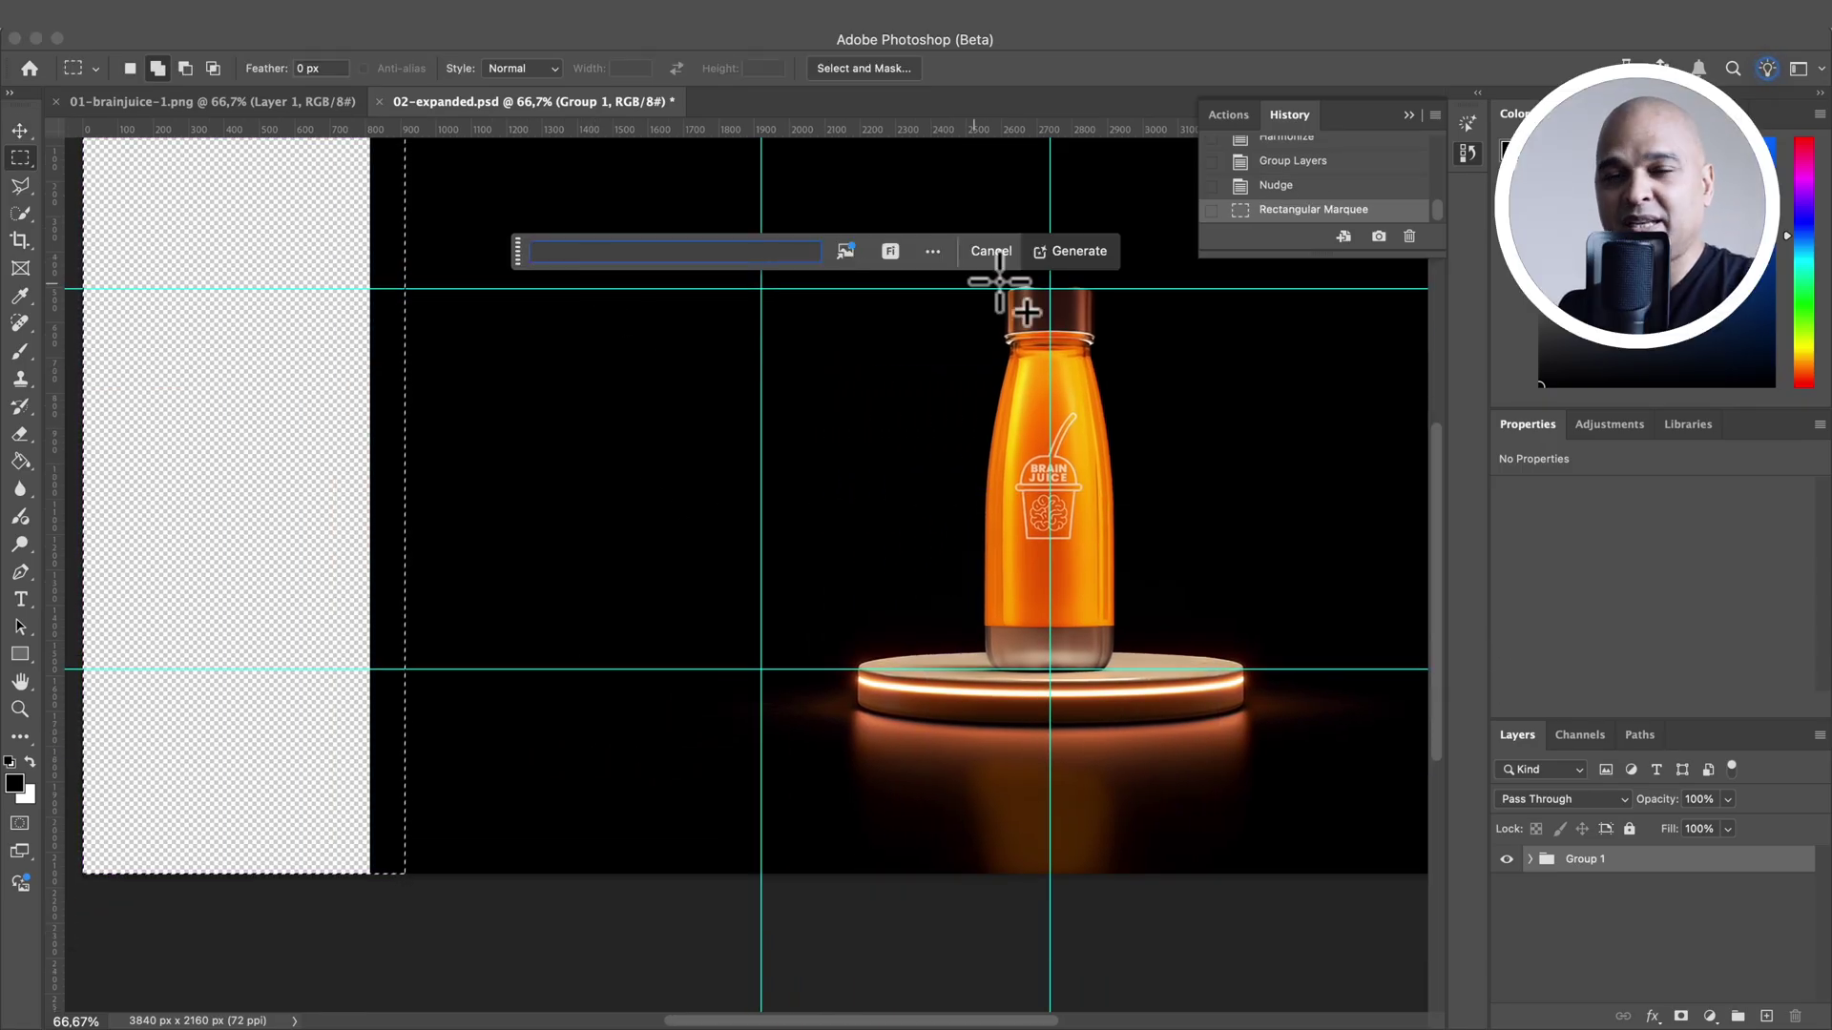
click(1076, 253)
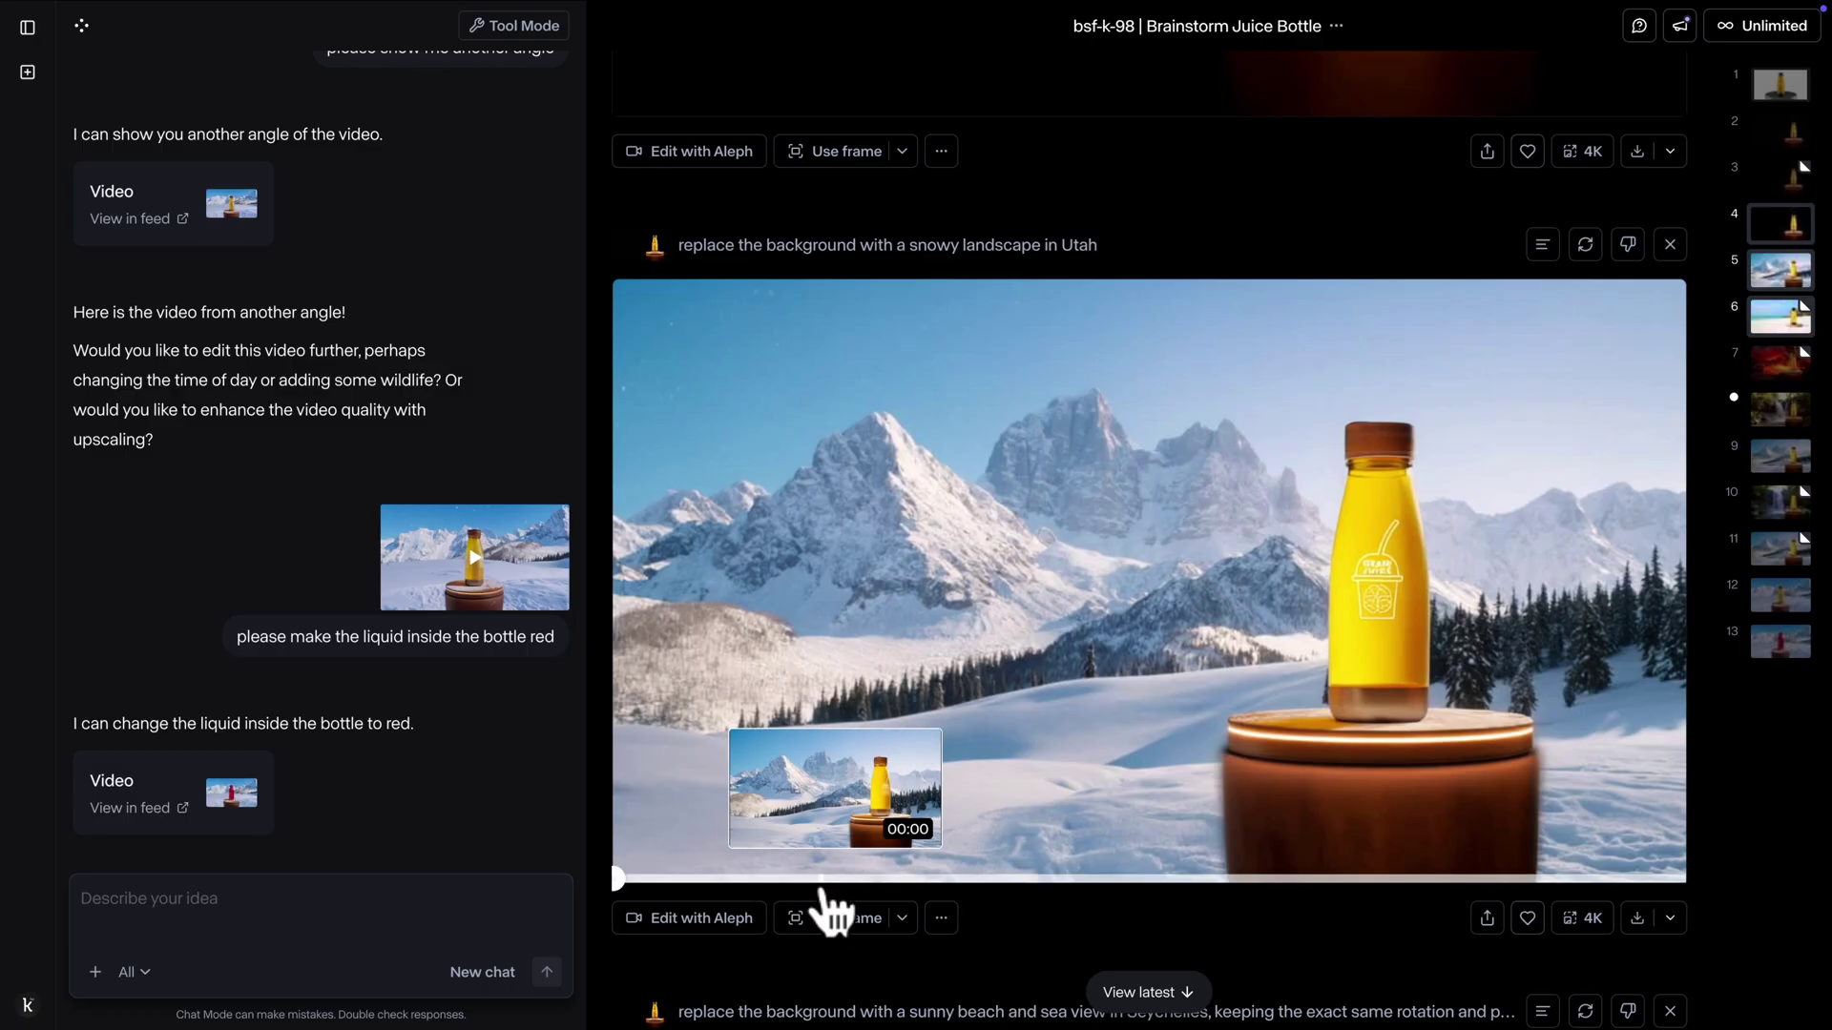
scroll(830, 907, down, 7)
scroll(830, 913, down, 20)
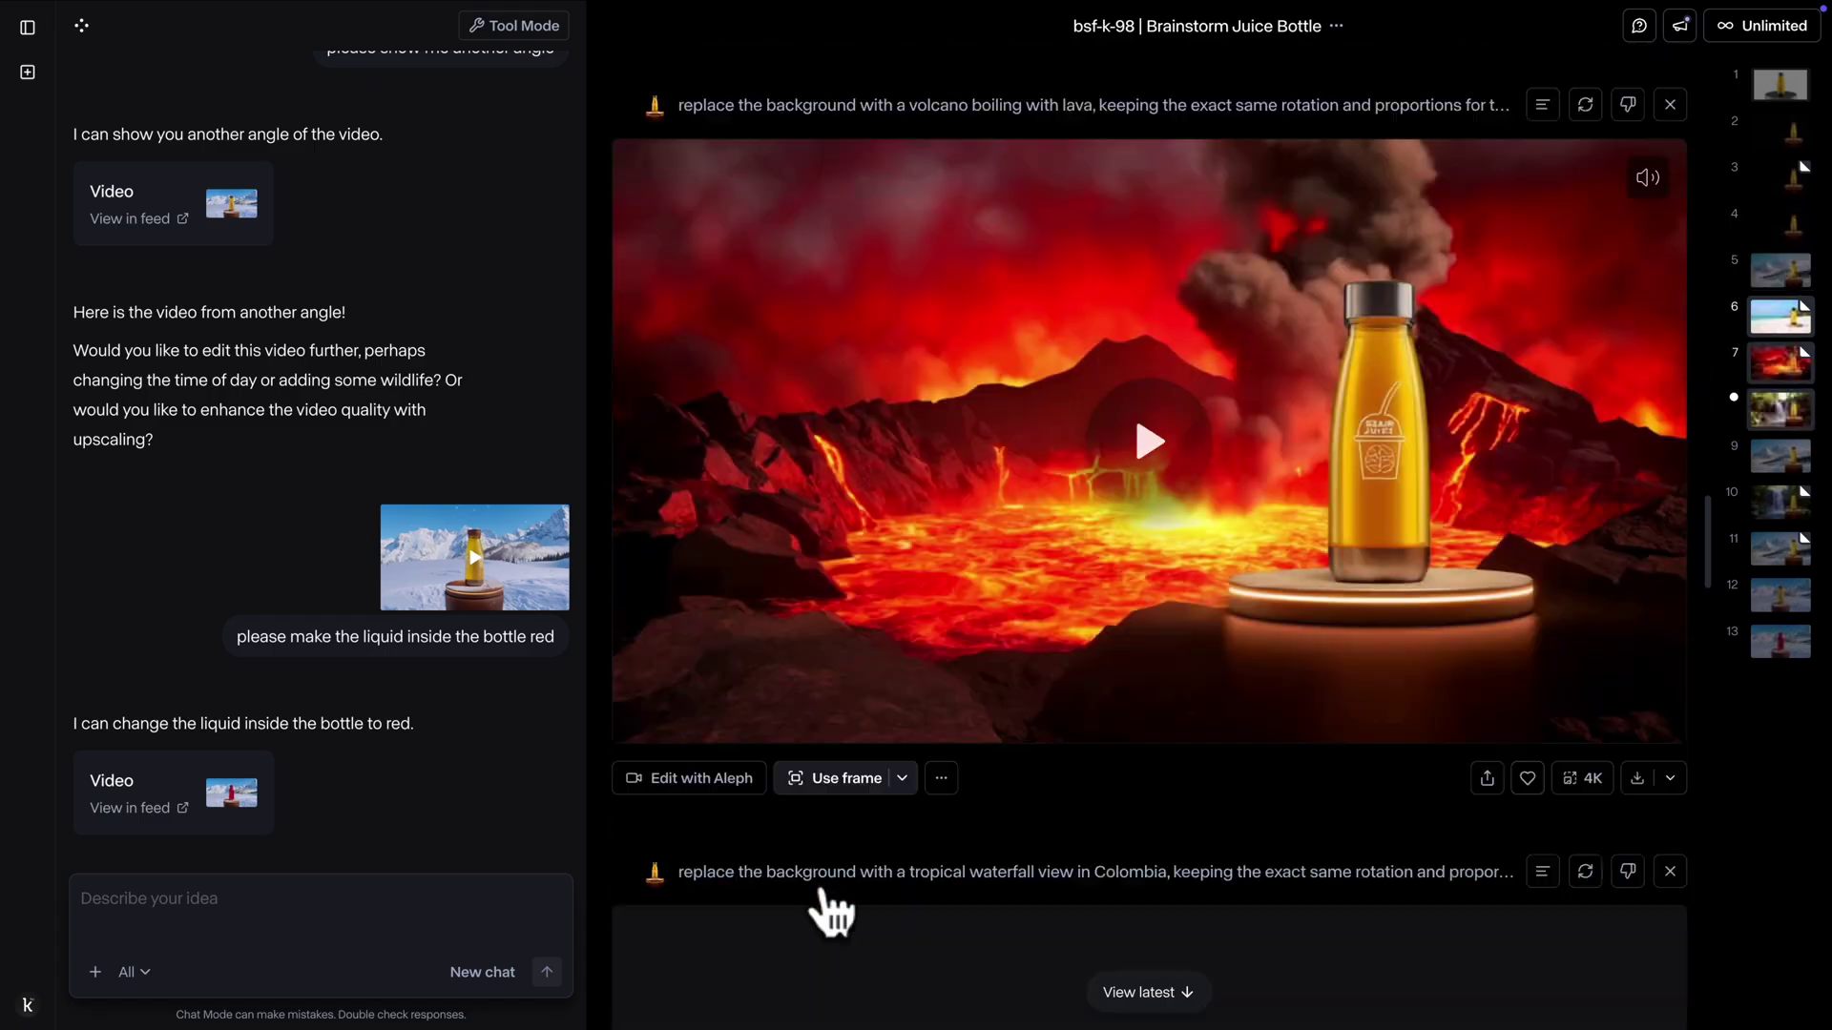
scroll(830, 909, down, 15)
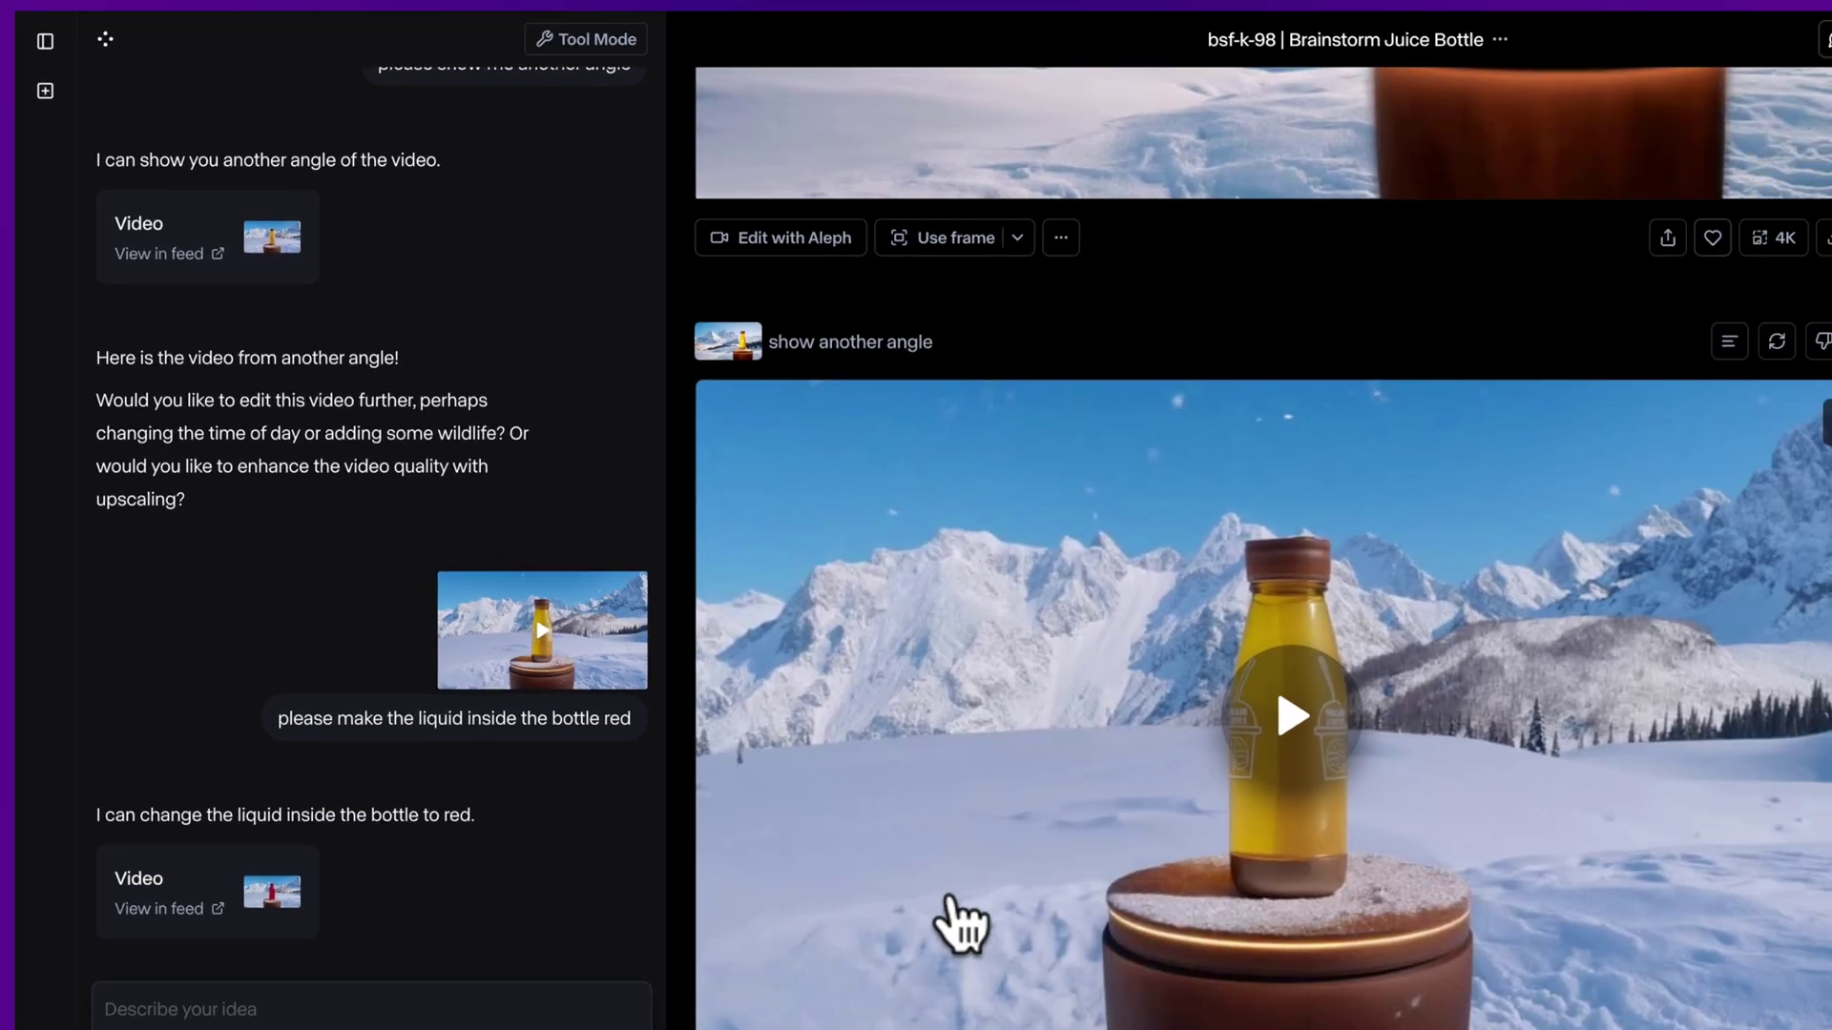
Play the snowy 'show another angle' video, then the red-liquid bottle video further down
click(1729, 966)
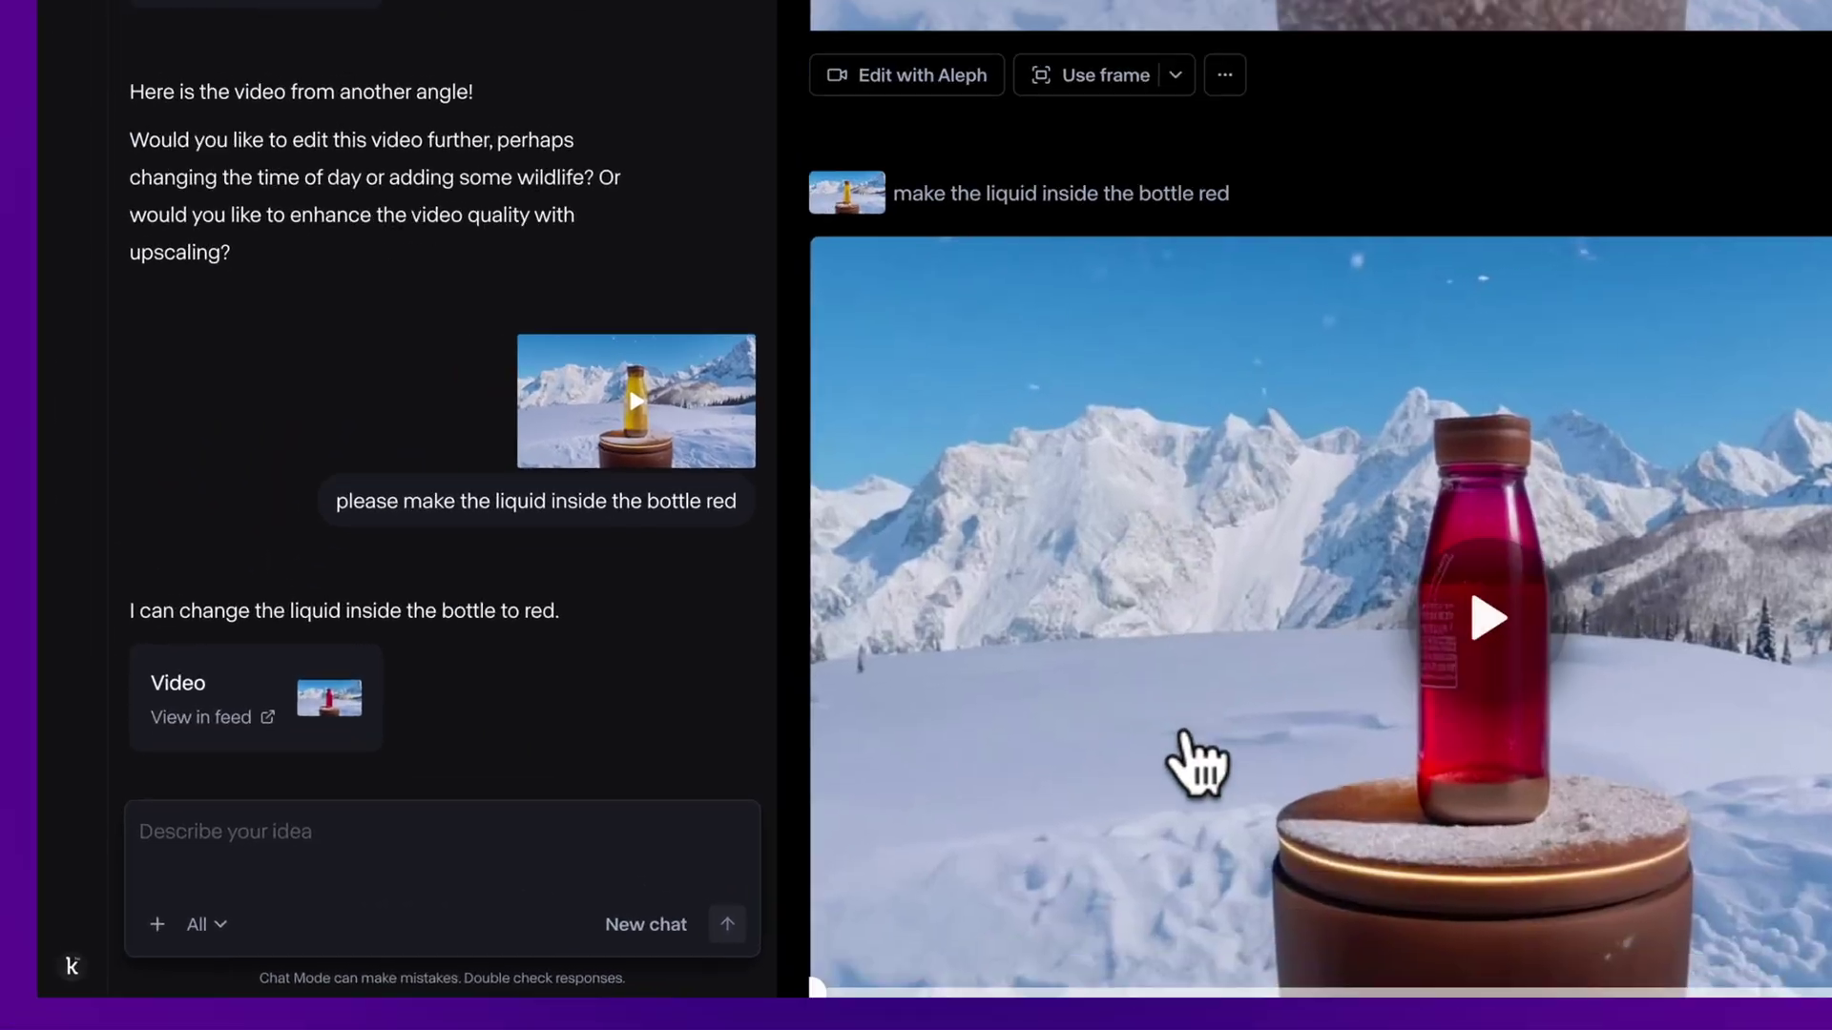
scroll(1241, 686, down, 1)
click(1440, 652)
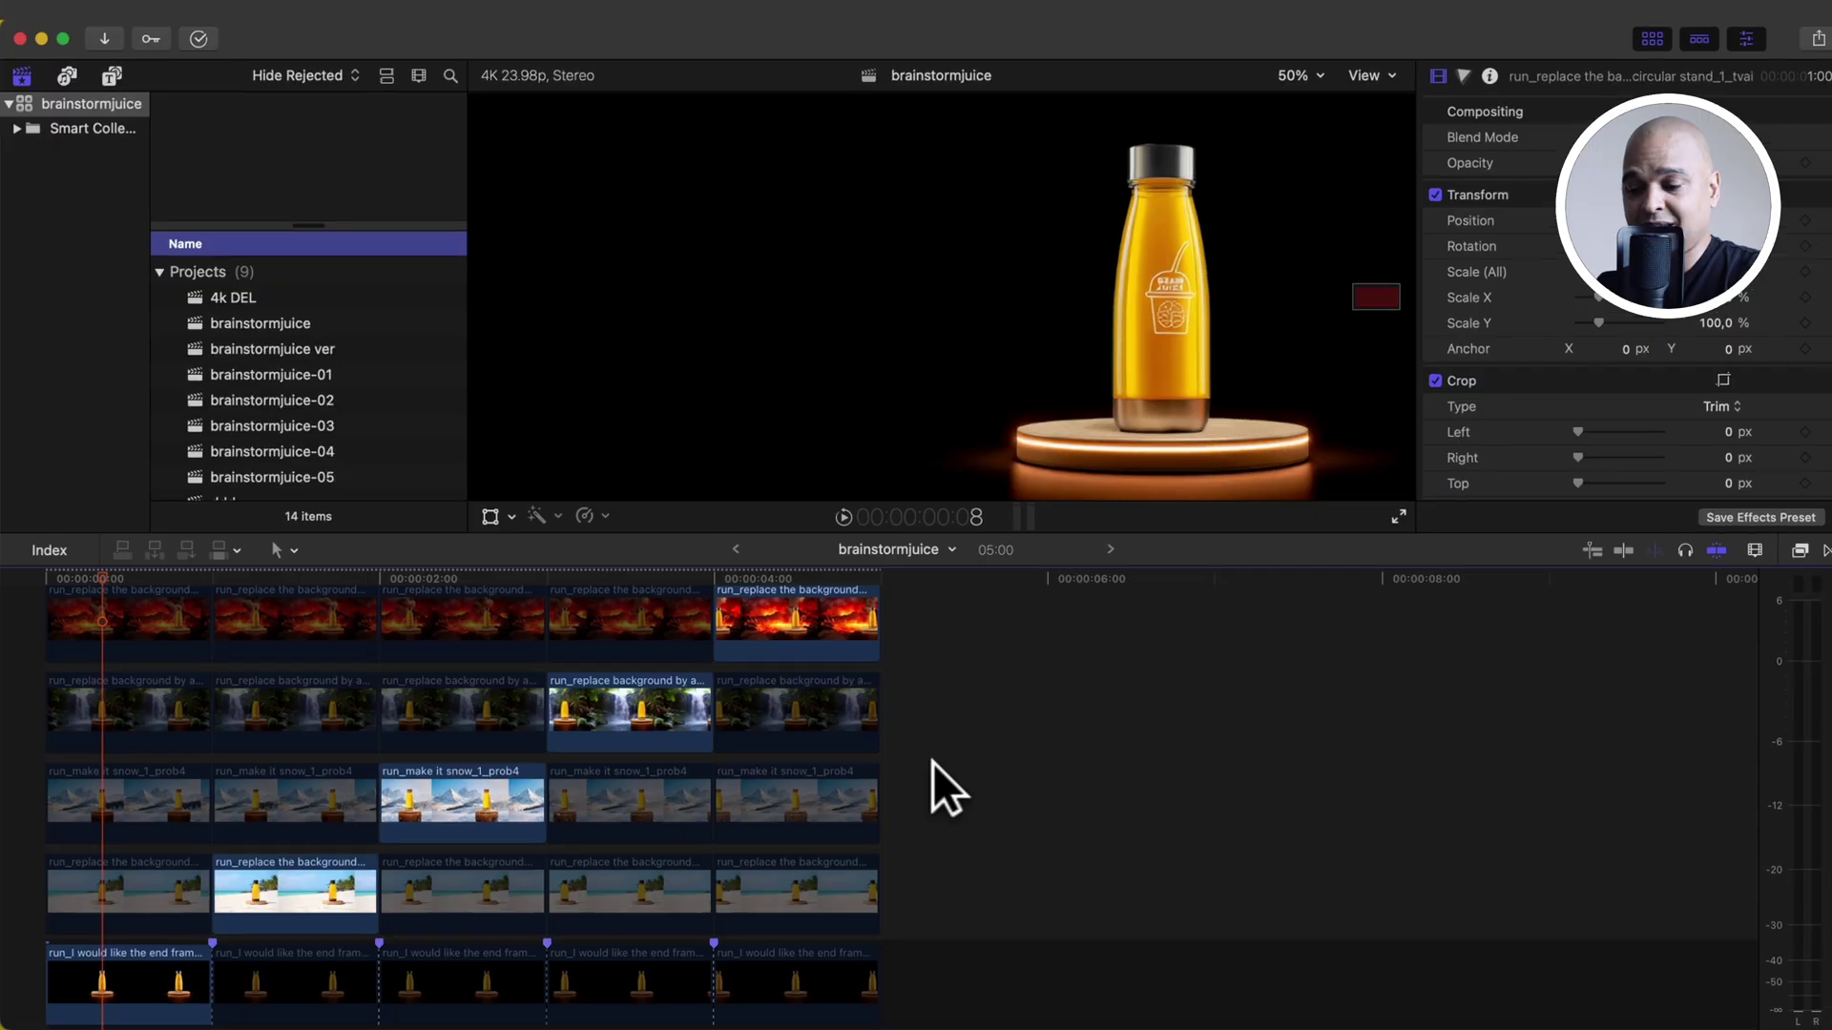
Play the timeline of bottle clips in volcano, waterfall, snow and beach settings
key(space)
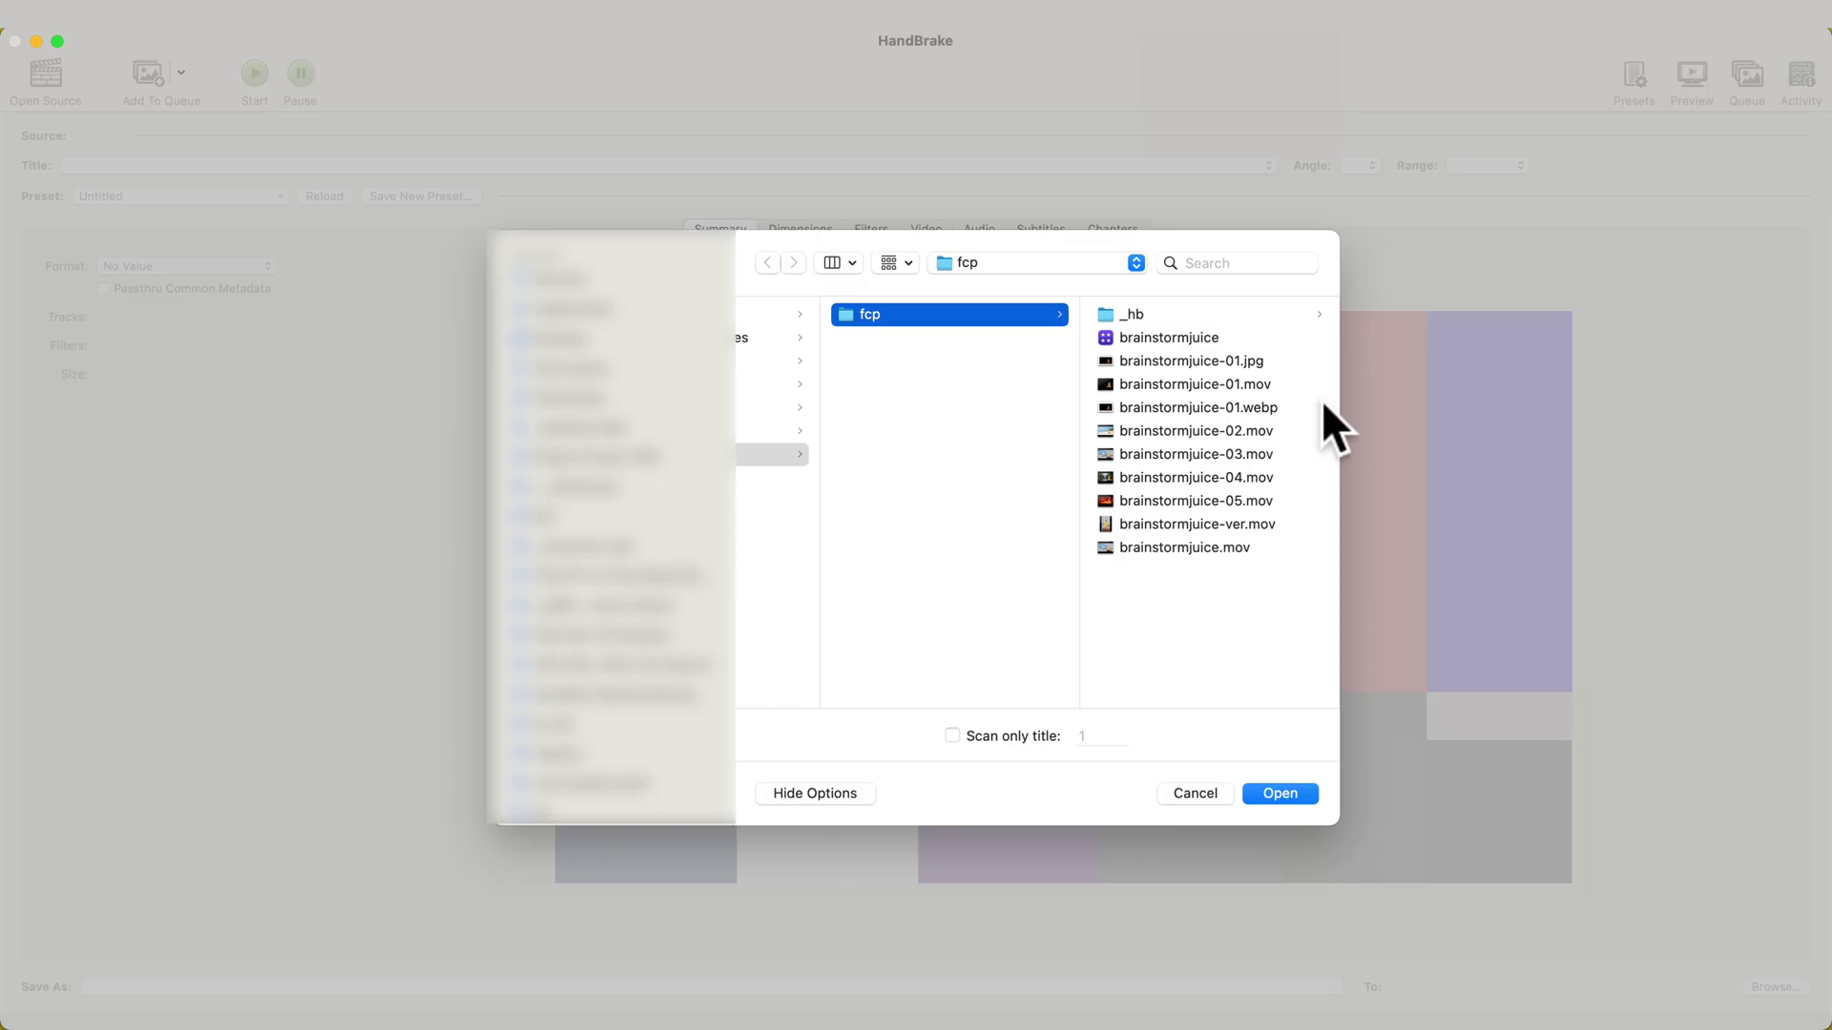
Load brainstormjuice-01.mov as the source and review its dimension, video and audio settings
click(1213, 385)
click(1275, 794)
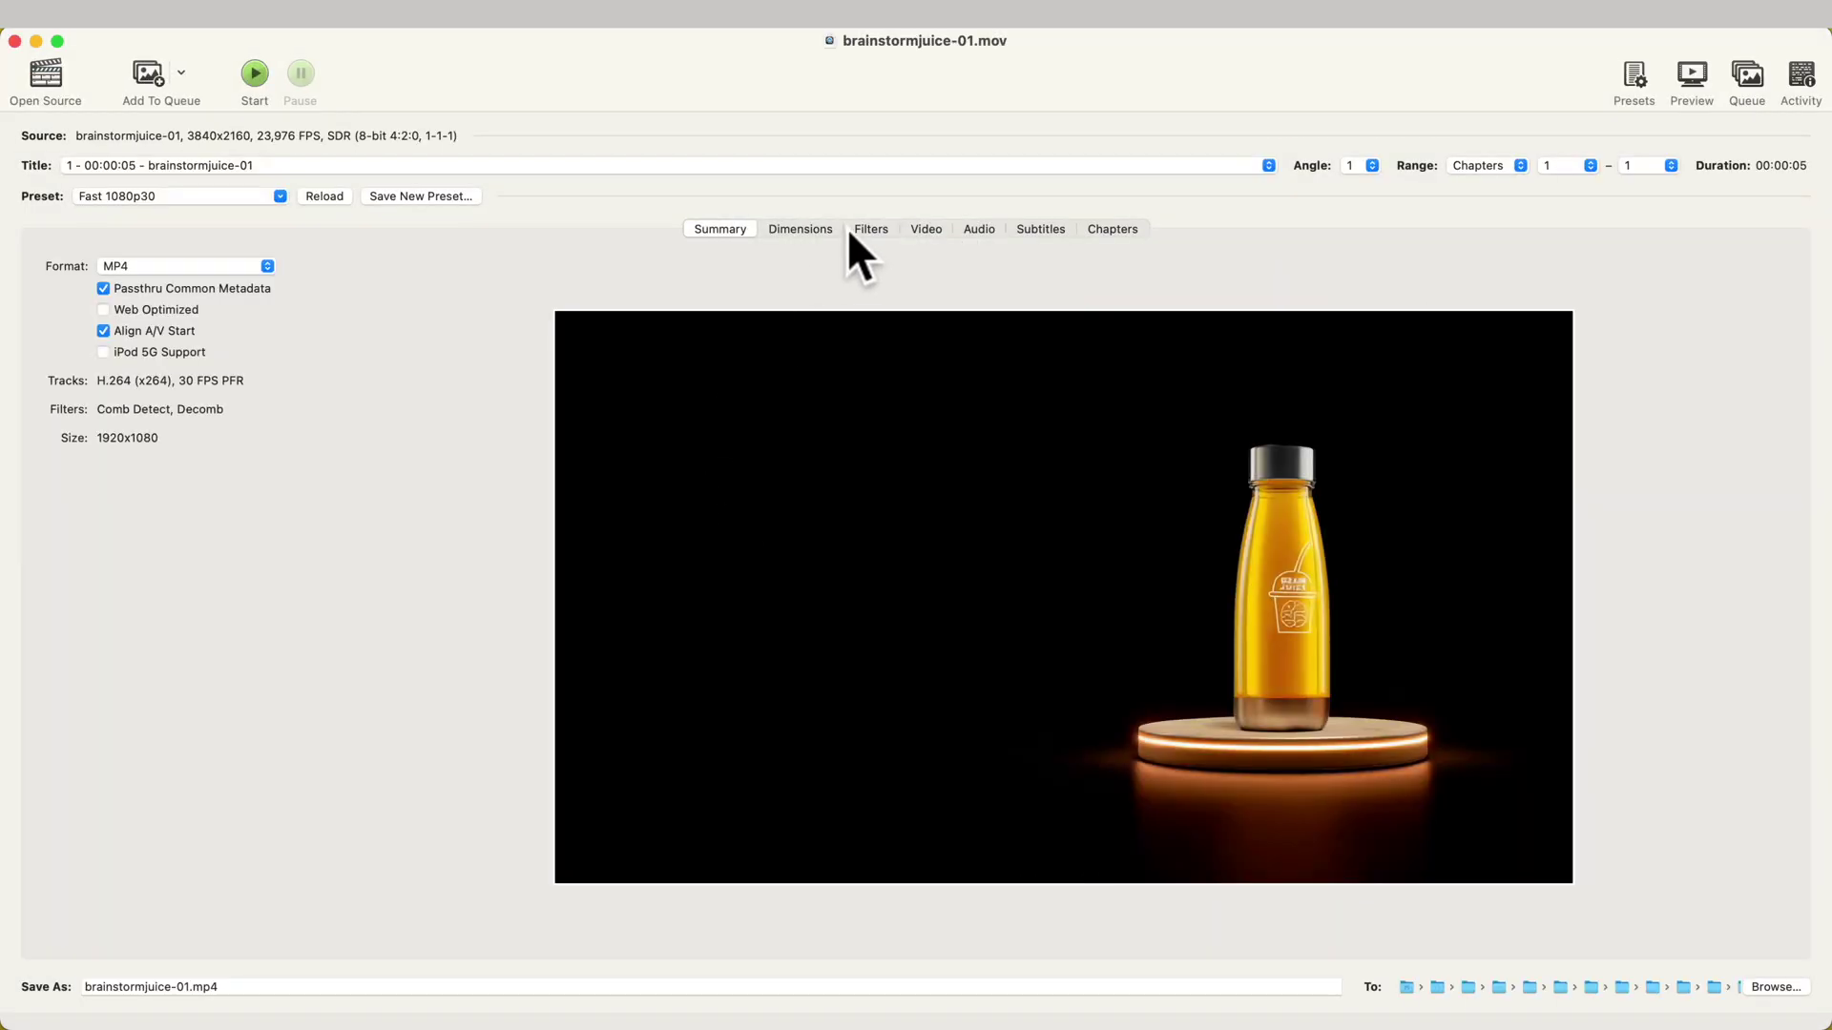
click(804, 231)
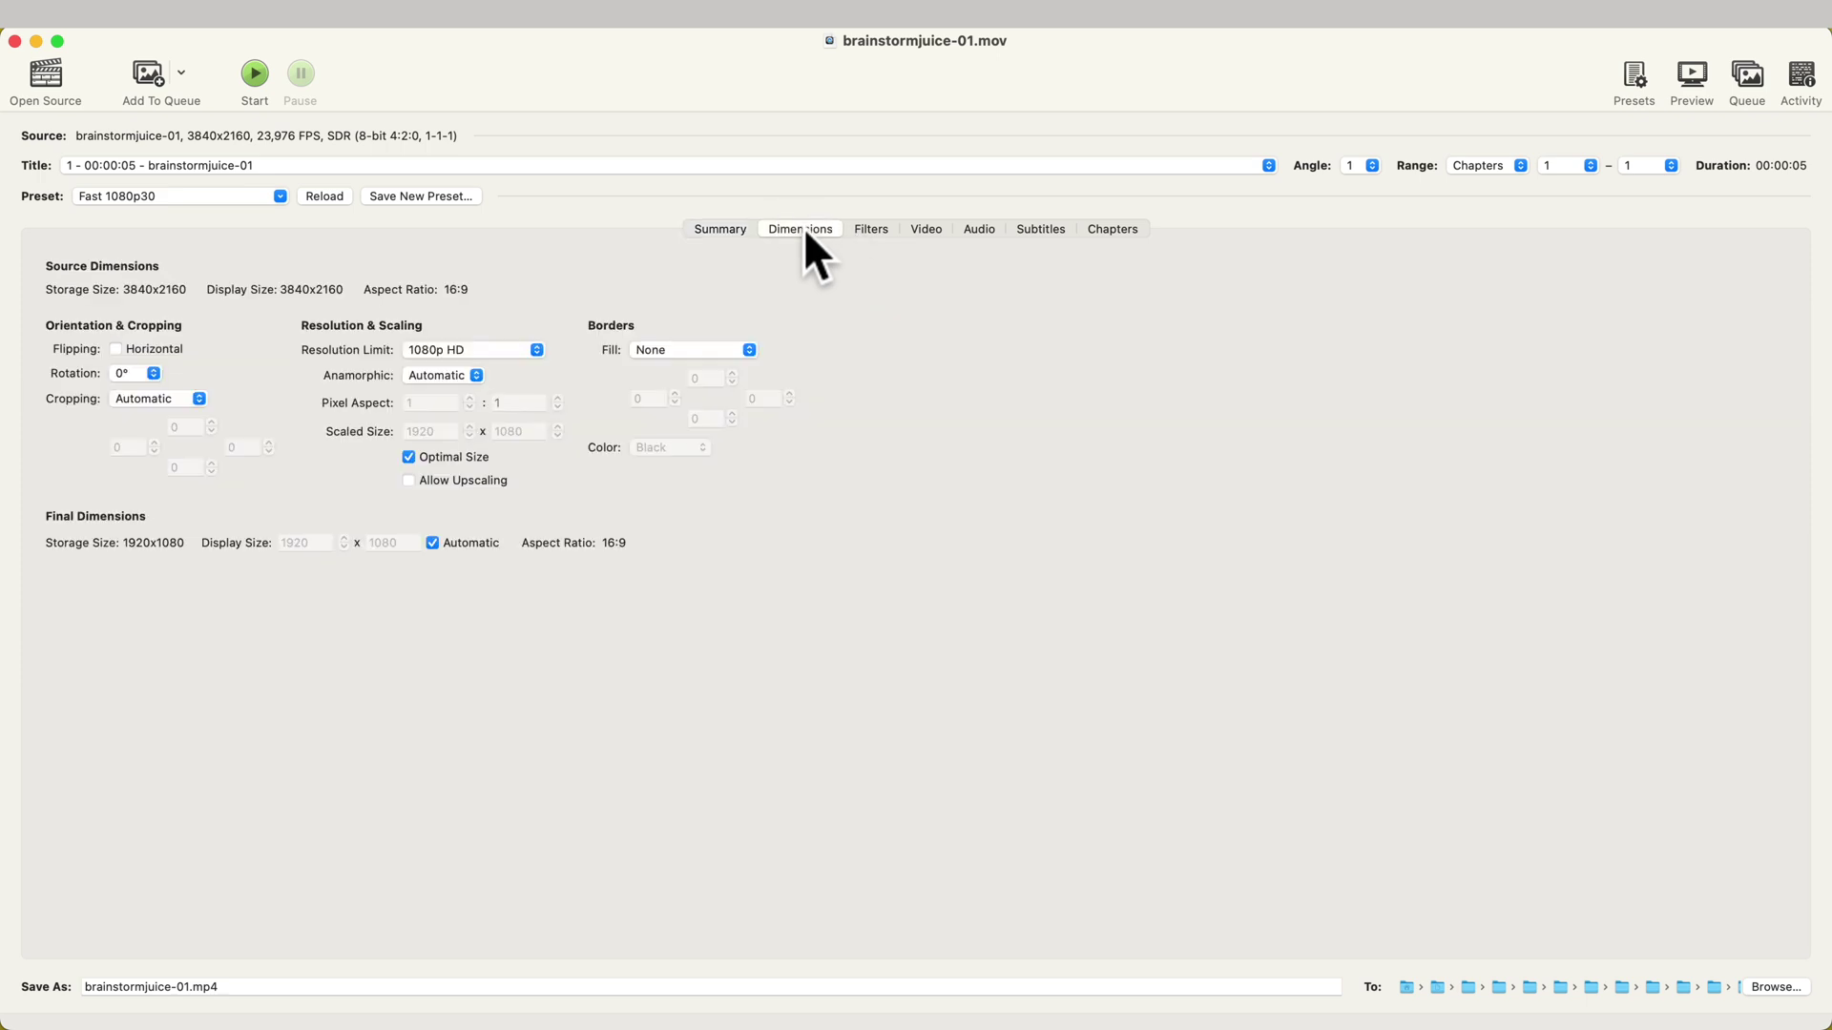
click(925, 232)
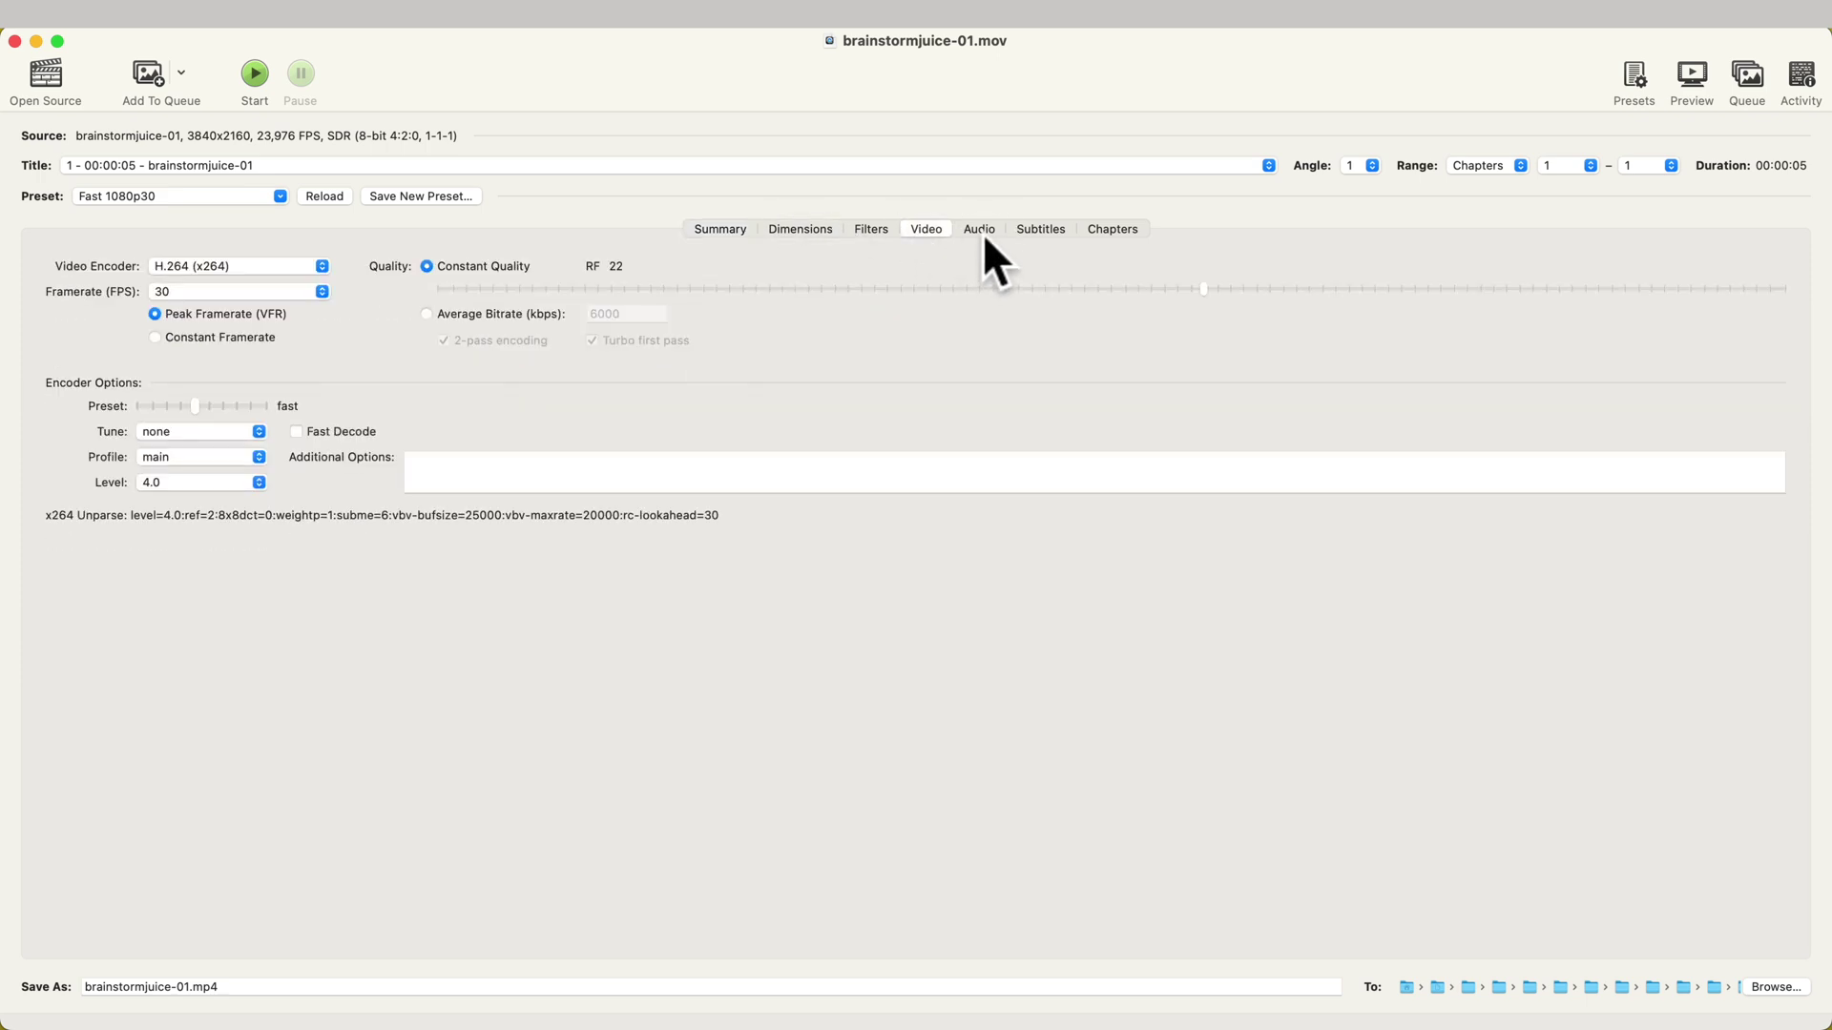
click(984, 238)
Apply the 1080 24 fps preset from My Presets and set the _hb folder as destination
click(238, 197)
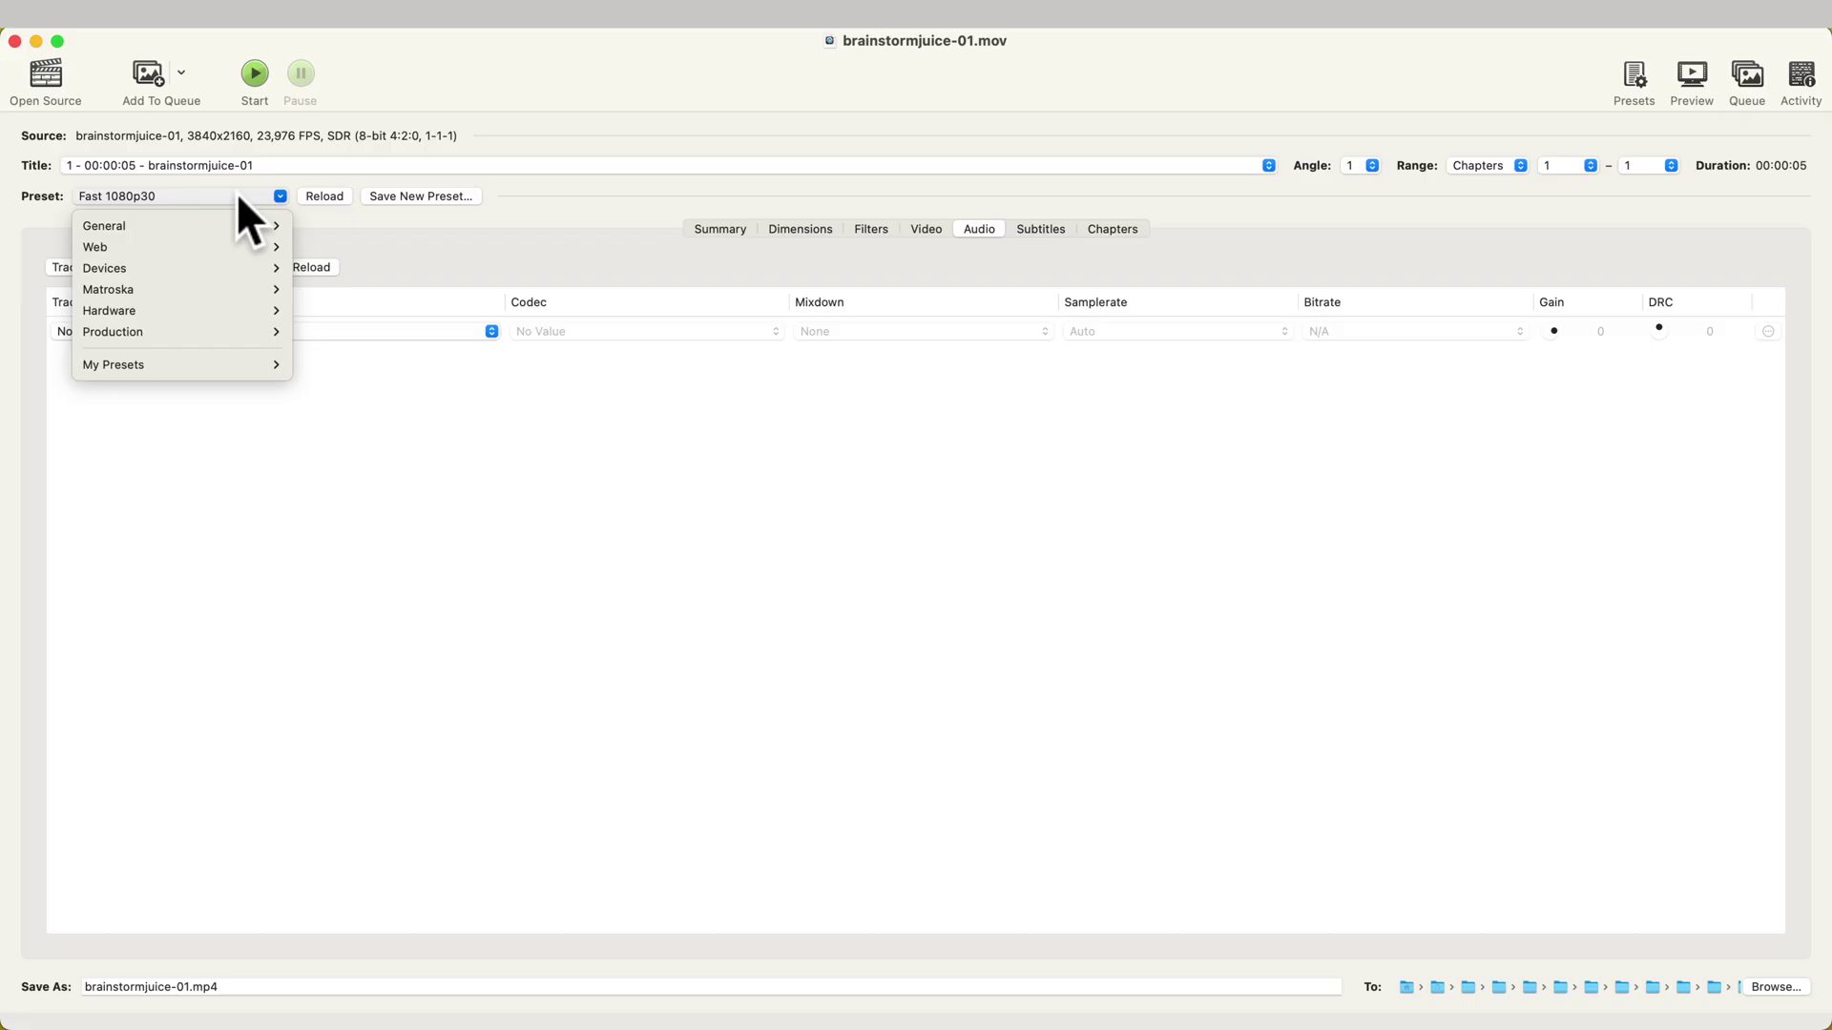
mouse_move(202, 363)
click(334, 429)
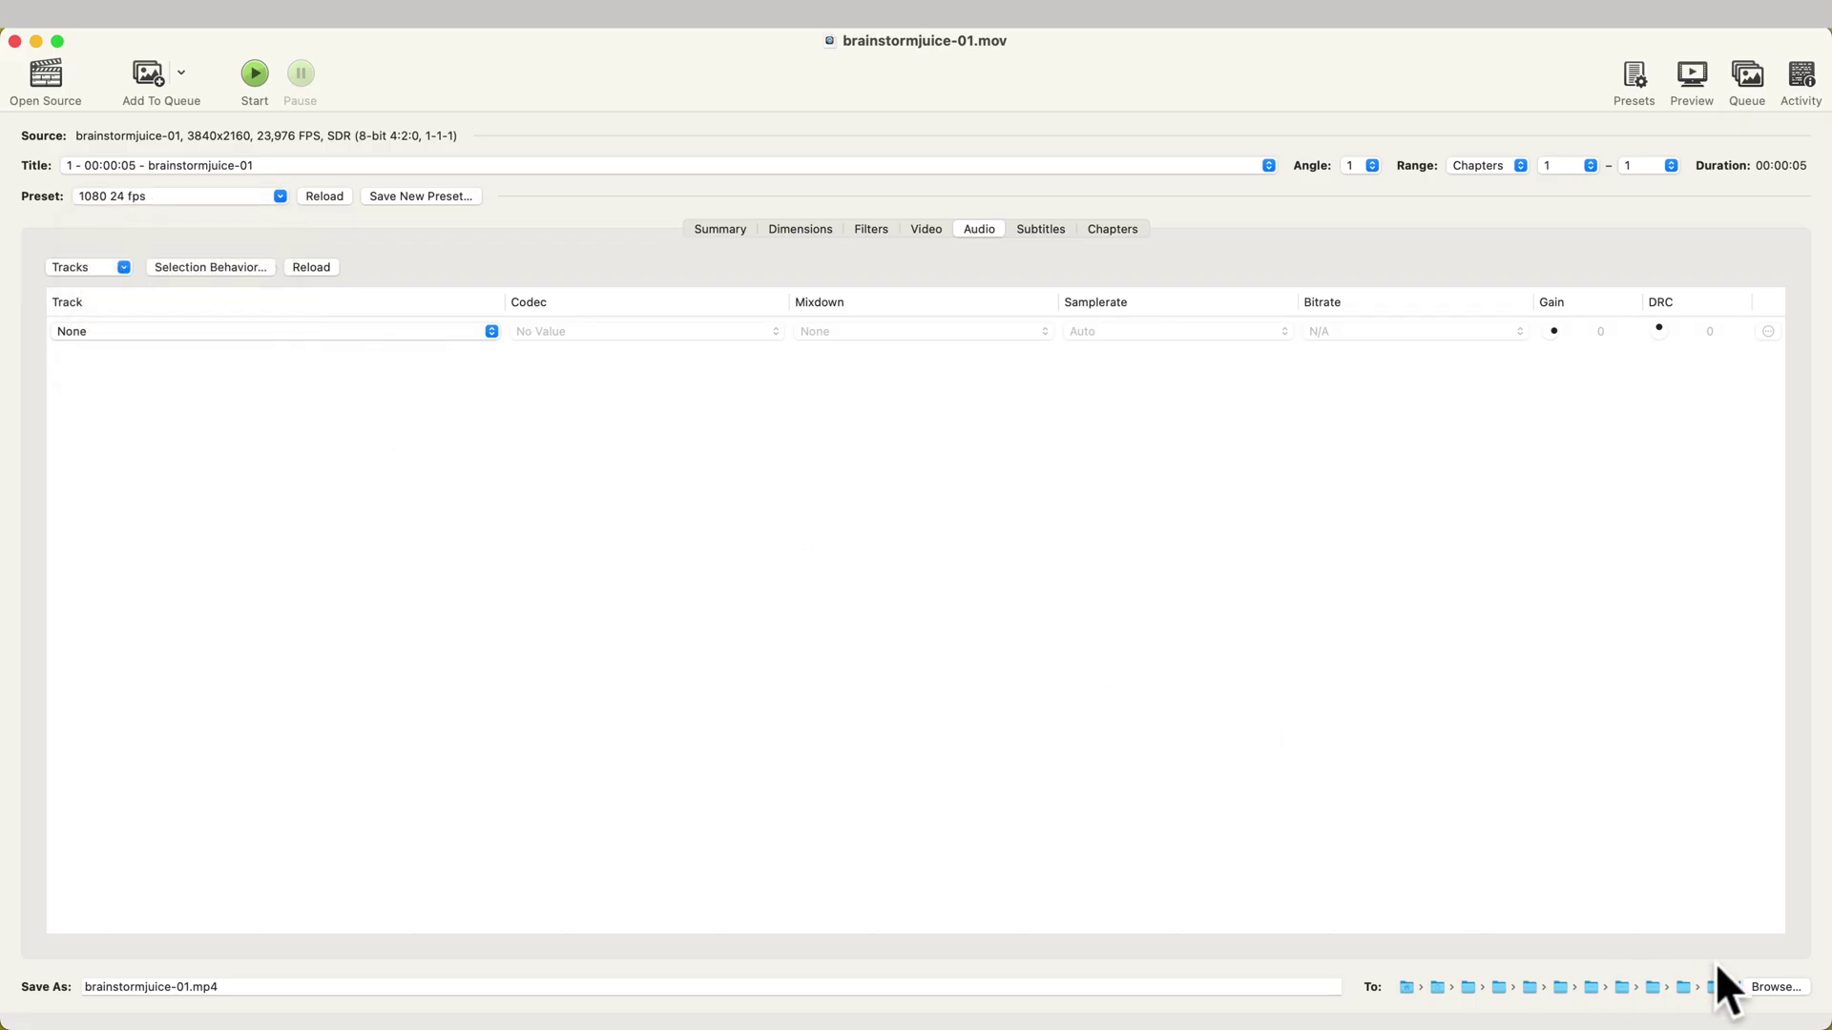
click(1773, 991)
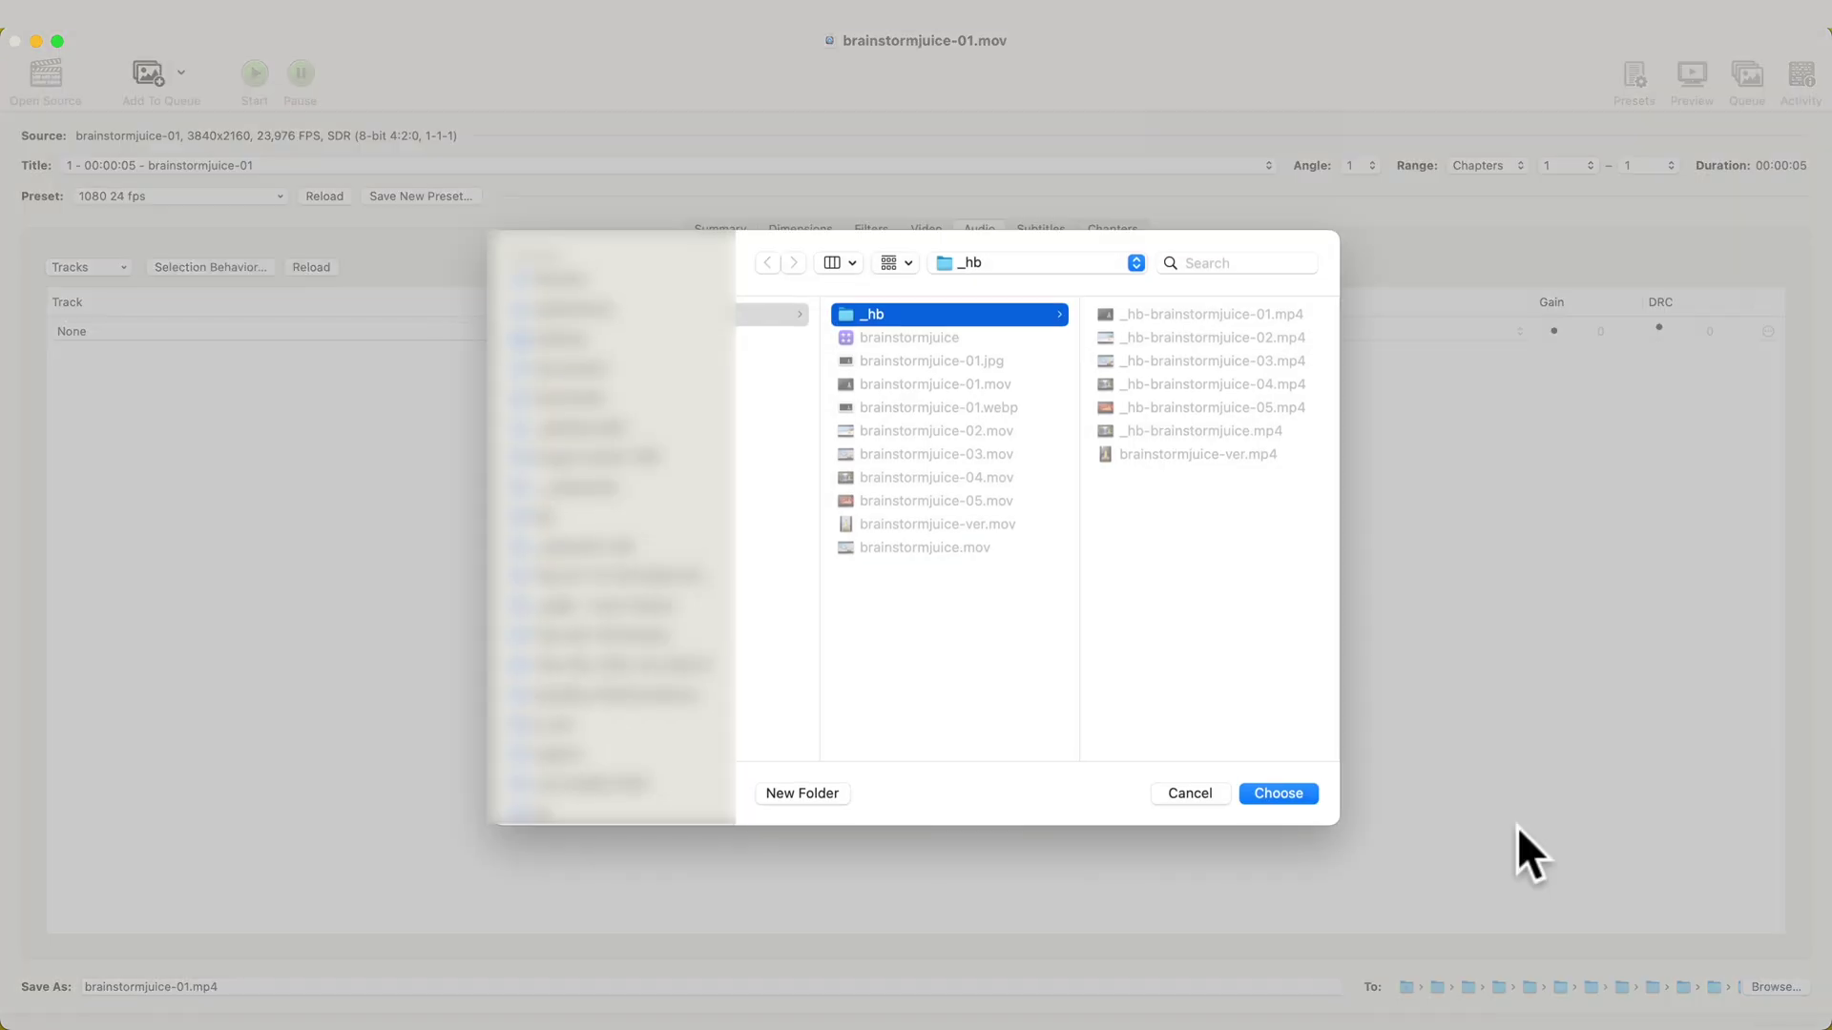
click(1301, 794)
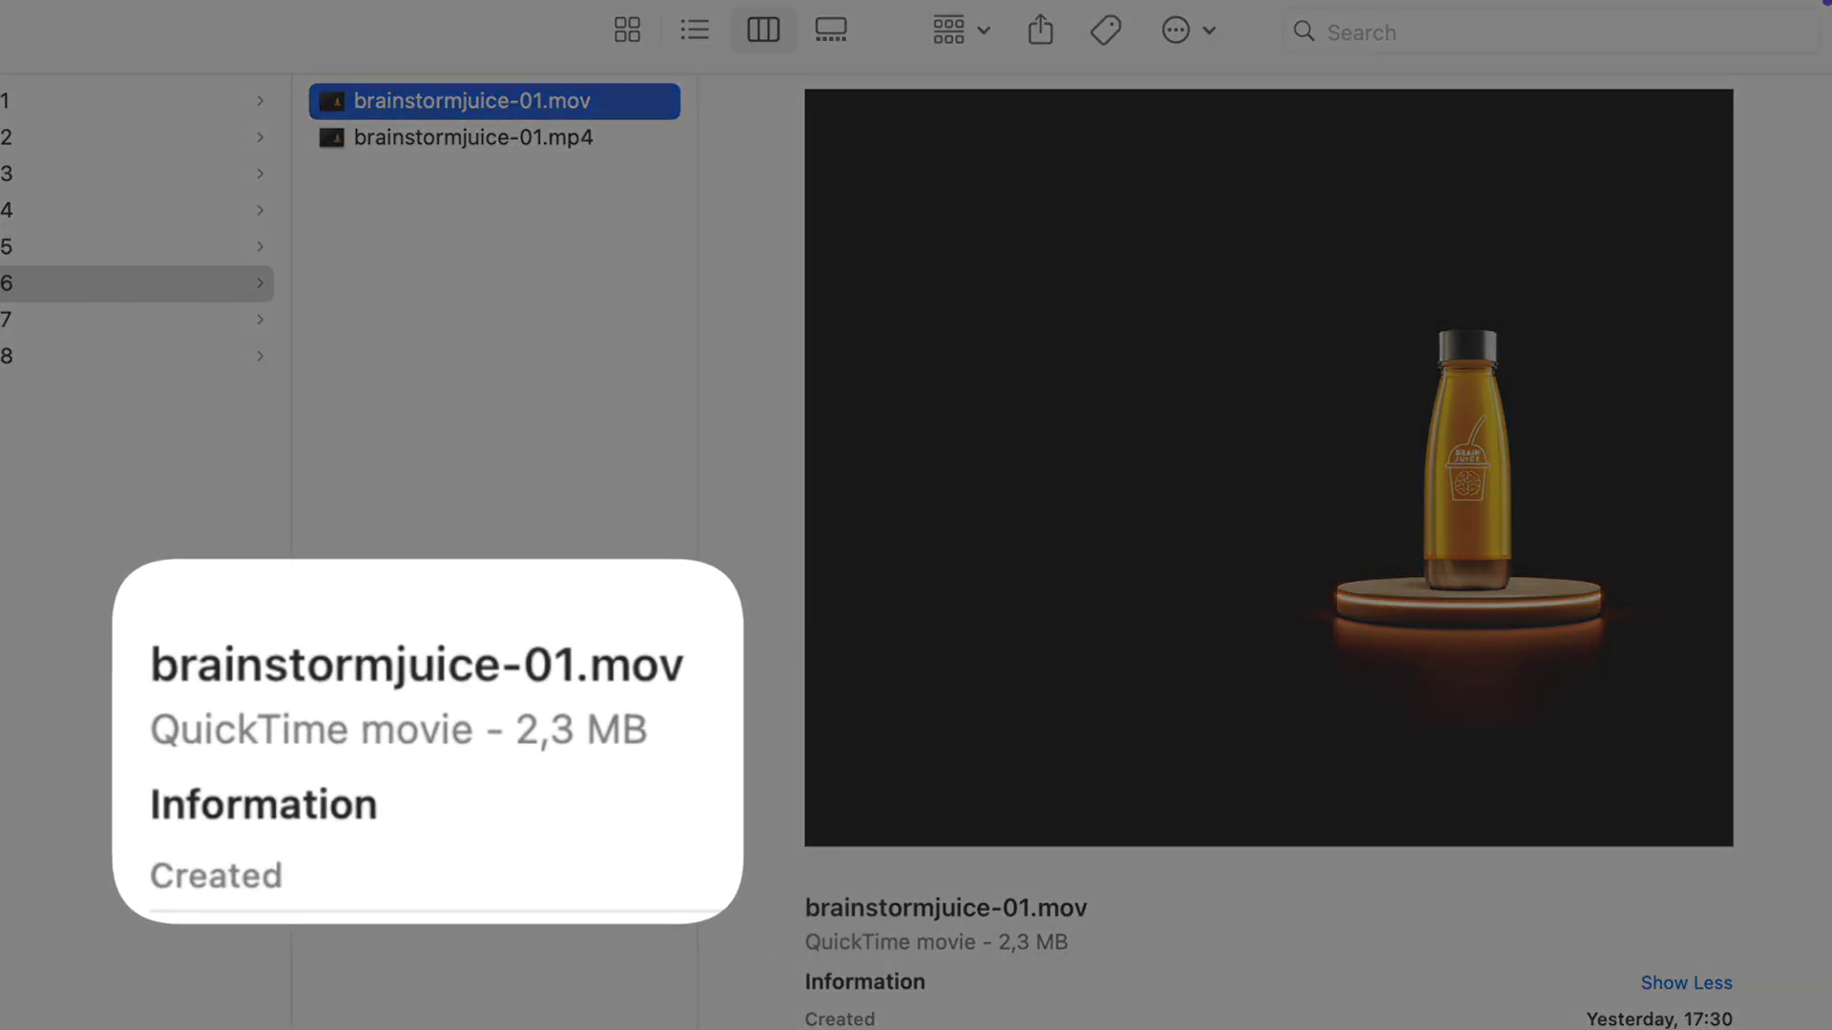
Select brainstormjuice-01.mp4 in Finder to confirm it is 267 KB versus the 2.3 MB .mov original
click(473, 137)
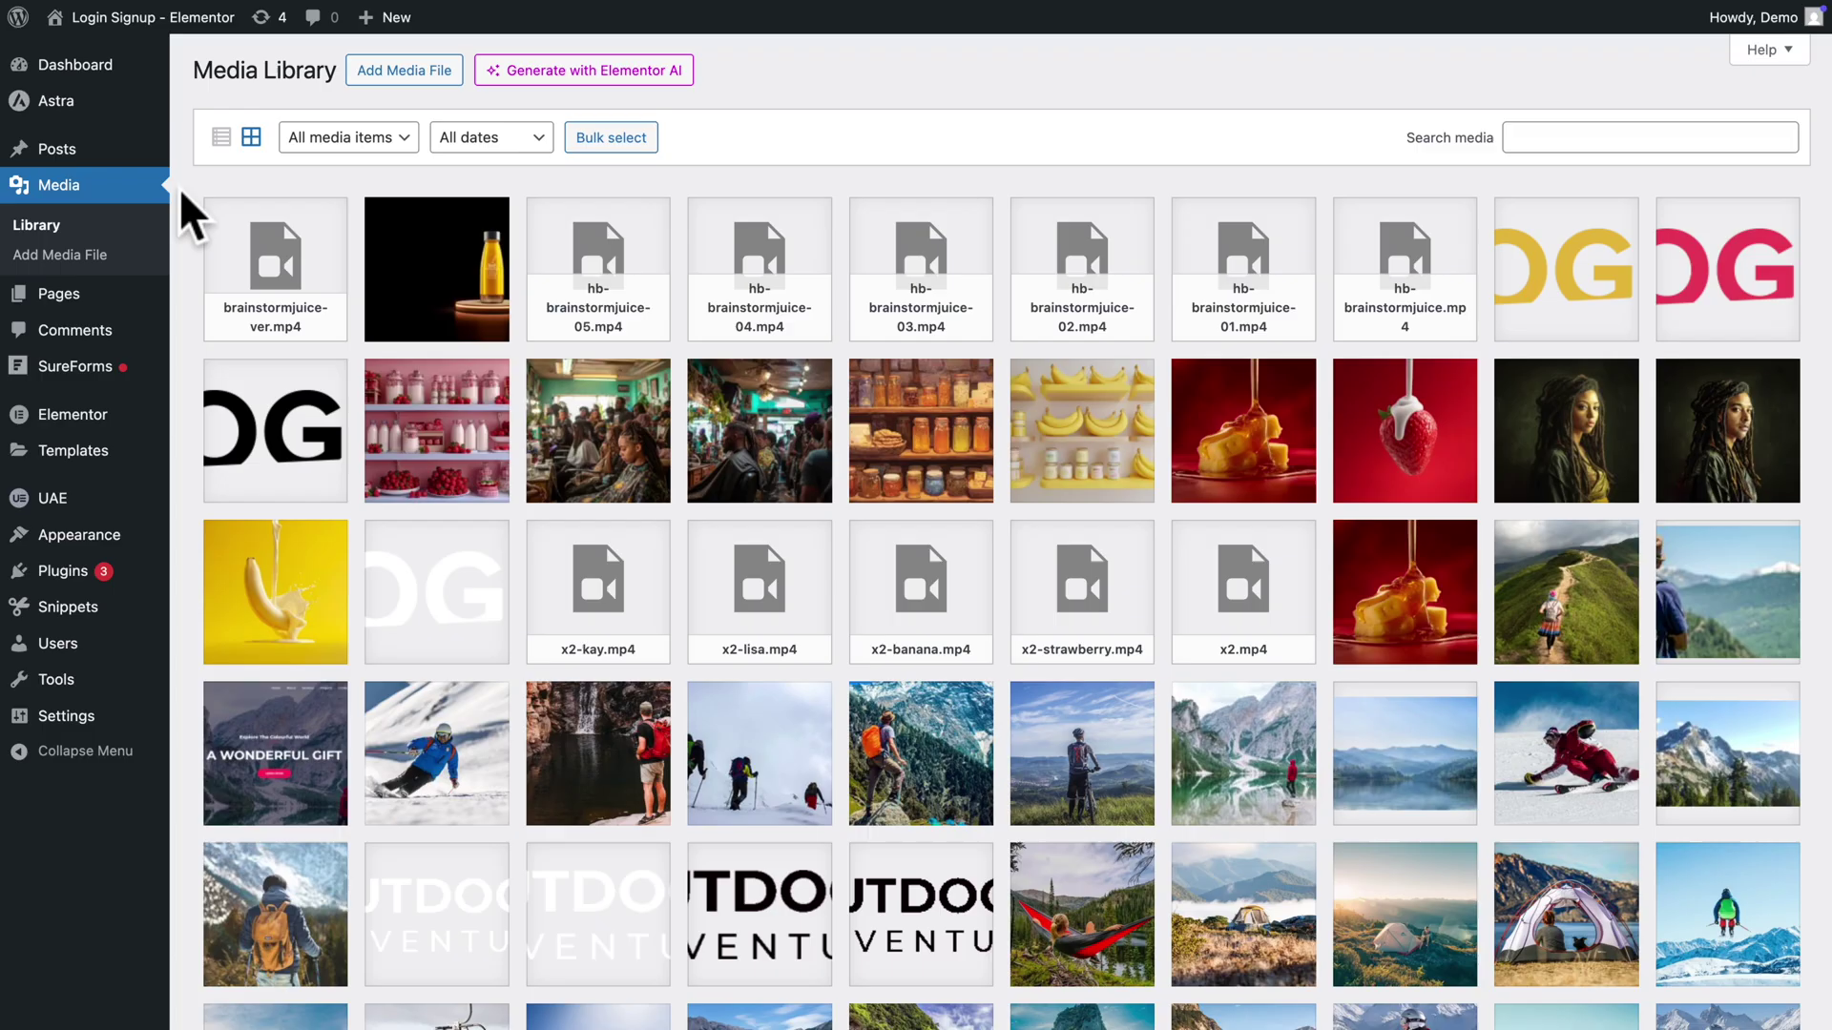
Create and publish a new page titled My Home, then open it in Elementor
mouse_move(71, 294)
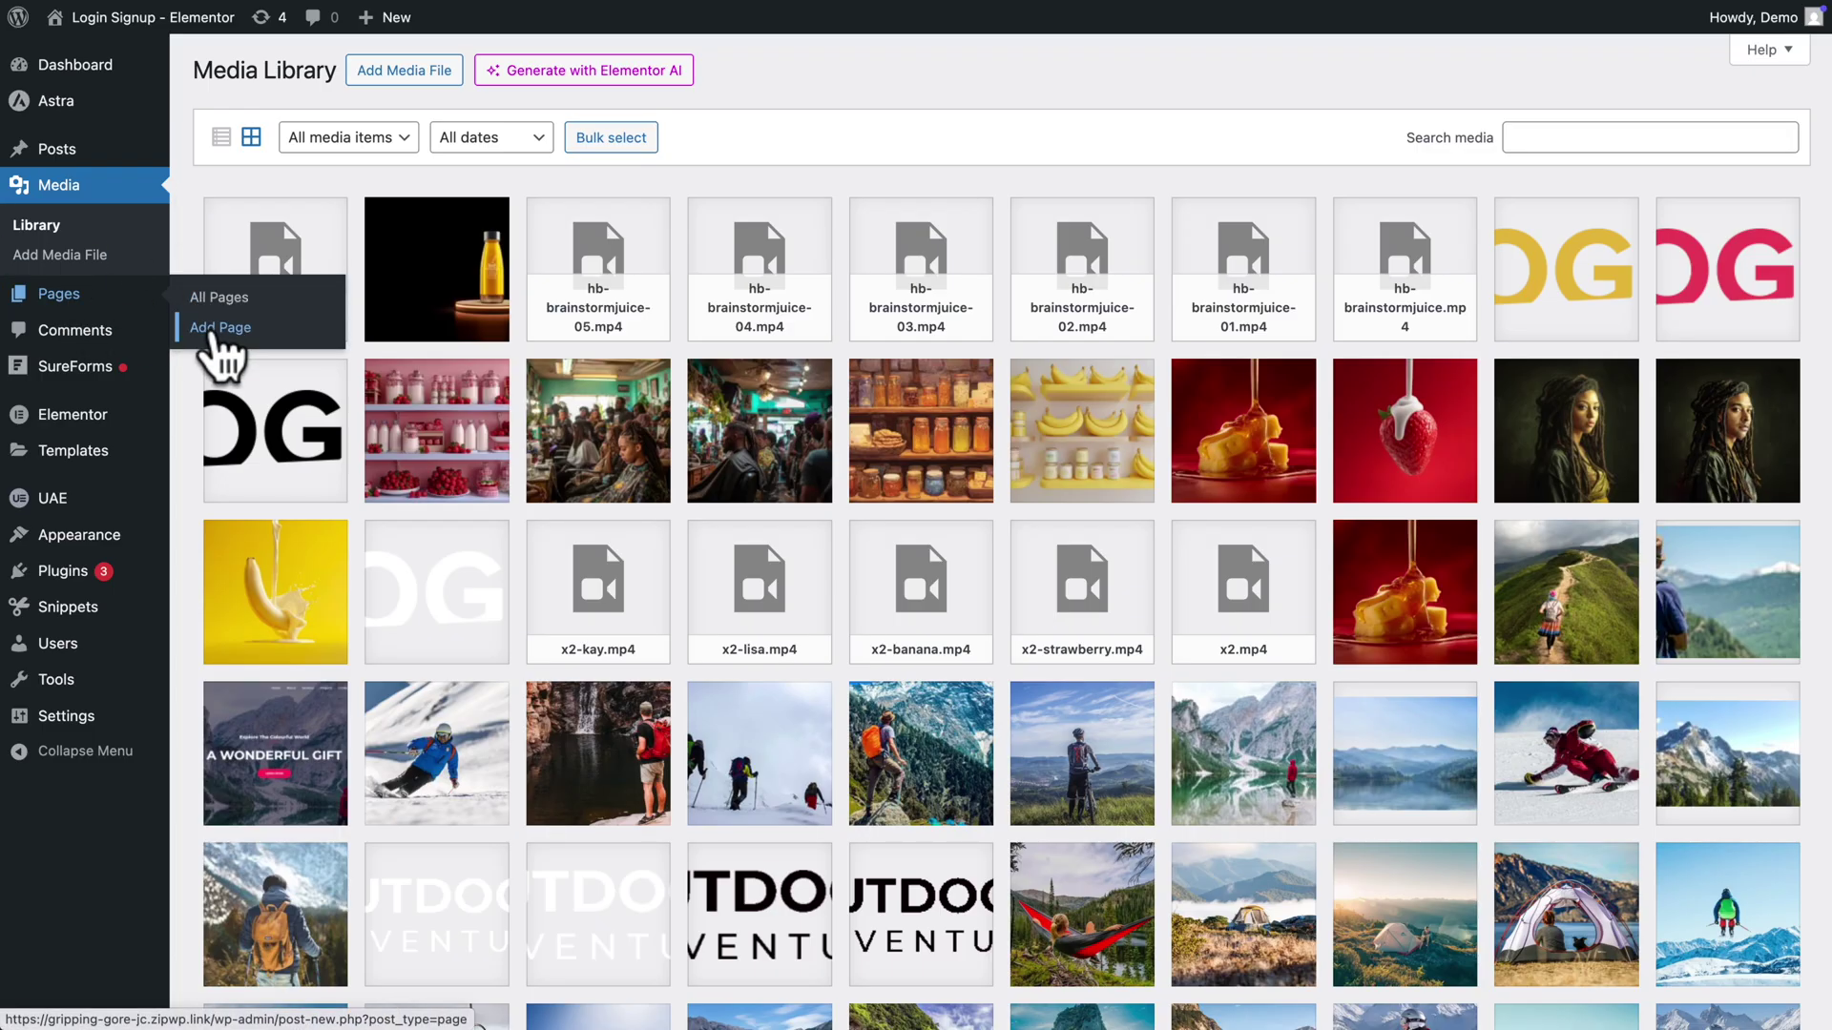
click(211, 334)
text(My)
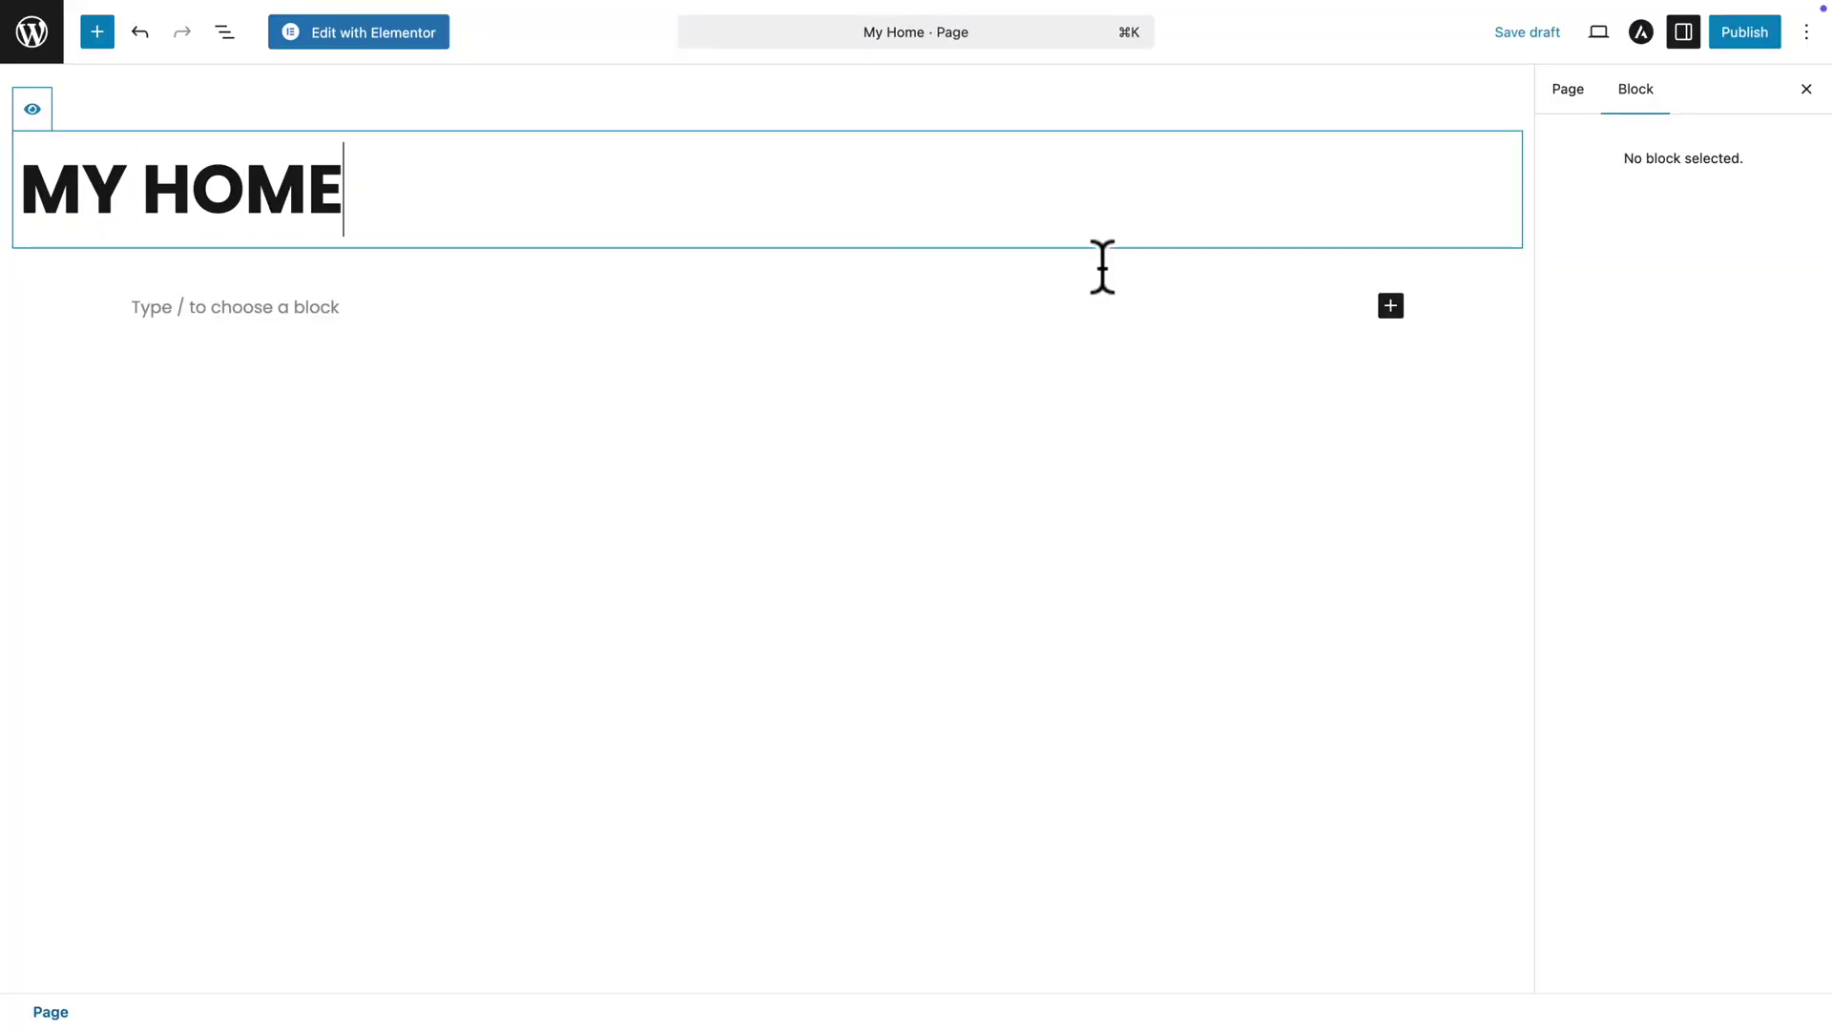
click(1738, 28)
click(1740, 32)
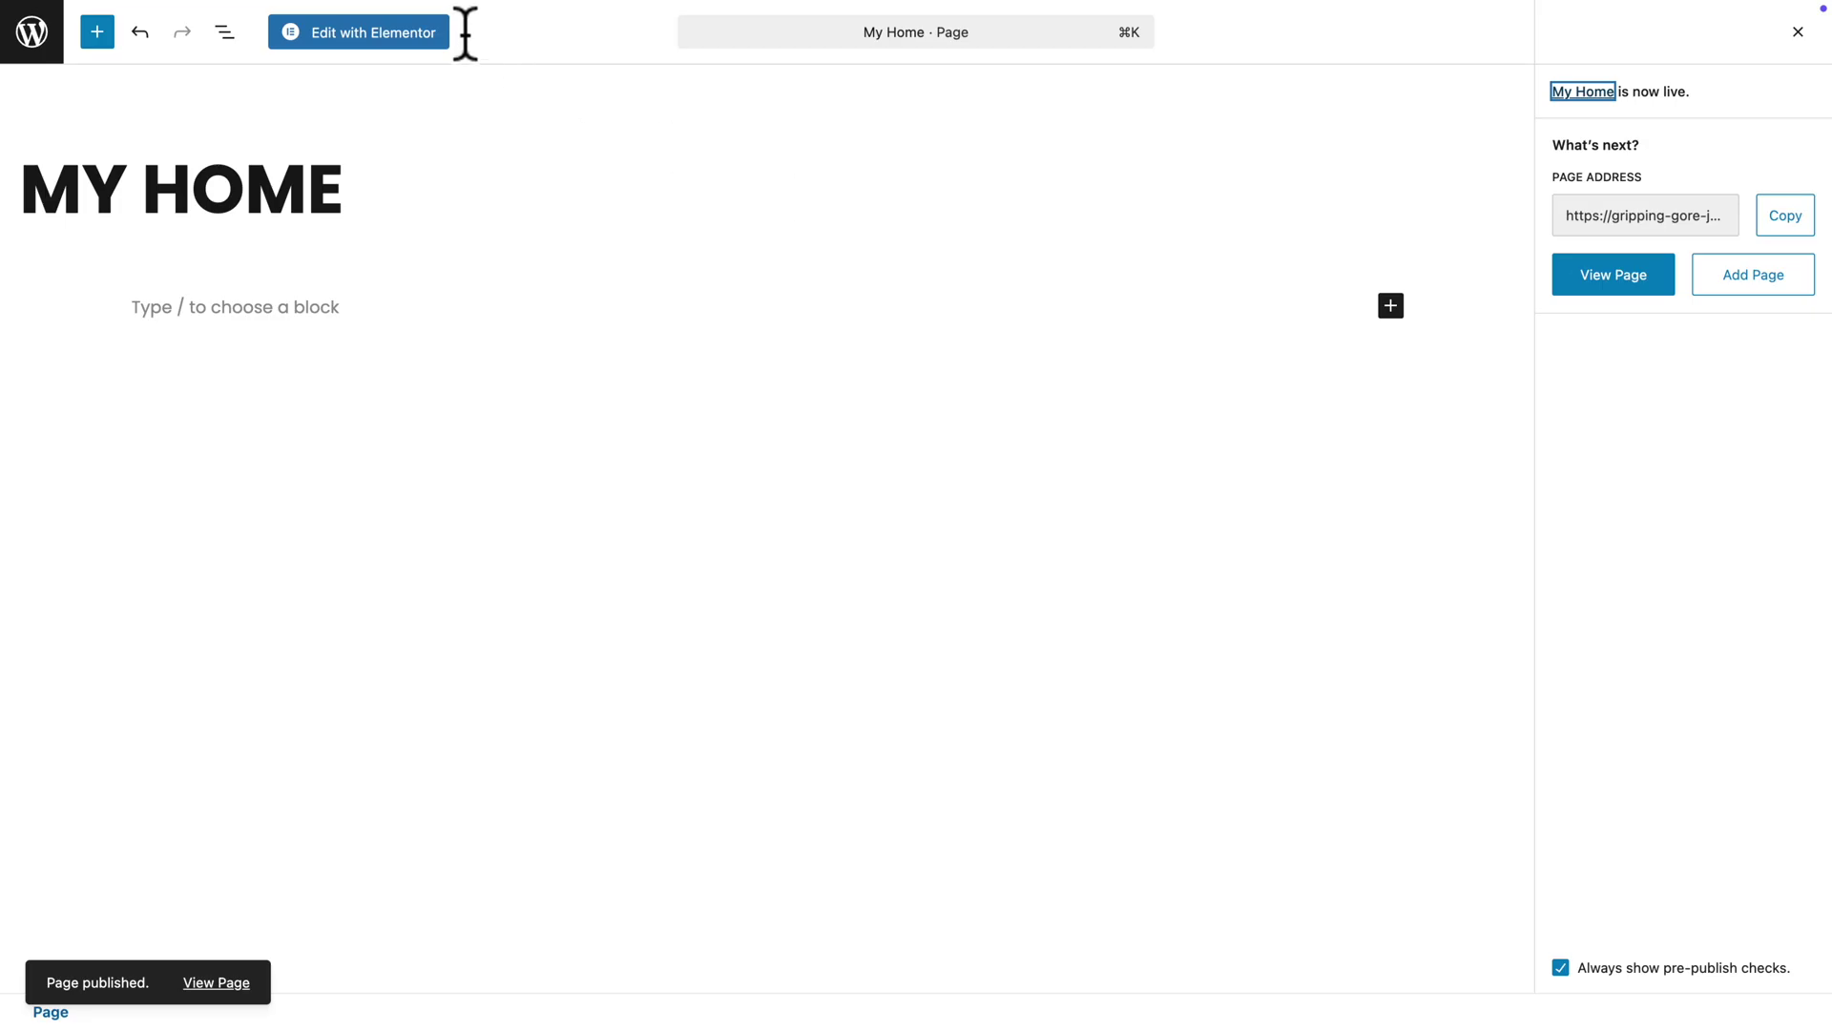
click(397, 38)
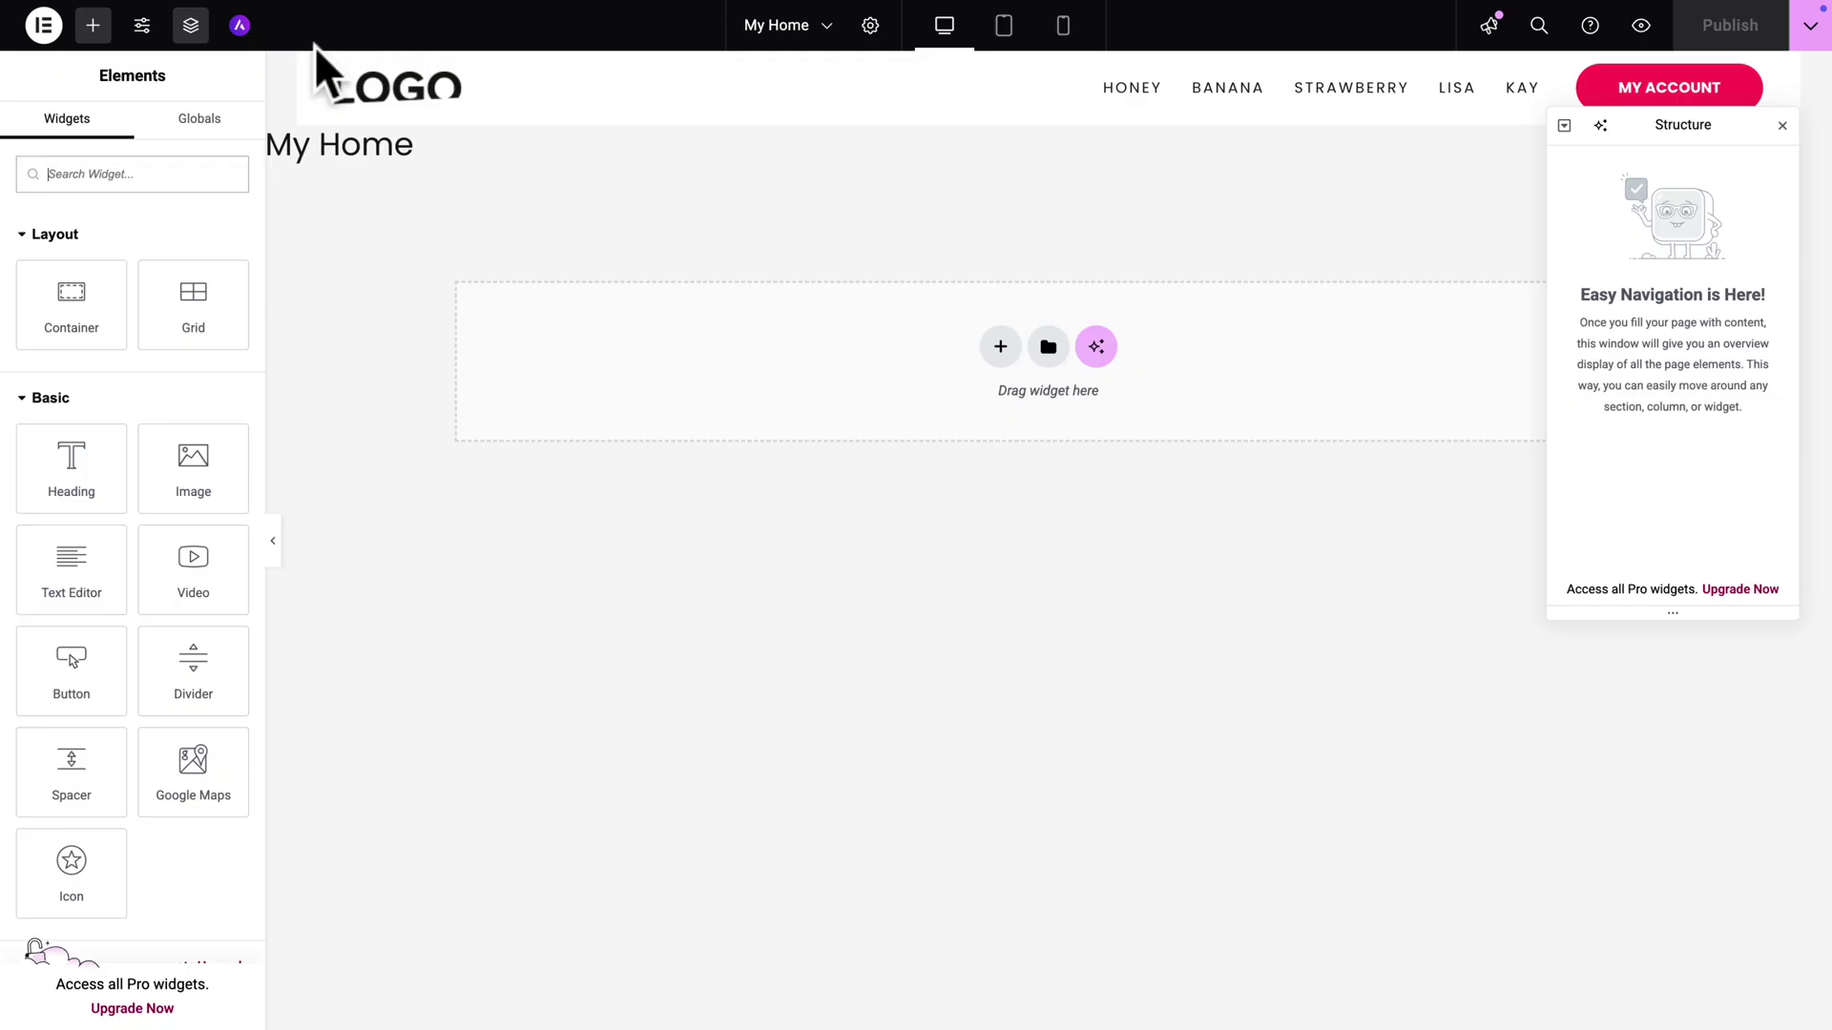
Hide the My Home page title in the Astra page settings
click(240, 25)
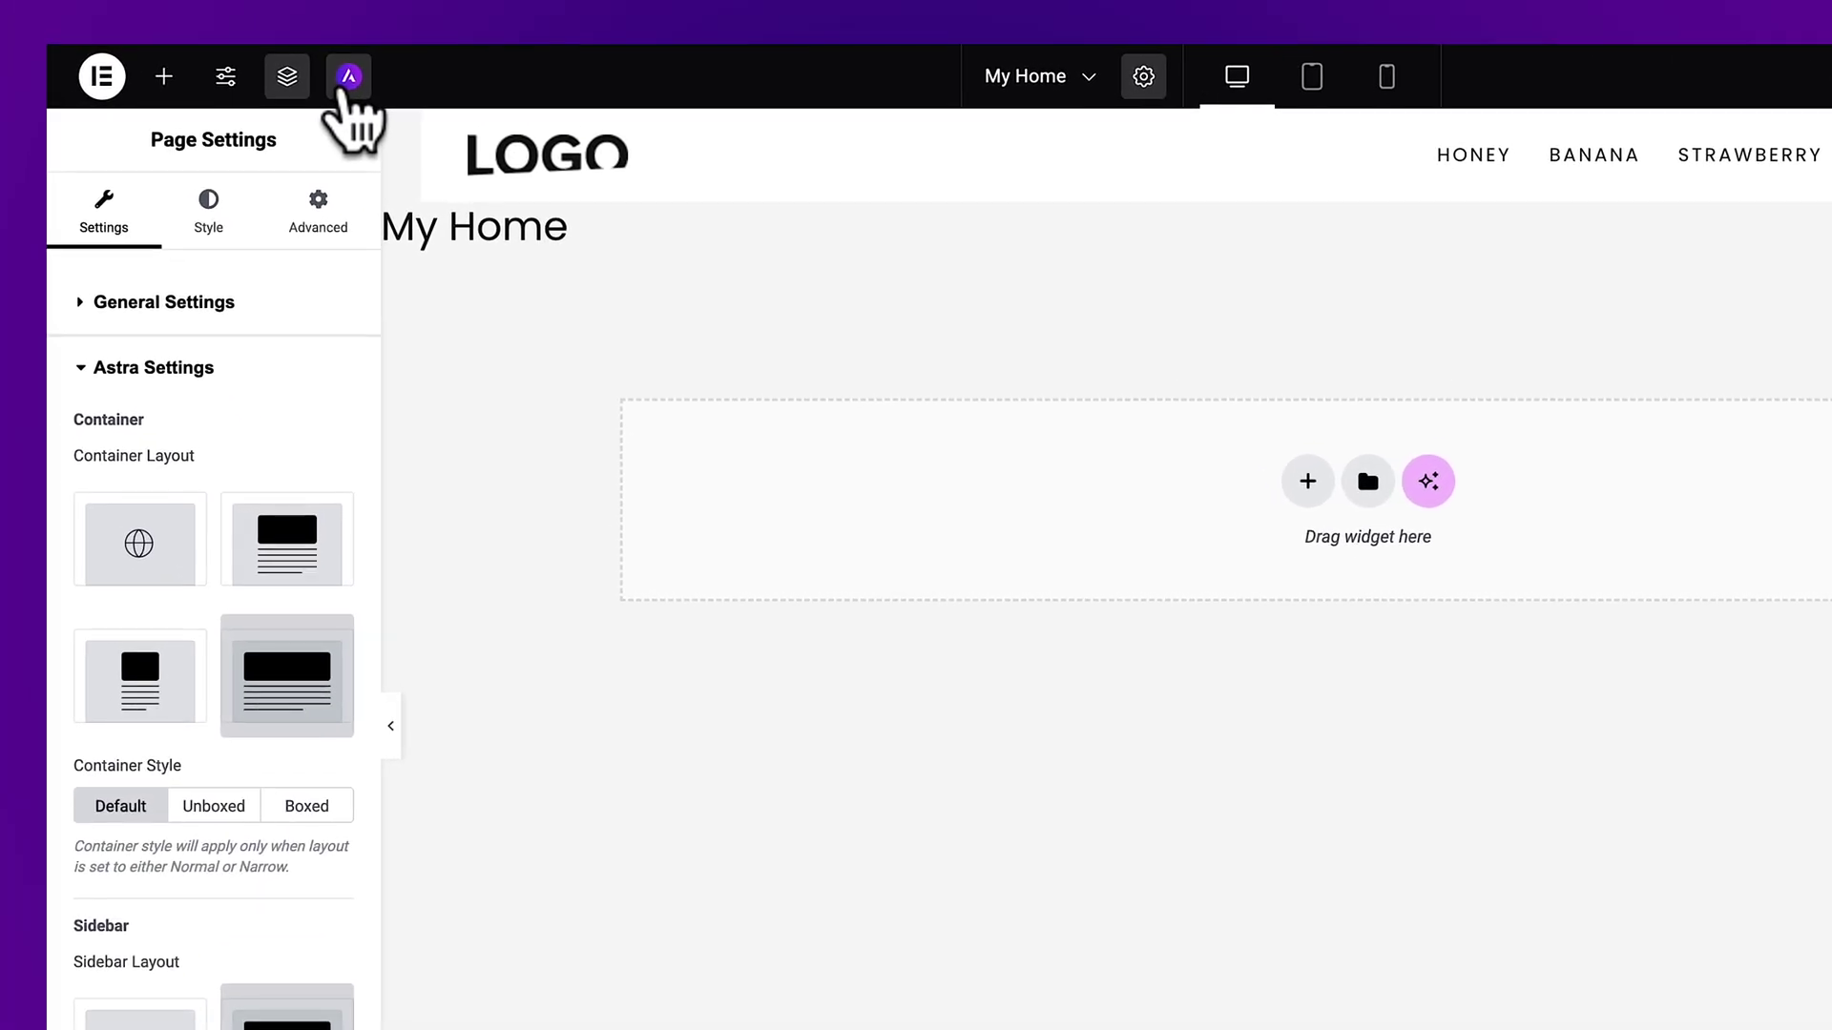
click(190, 298)
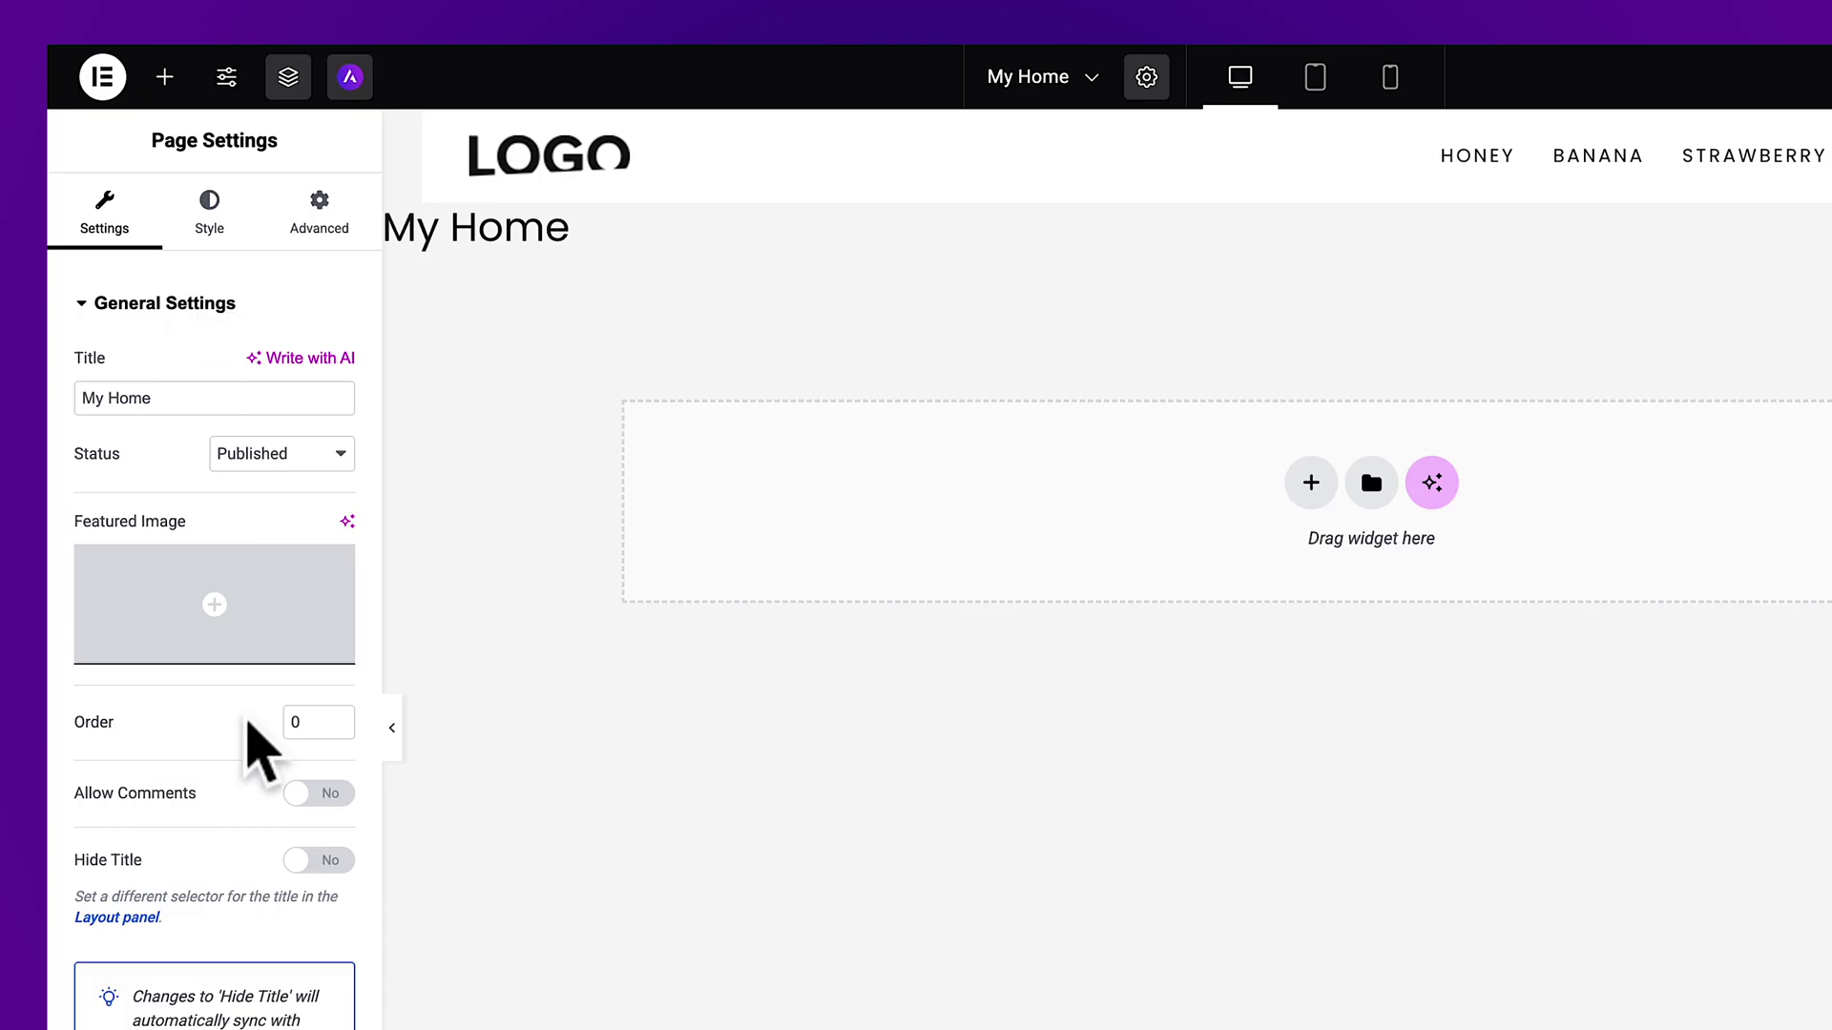
click(314, 861)
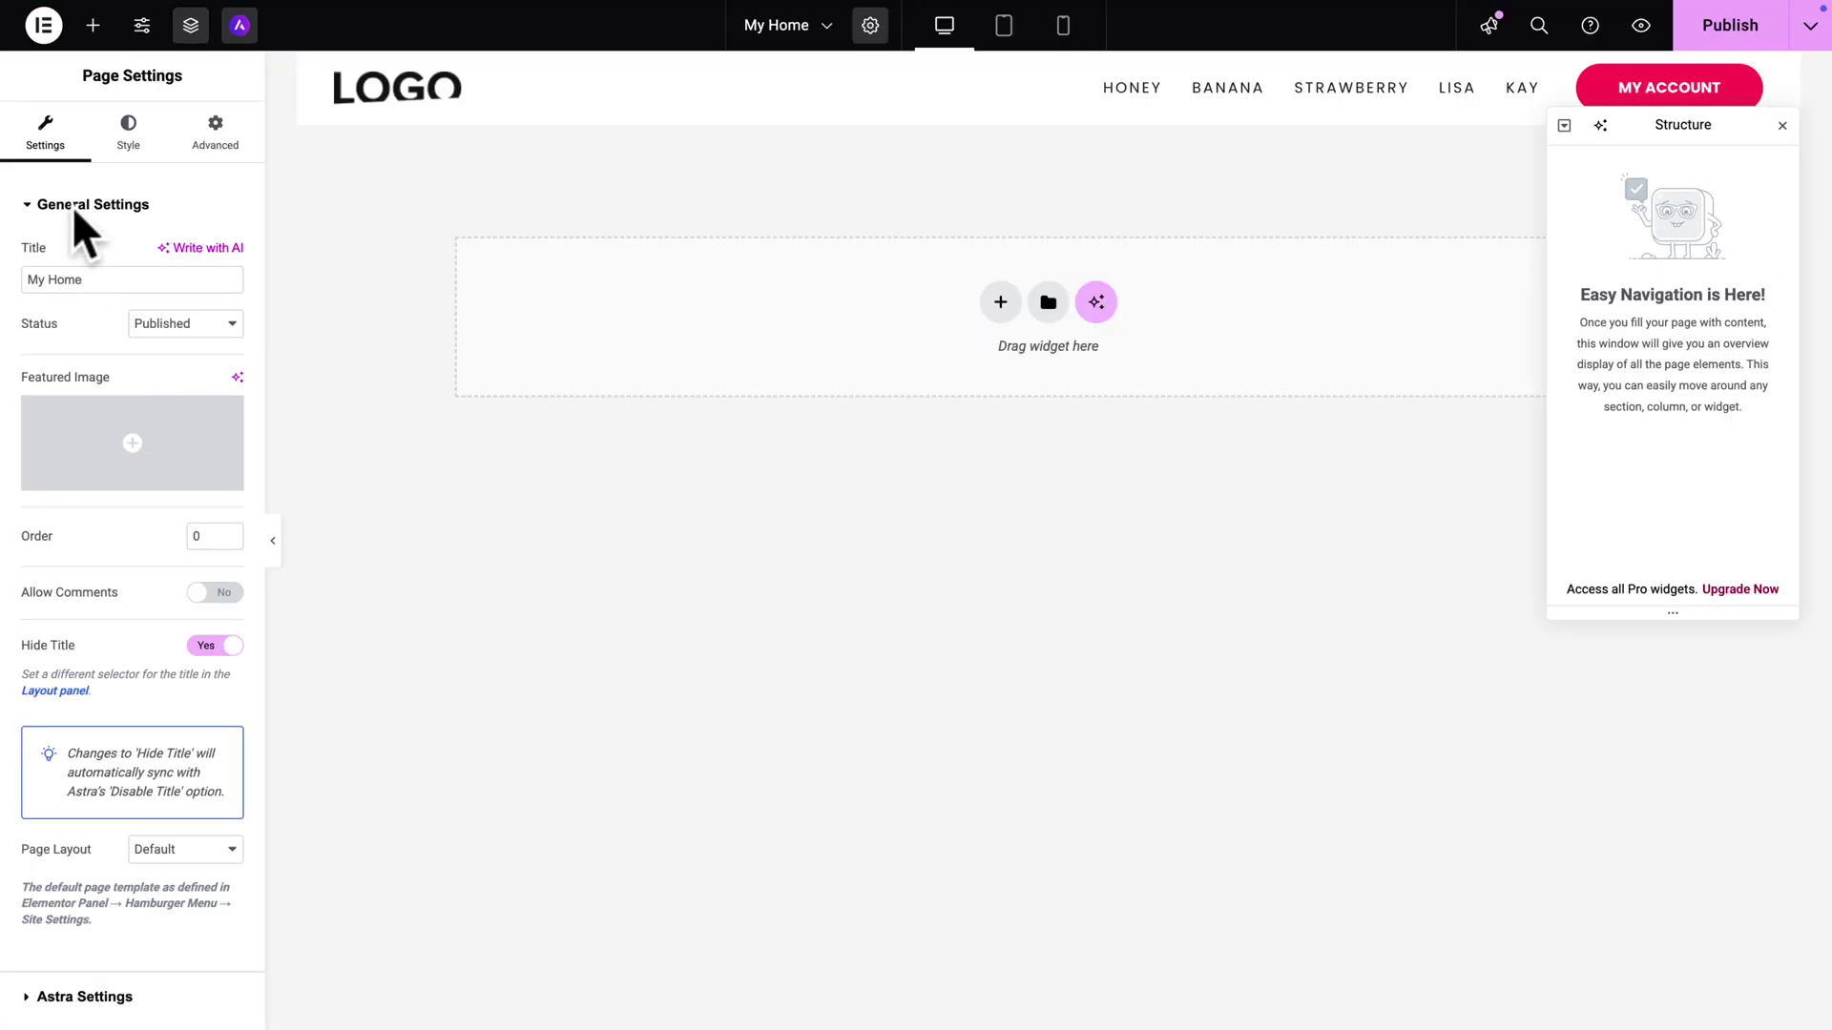
click(140, 303)
Enable Astra's transparent header and refresh the editor preview
click(63, 257)
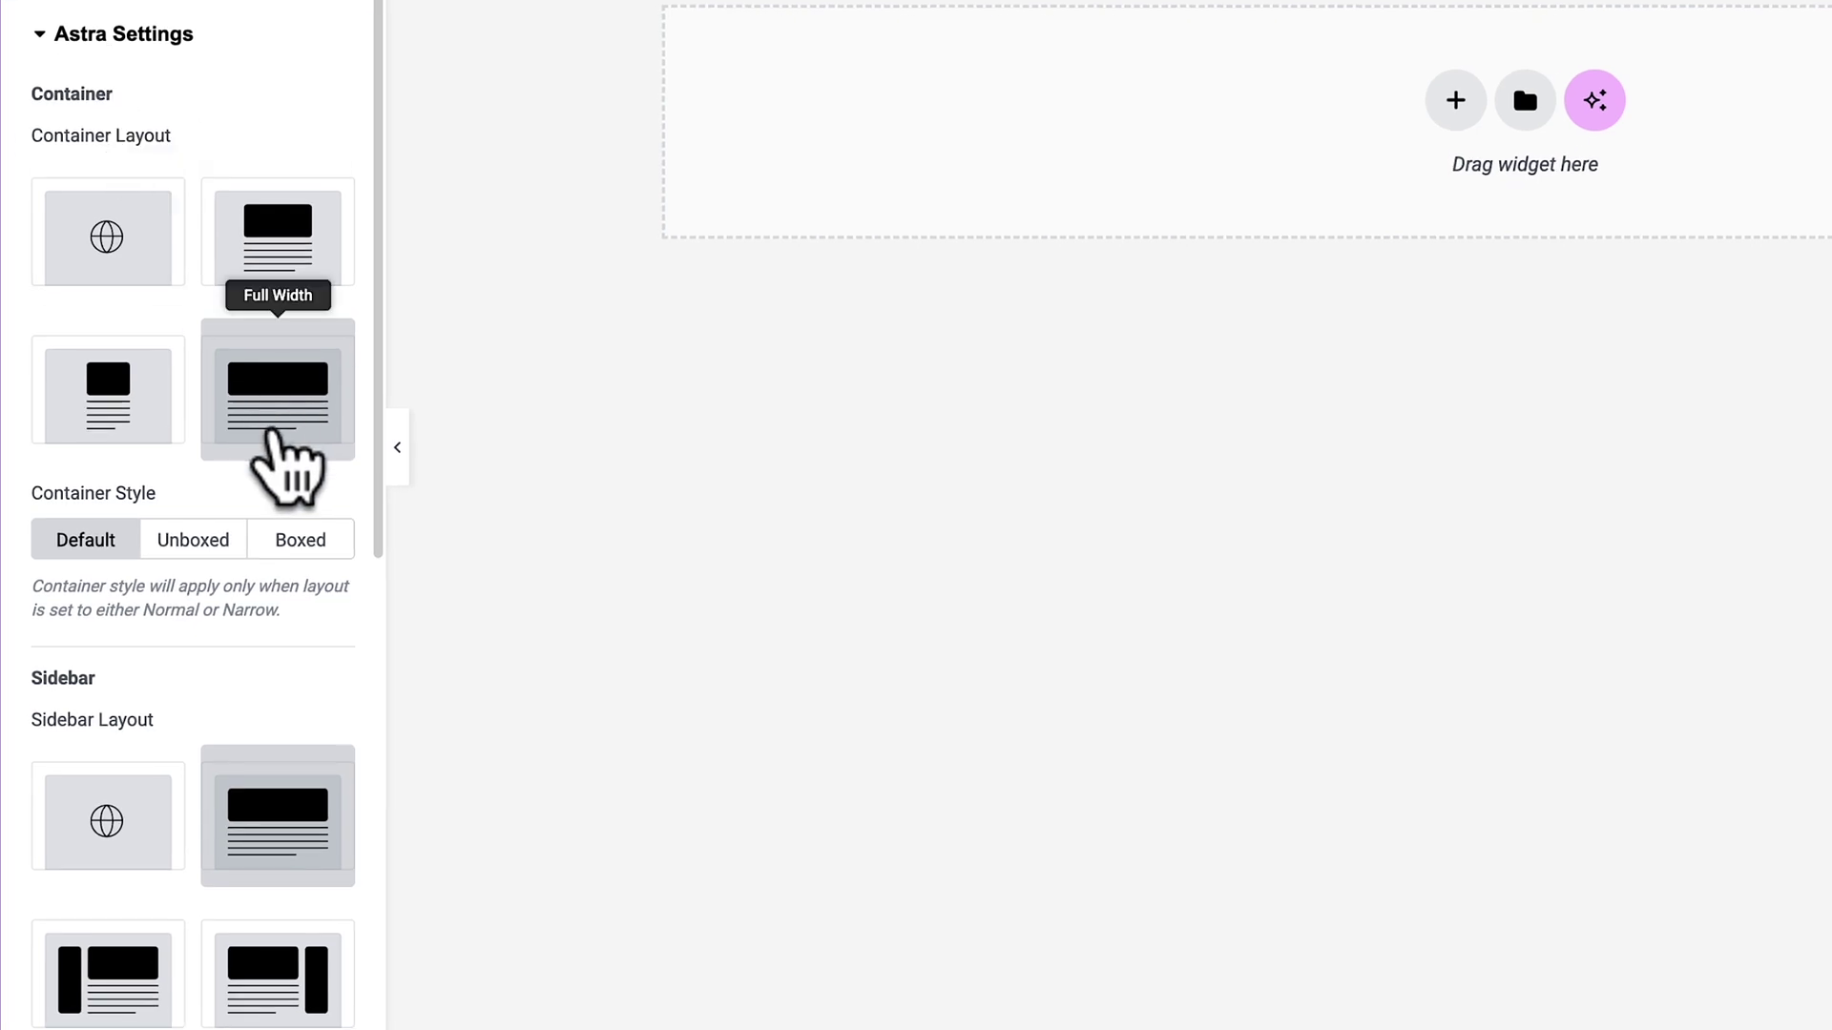
scroll(287, 467, down, 10)
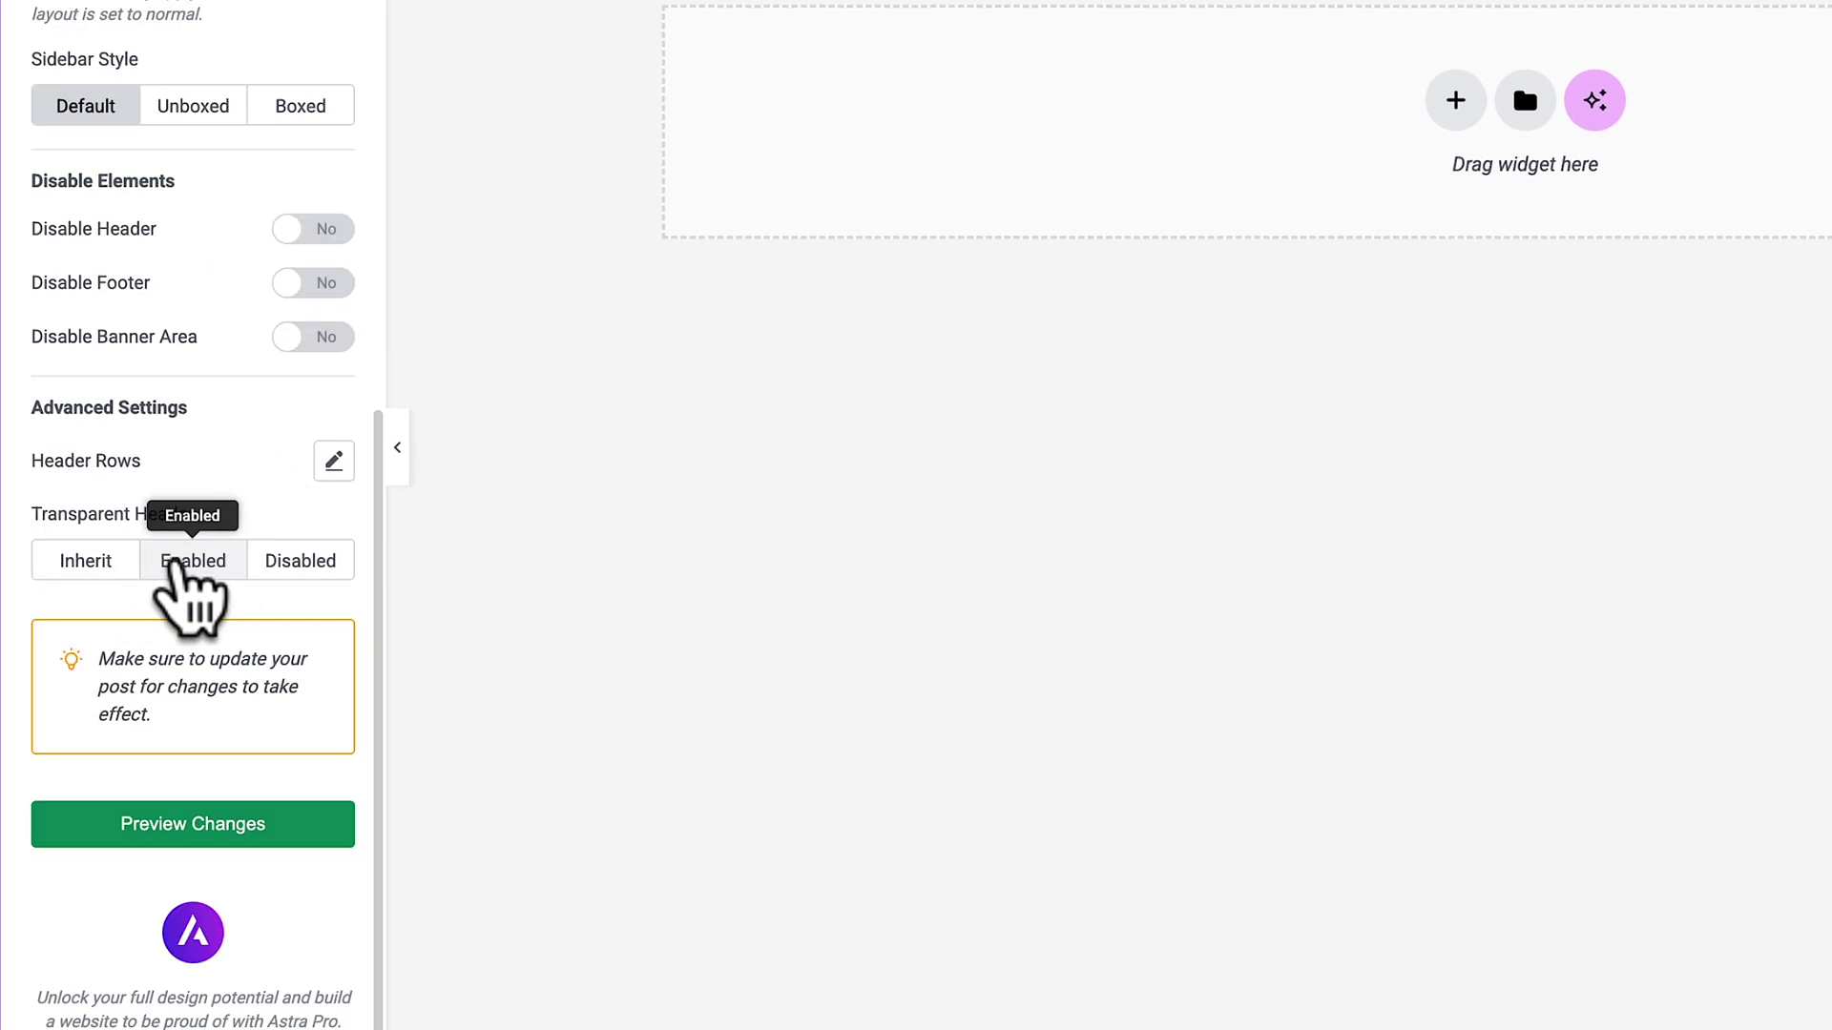
click(181, 561)
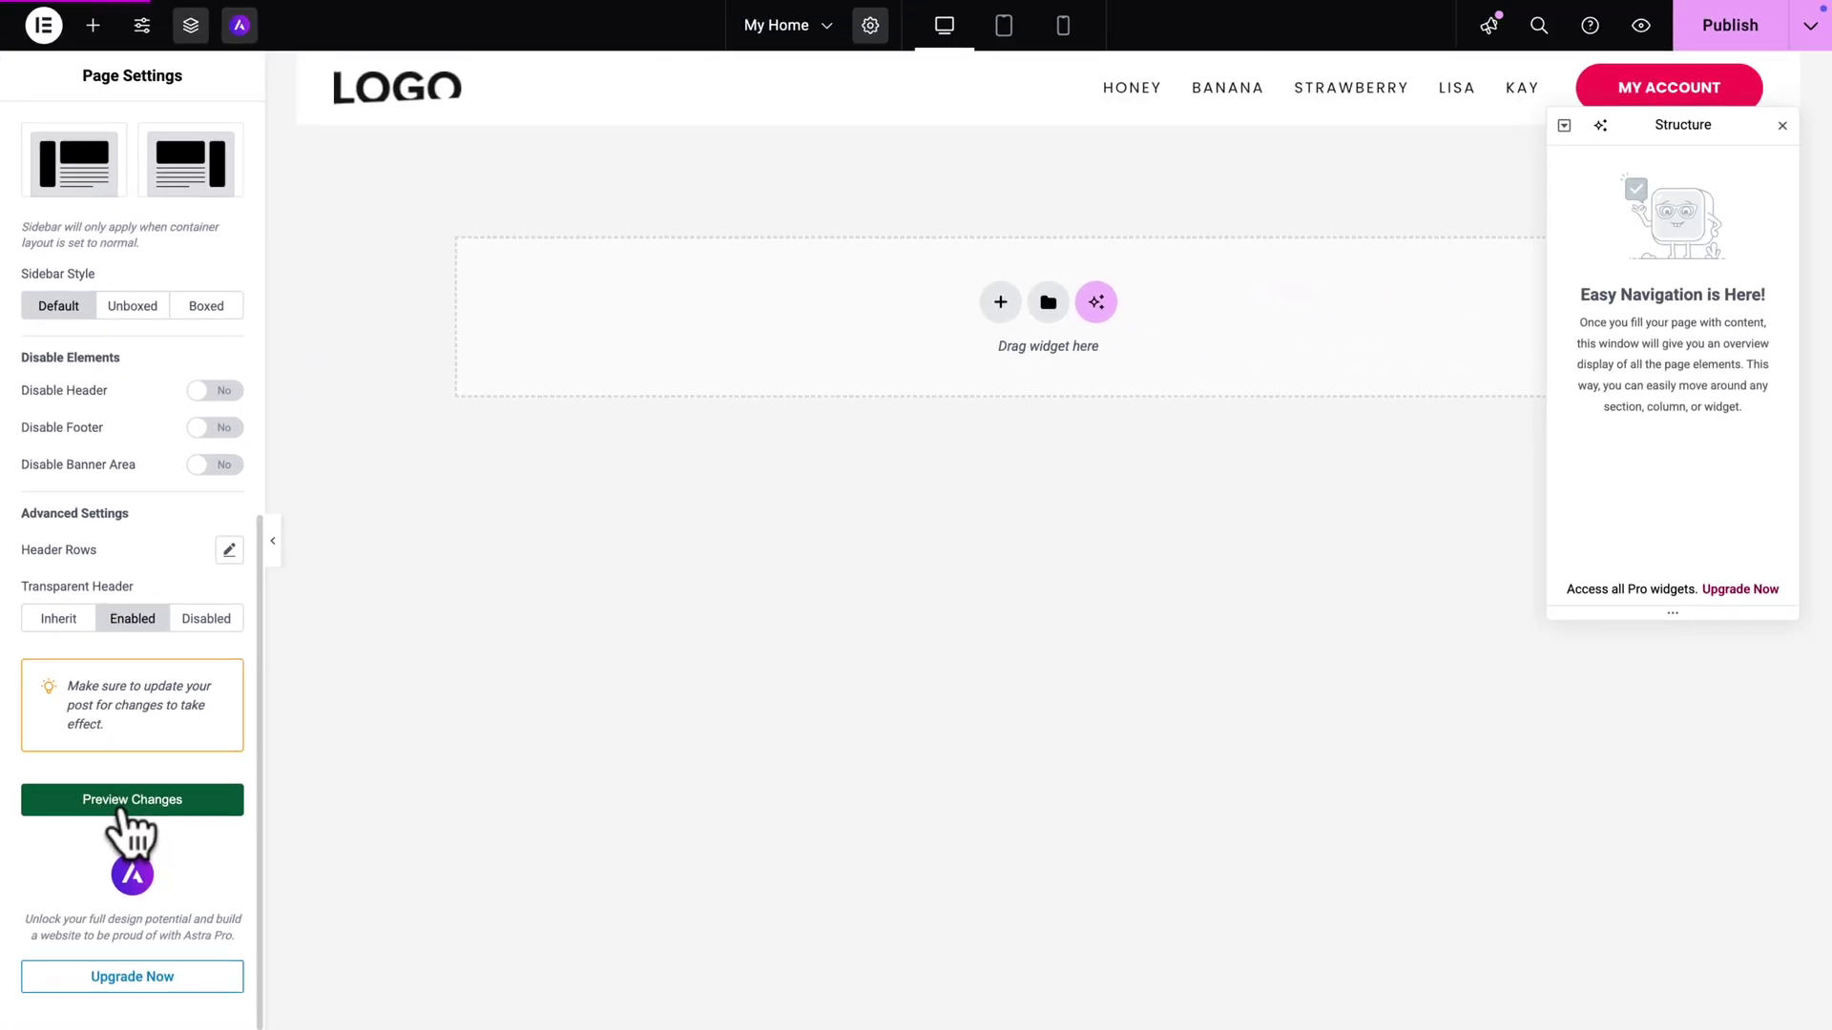
click(122, 807)
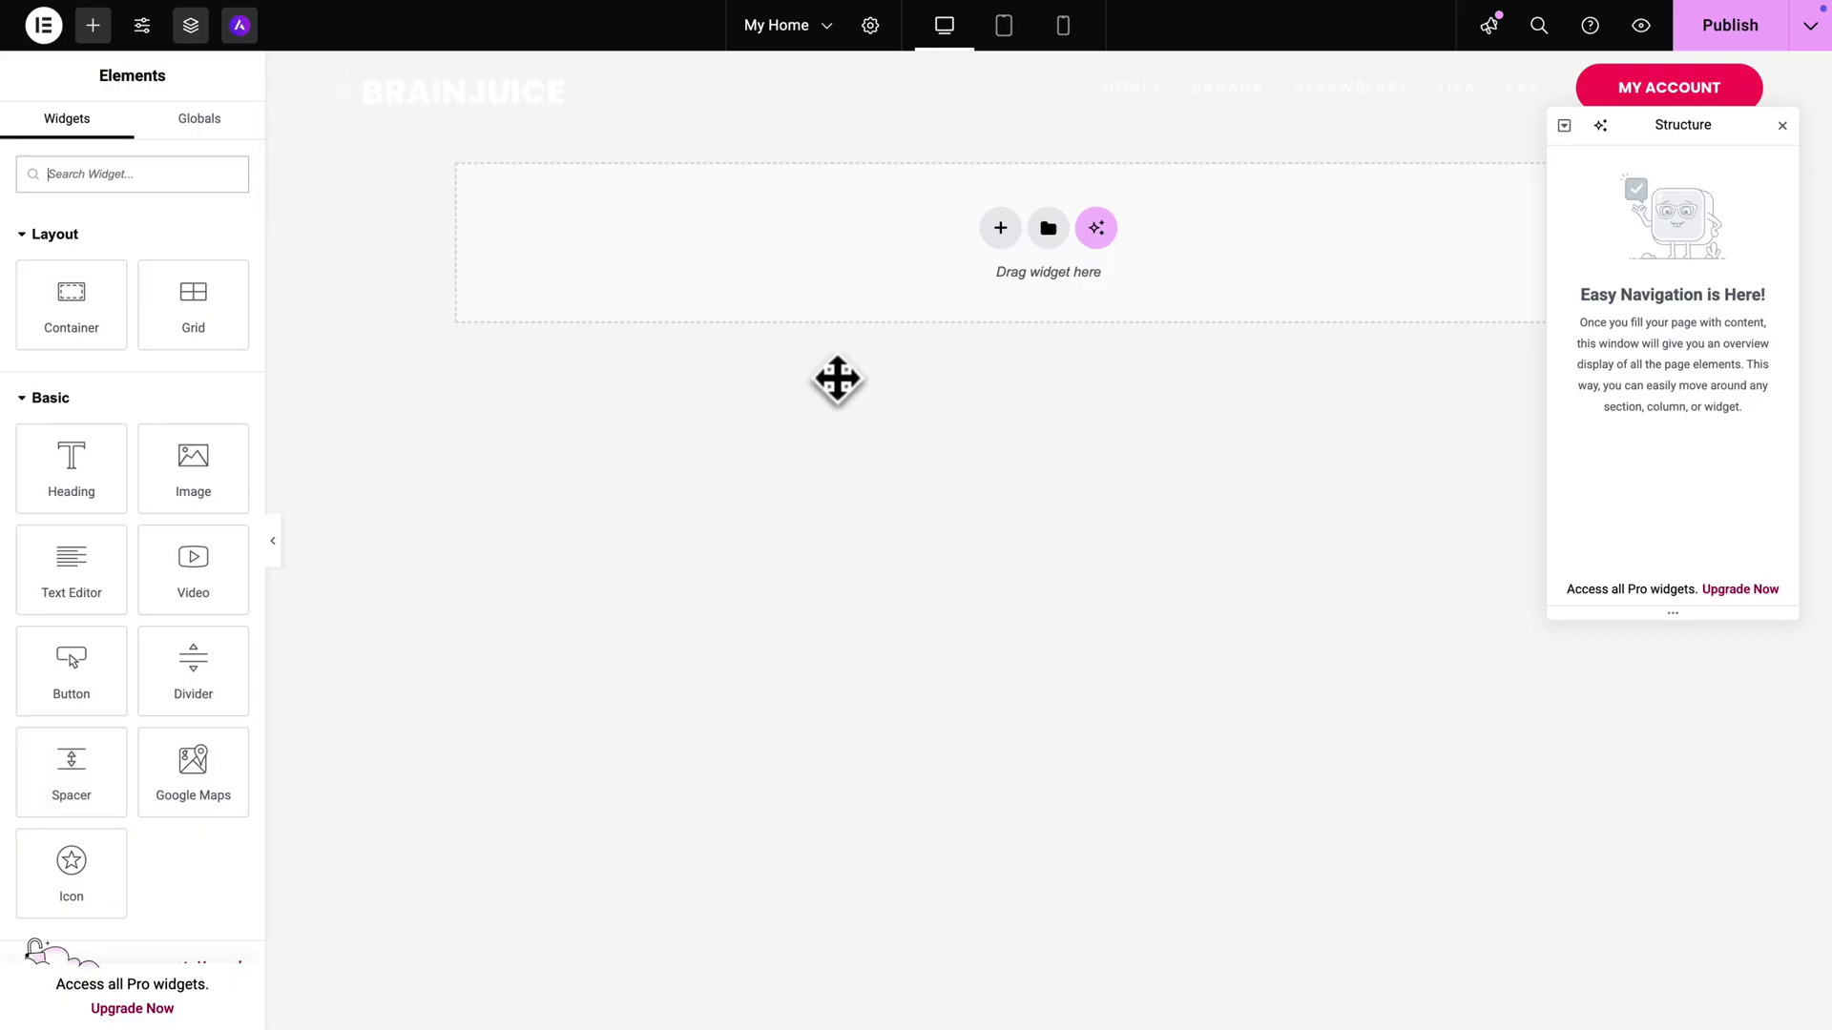
Add a two-column flexbox container with full-width content
click(1000, 229)
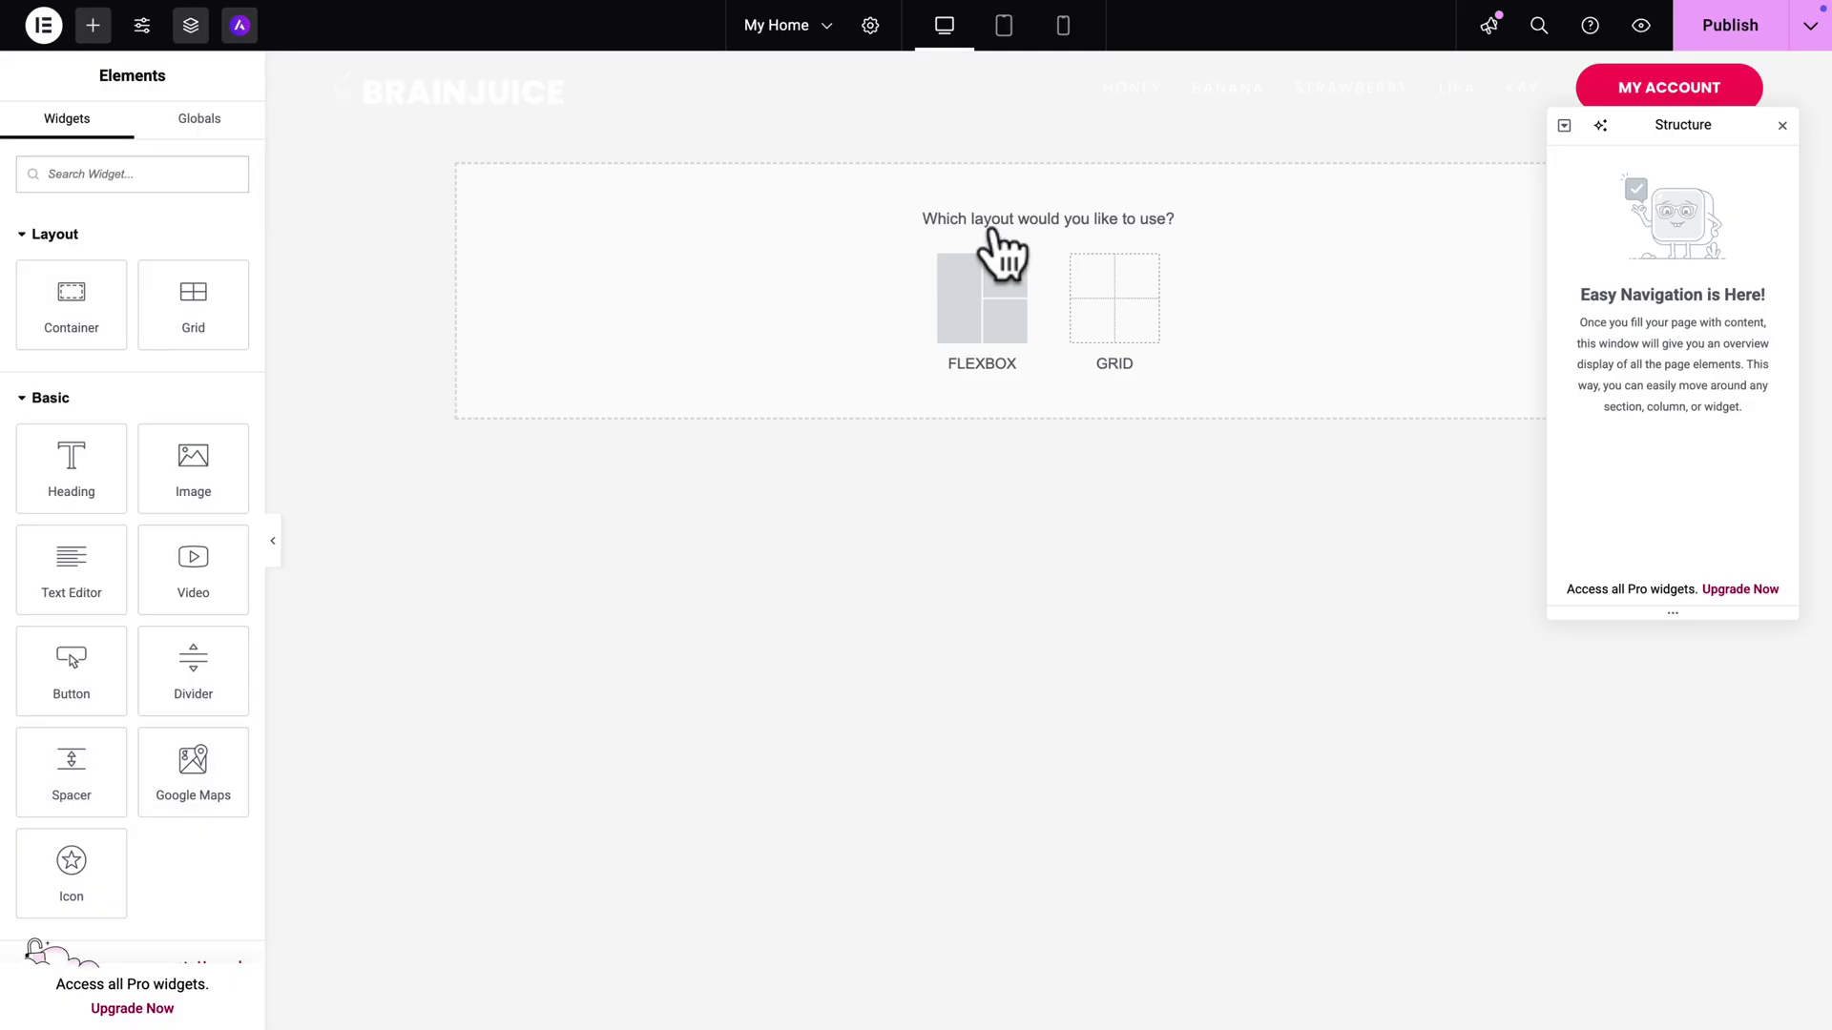
click(965, 291)
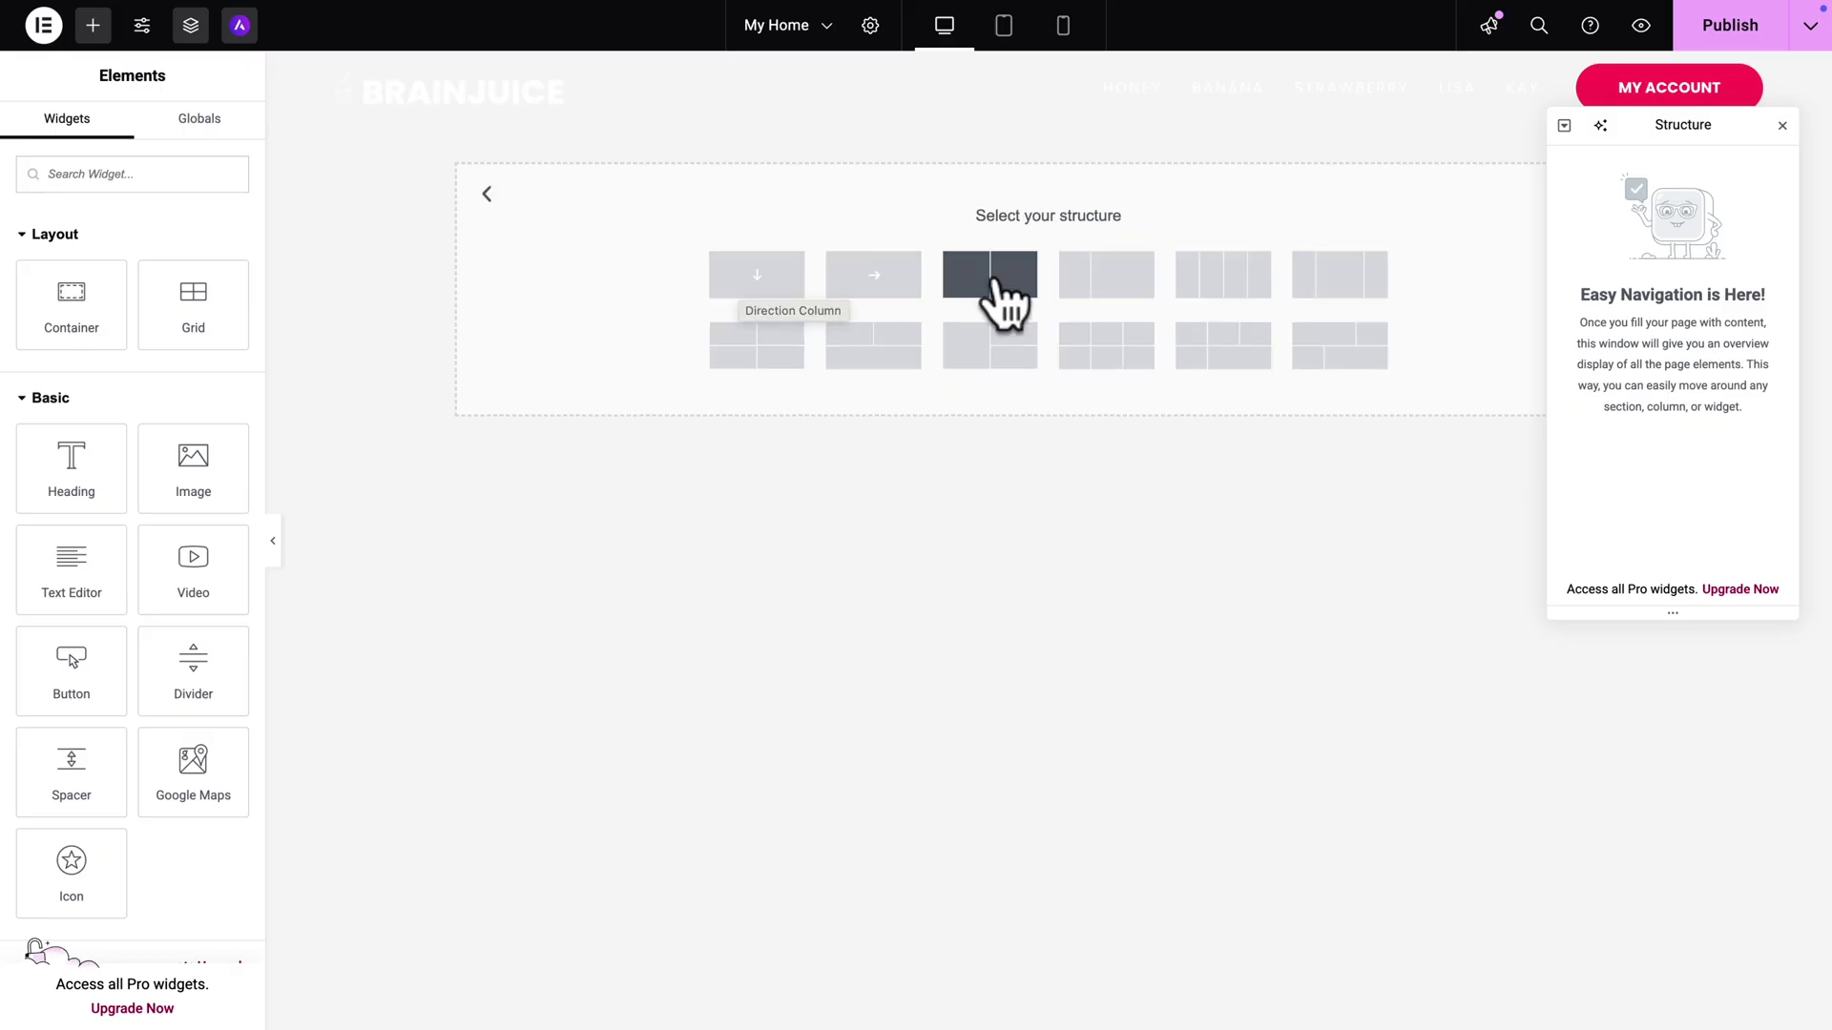
click(1004, 303)
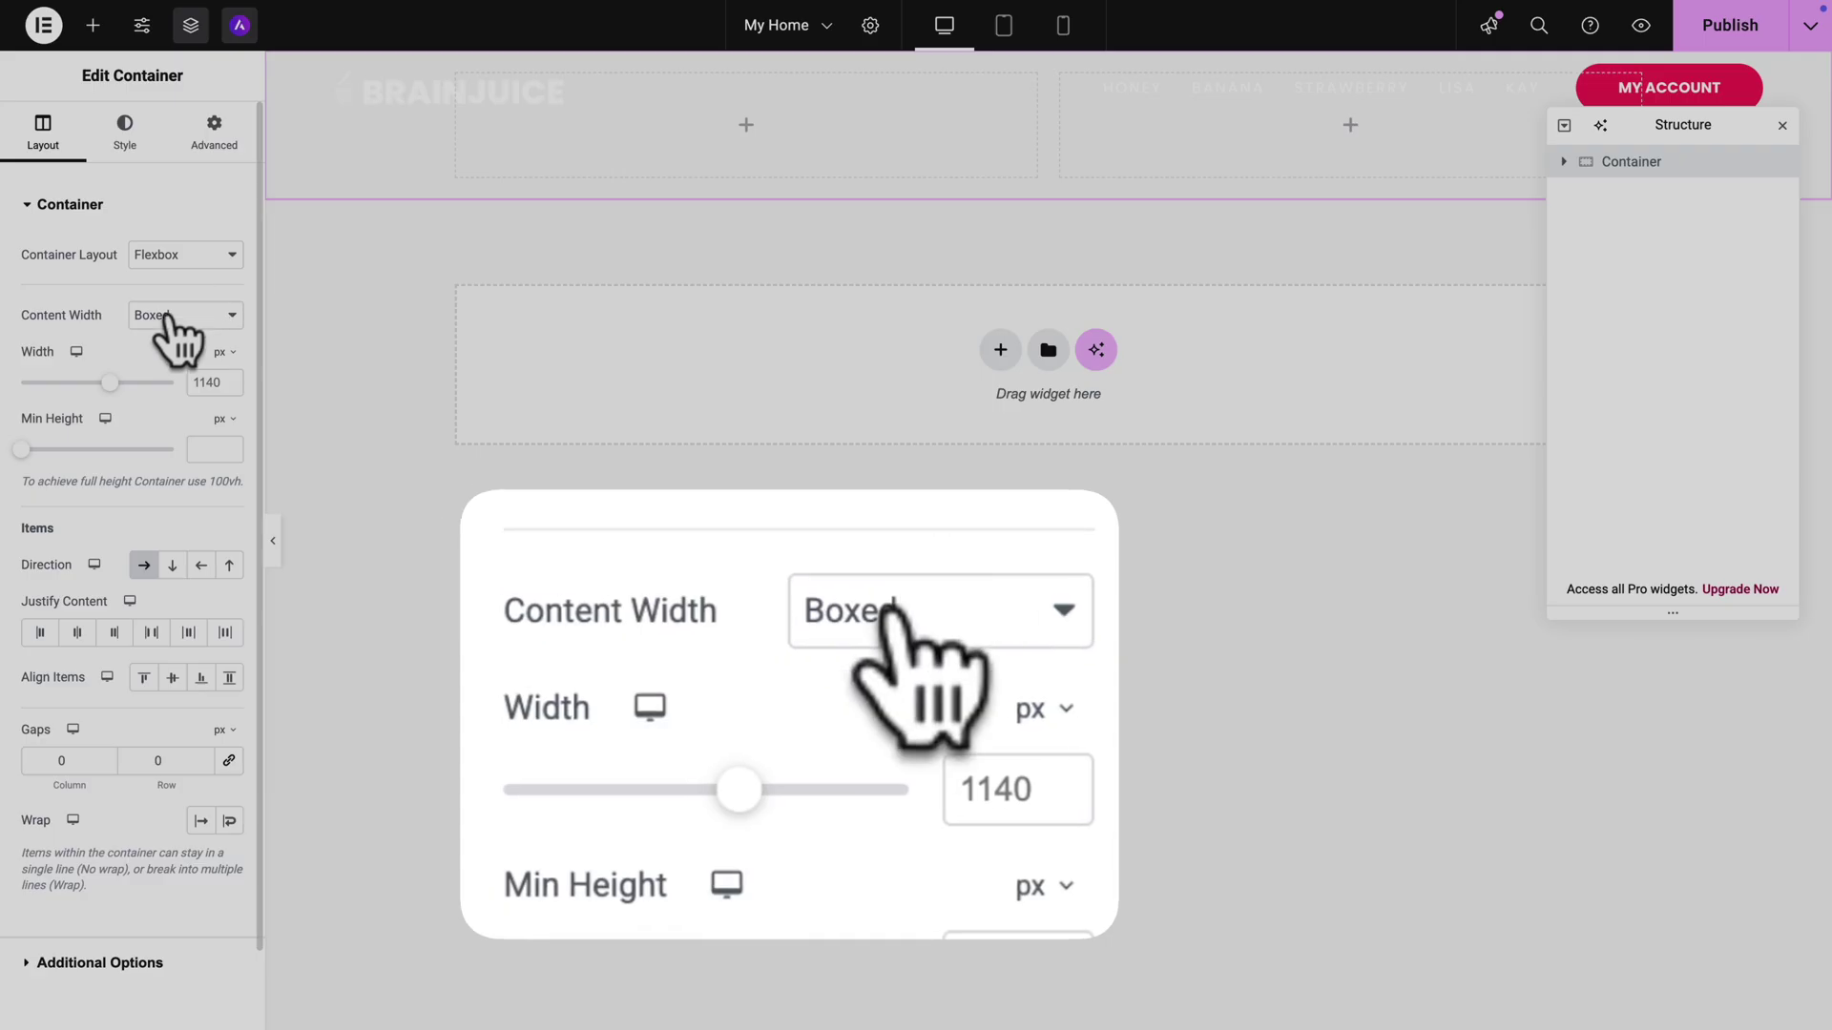
click(170, 316)
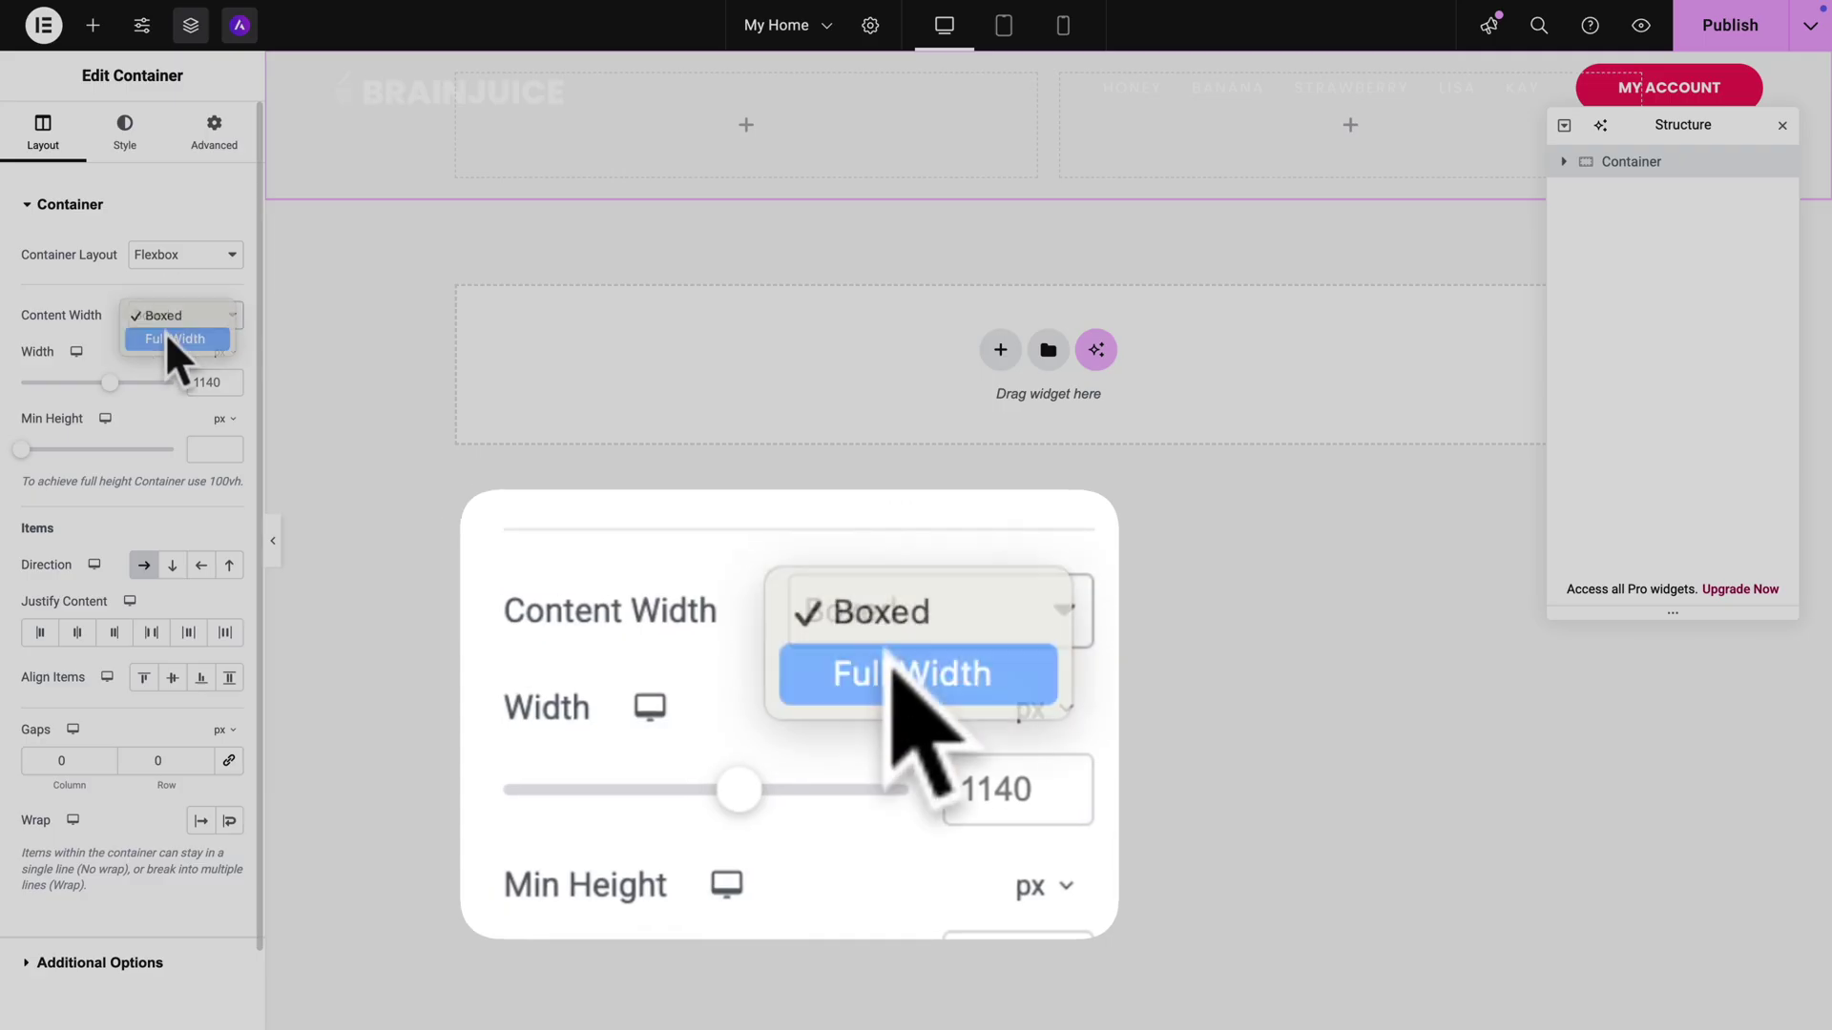
click(168, 337)
Size the container to 100 vw width and 100 vh min height with a video background
click(221, 350)
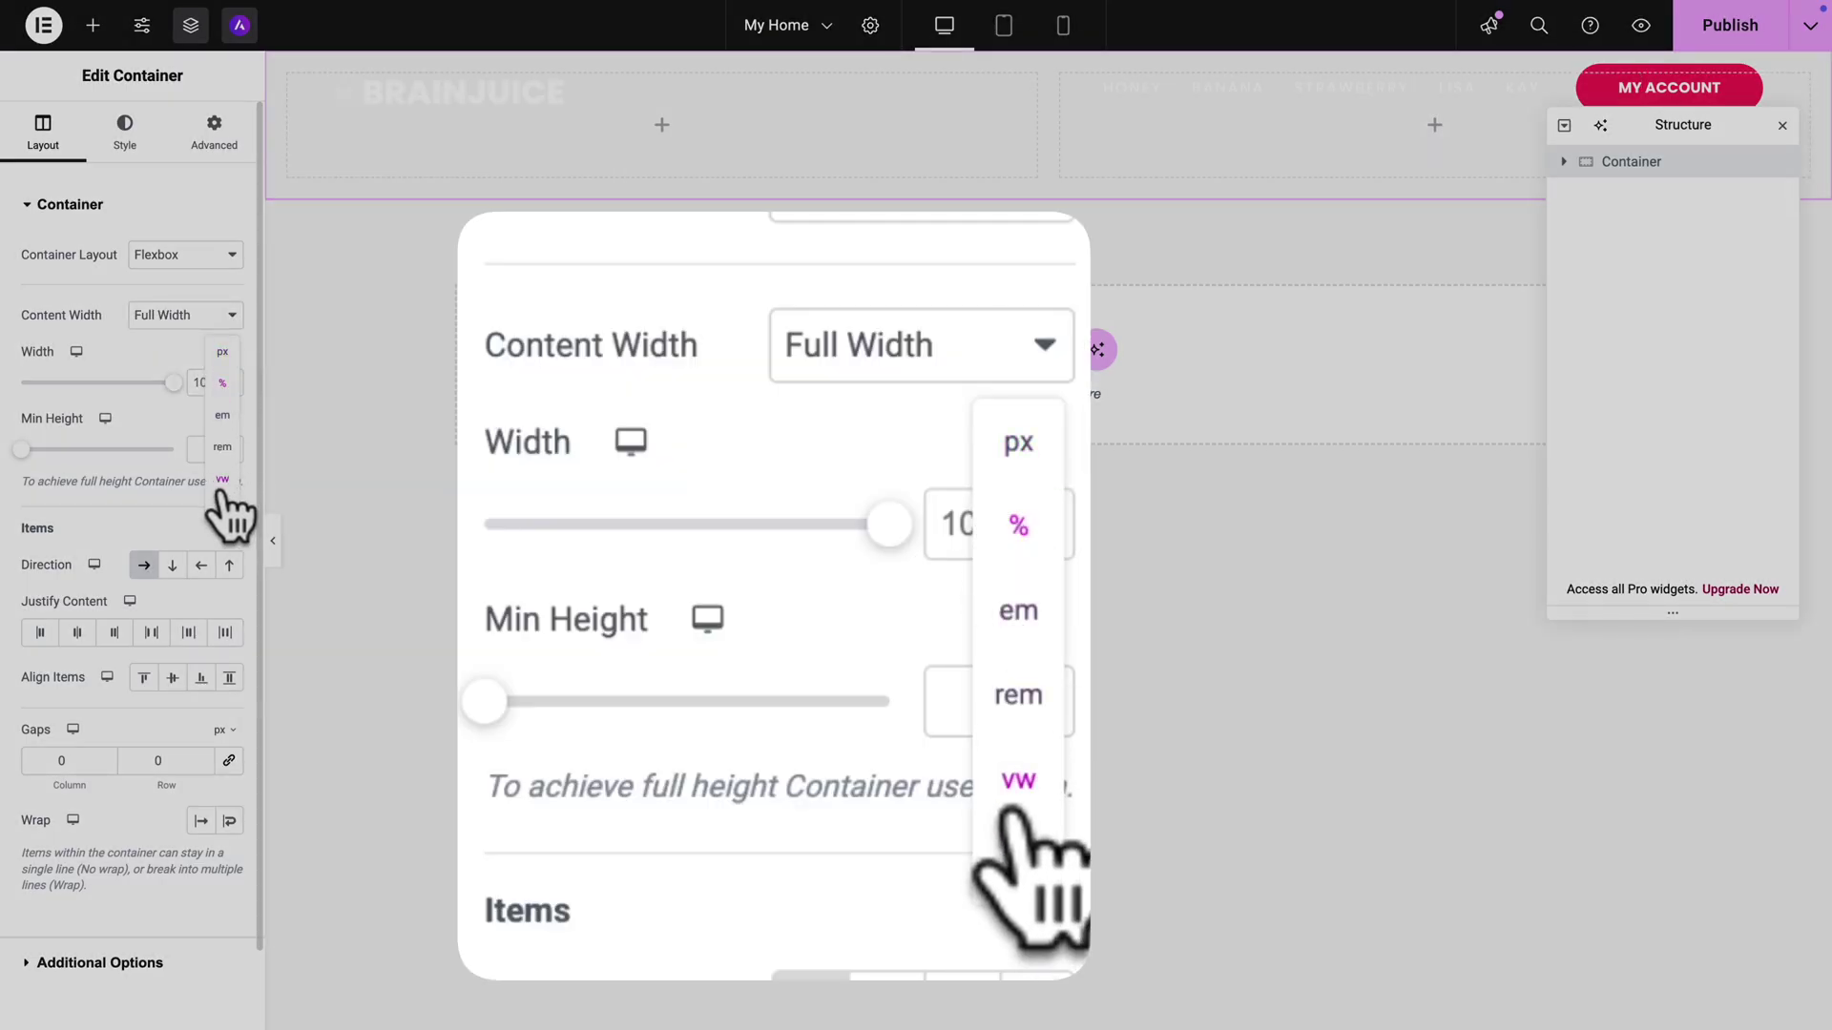
click(219, 479)
click(204, 379)
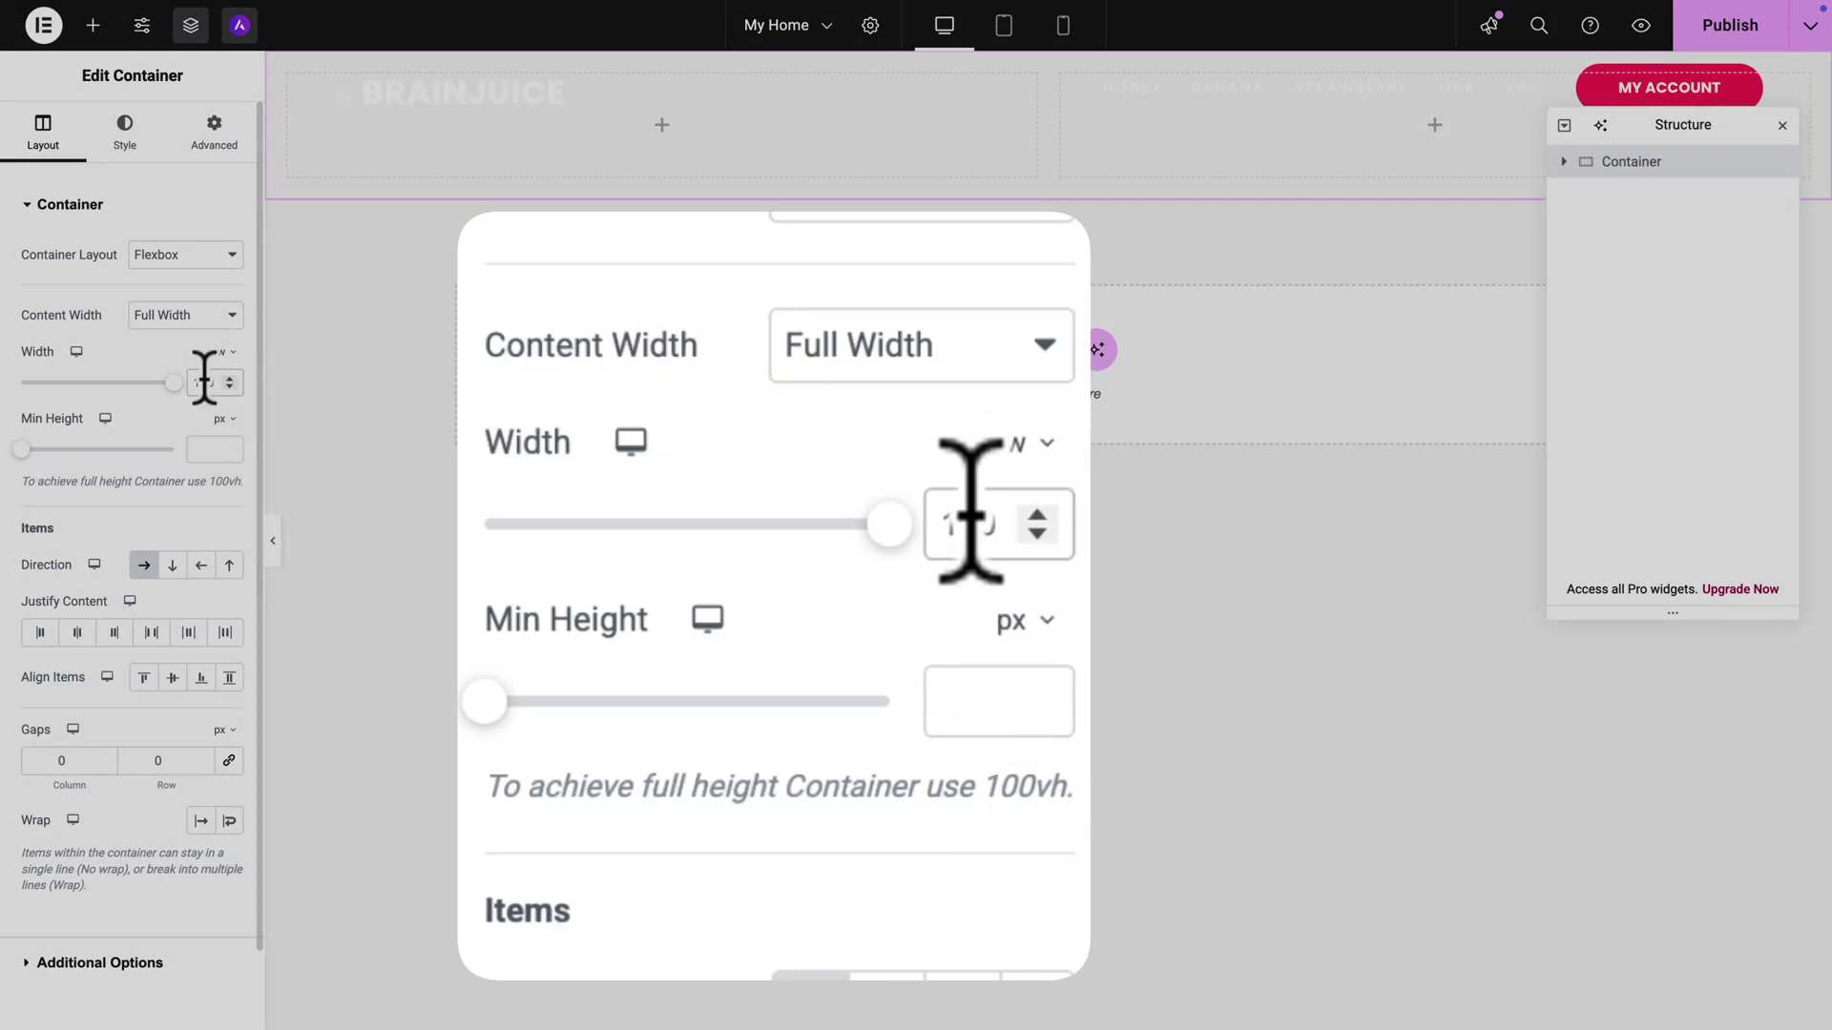
key(BackSpace)
key(BackSpace)
key(BackSpace)
text(100)
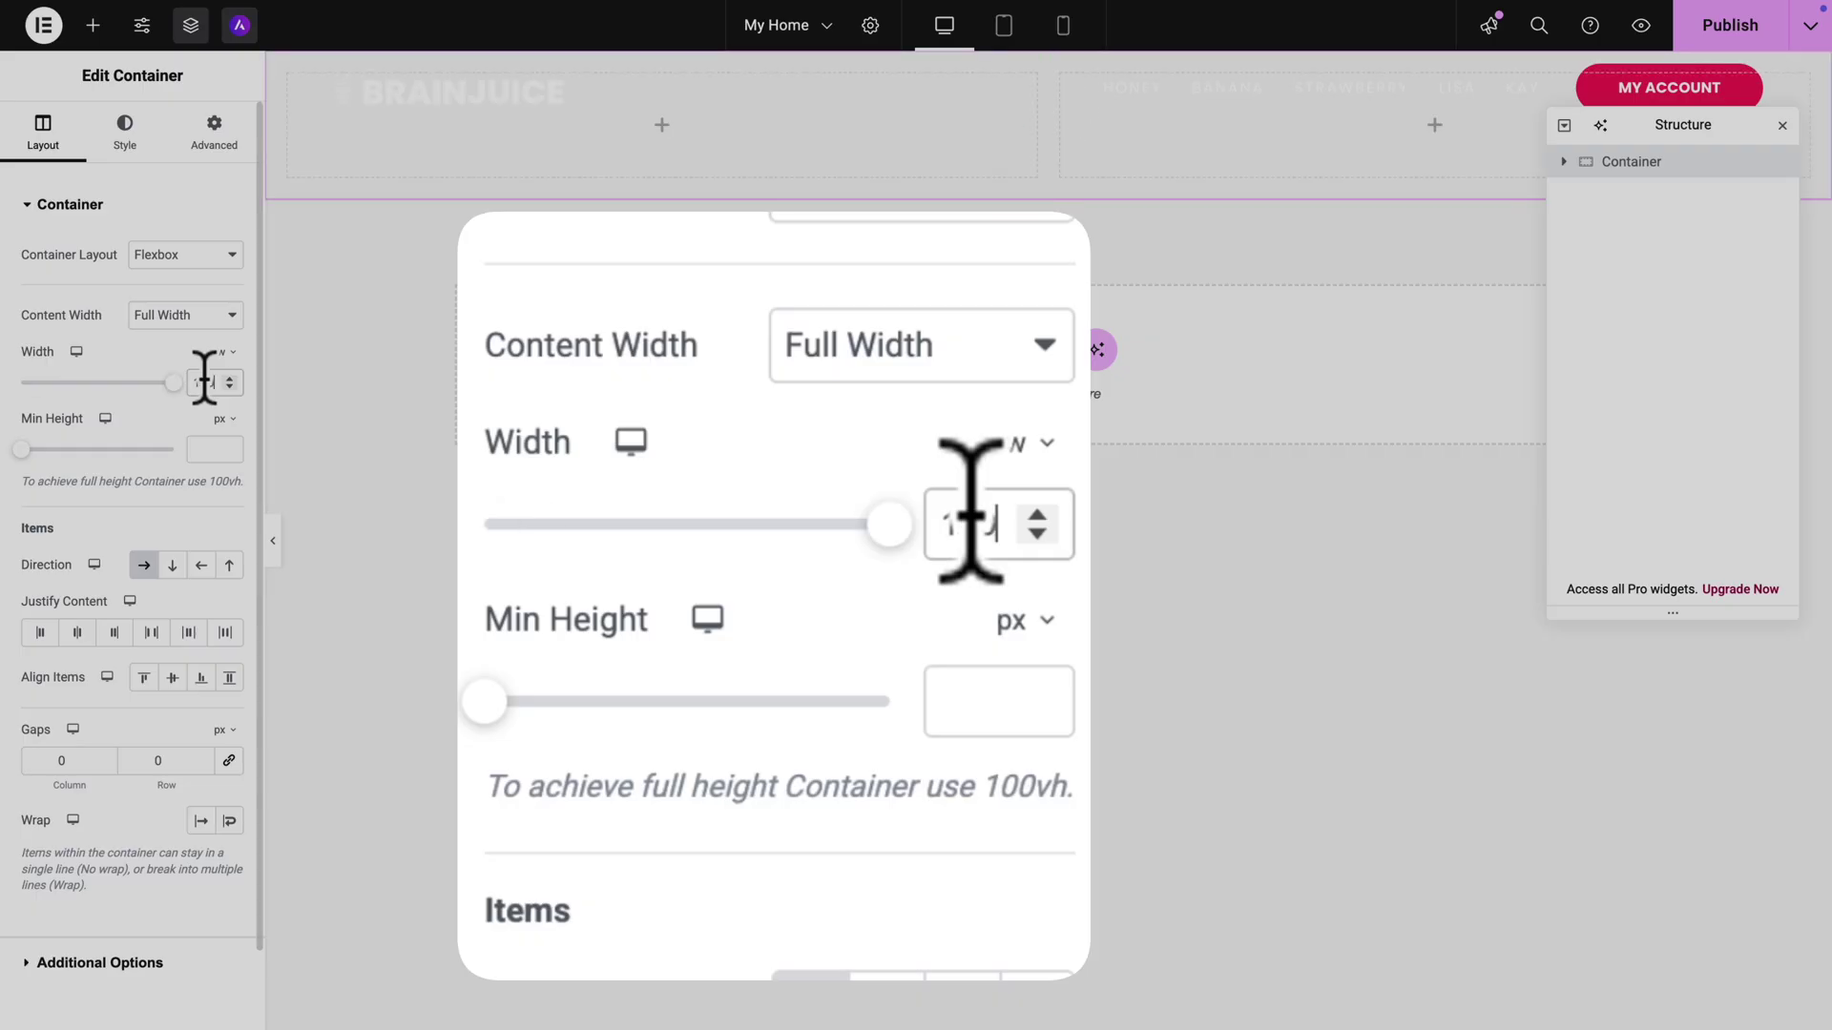
click(218, 418)
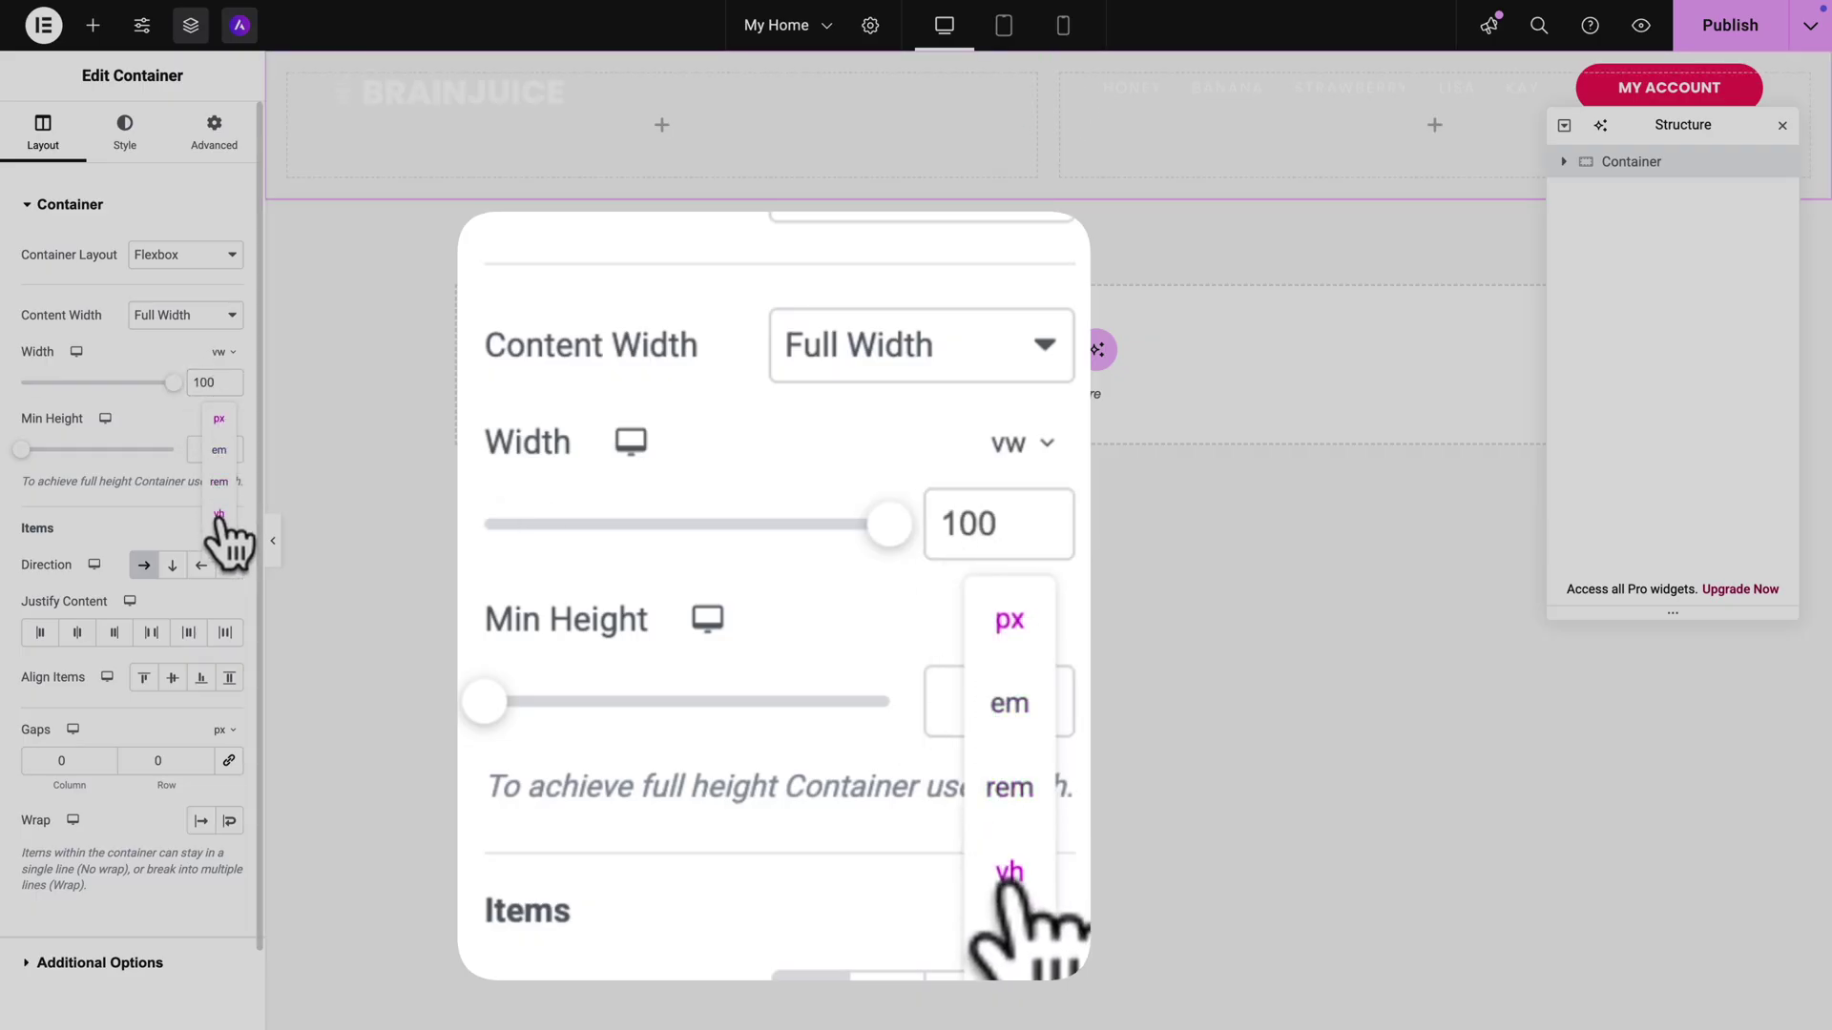
click(219, 515)
click(204, 449)
text(100)
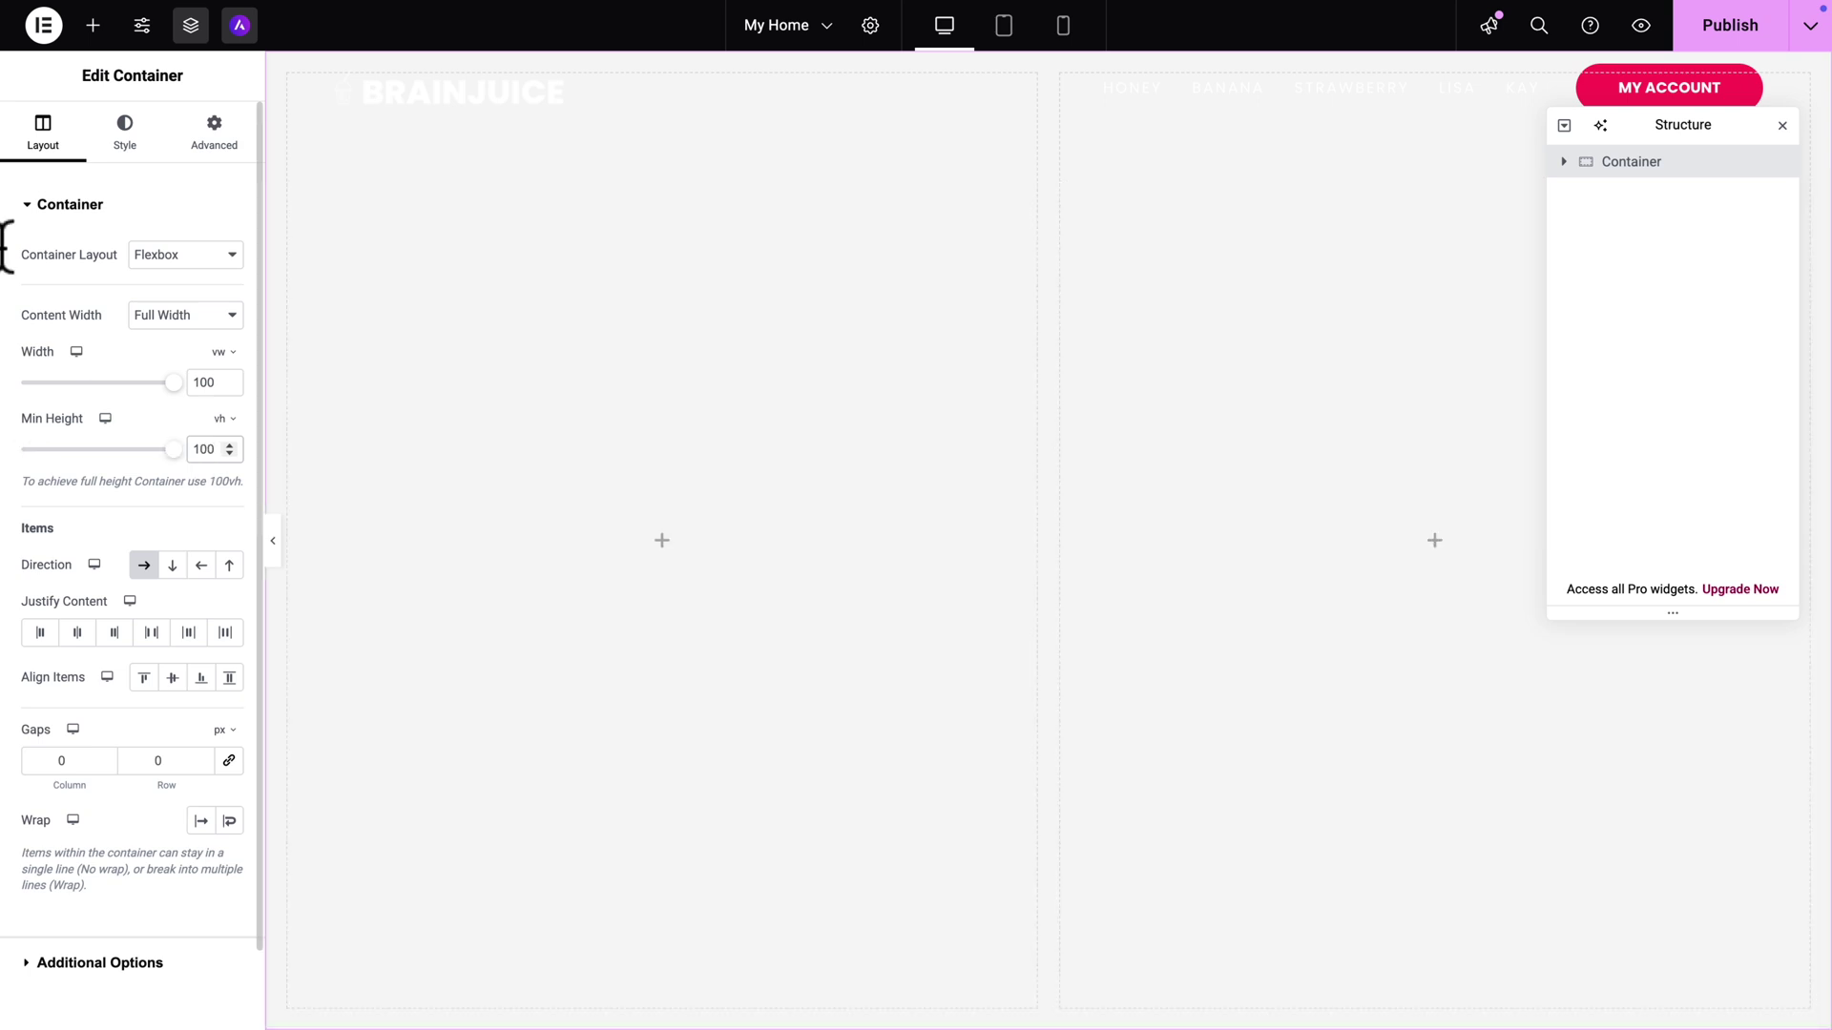
click(122, 153)
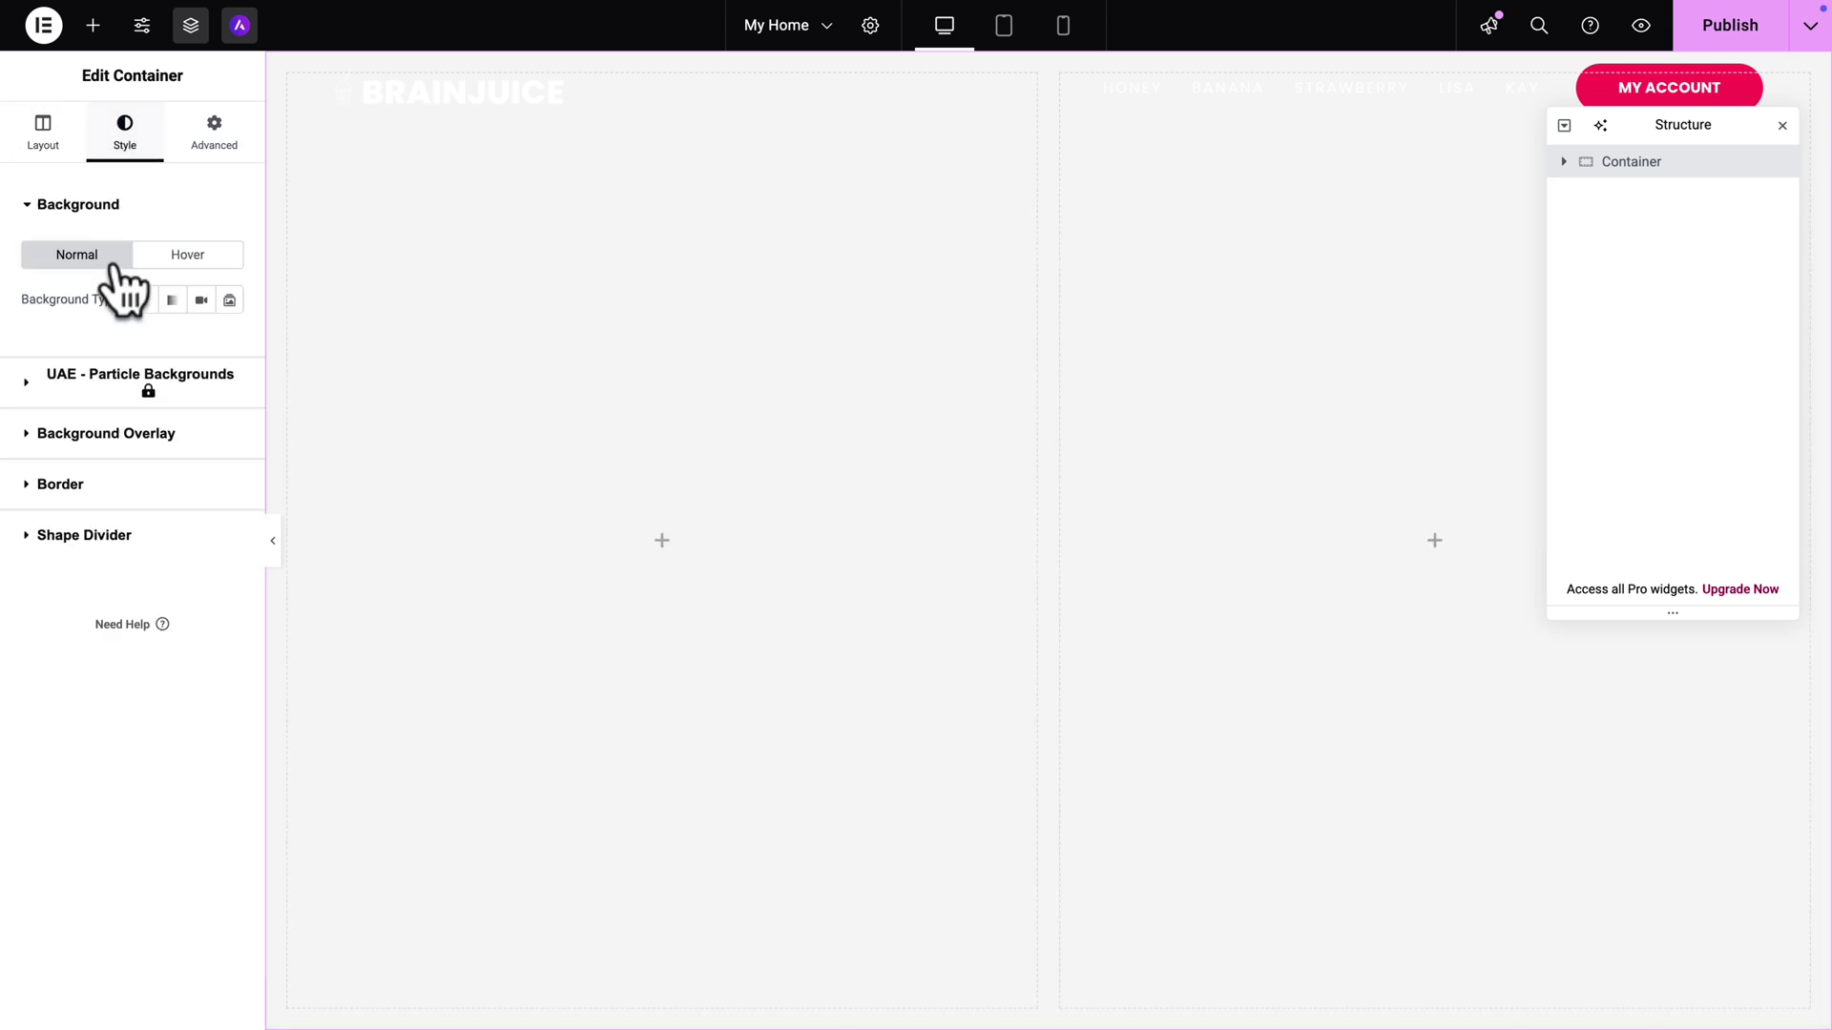
click(200, 300)
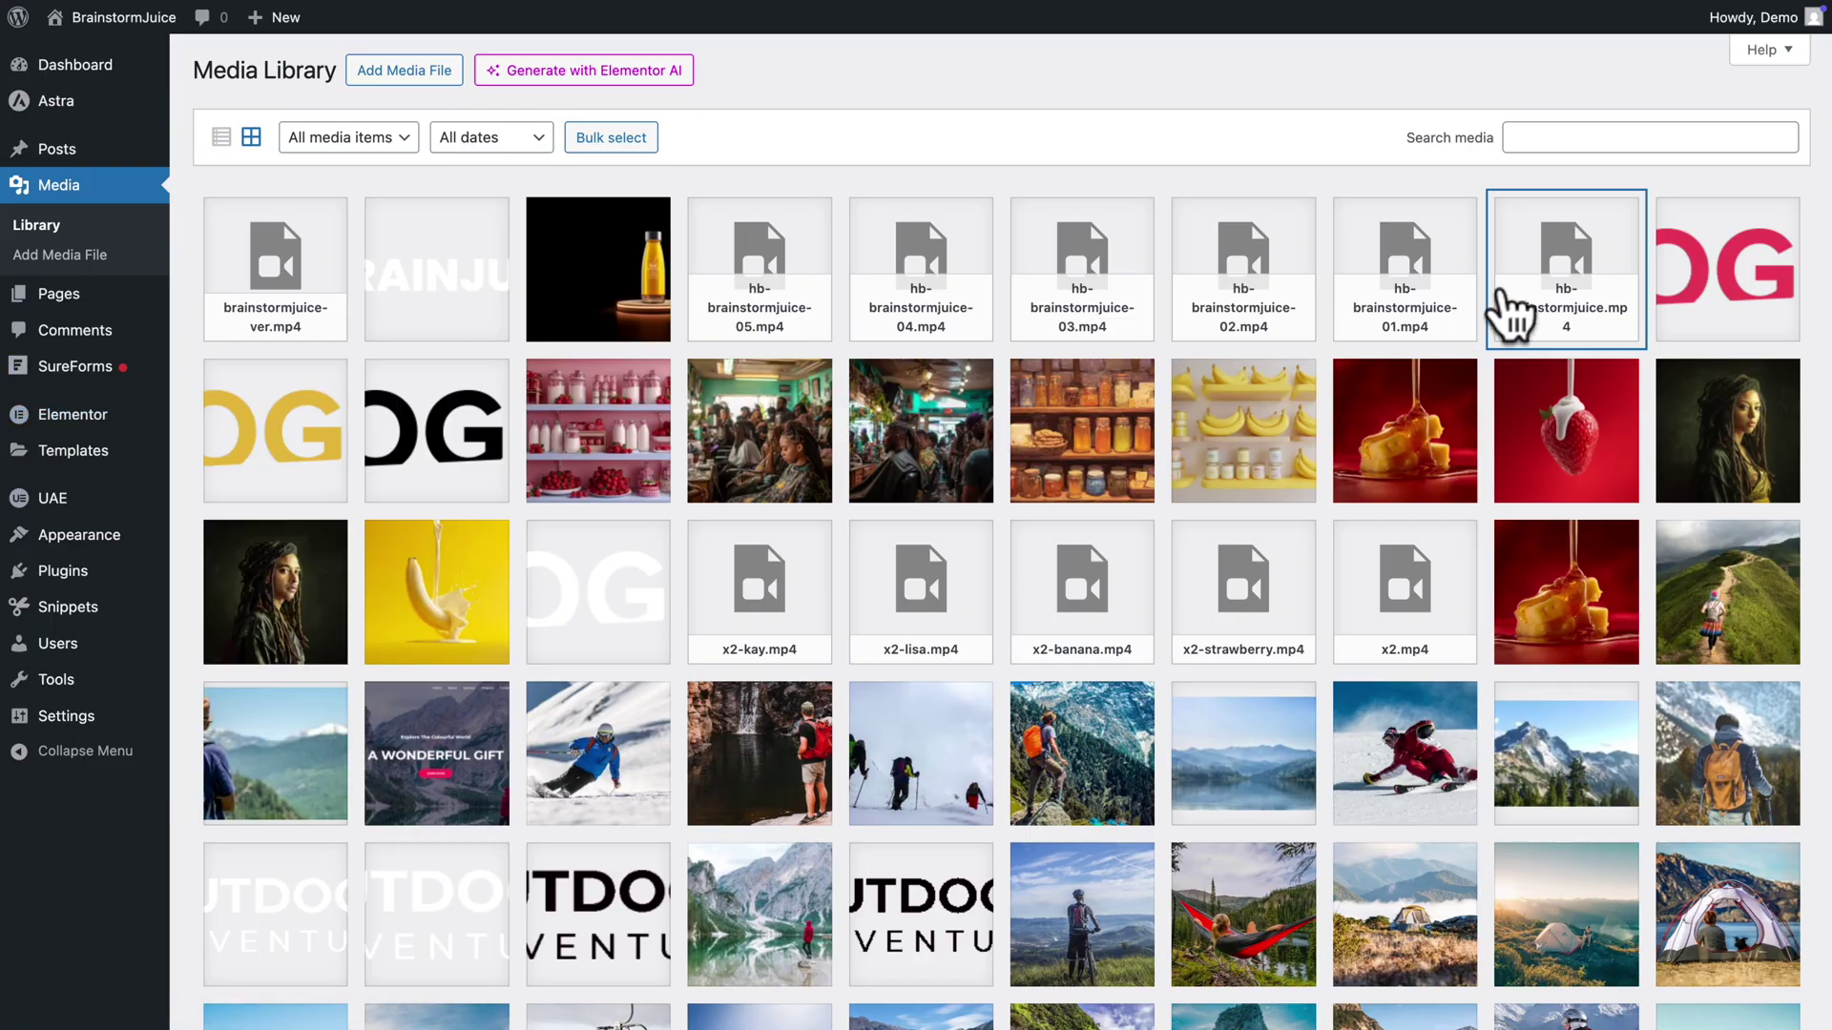
Open hb-brainstormjuice.mp4's attachment details to copy its file URL
click(1517, 307)
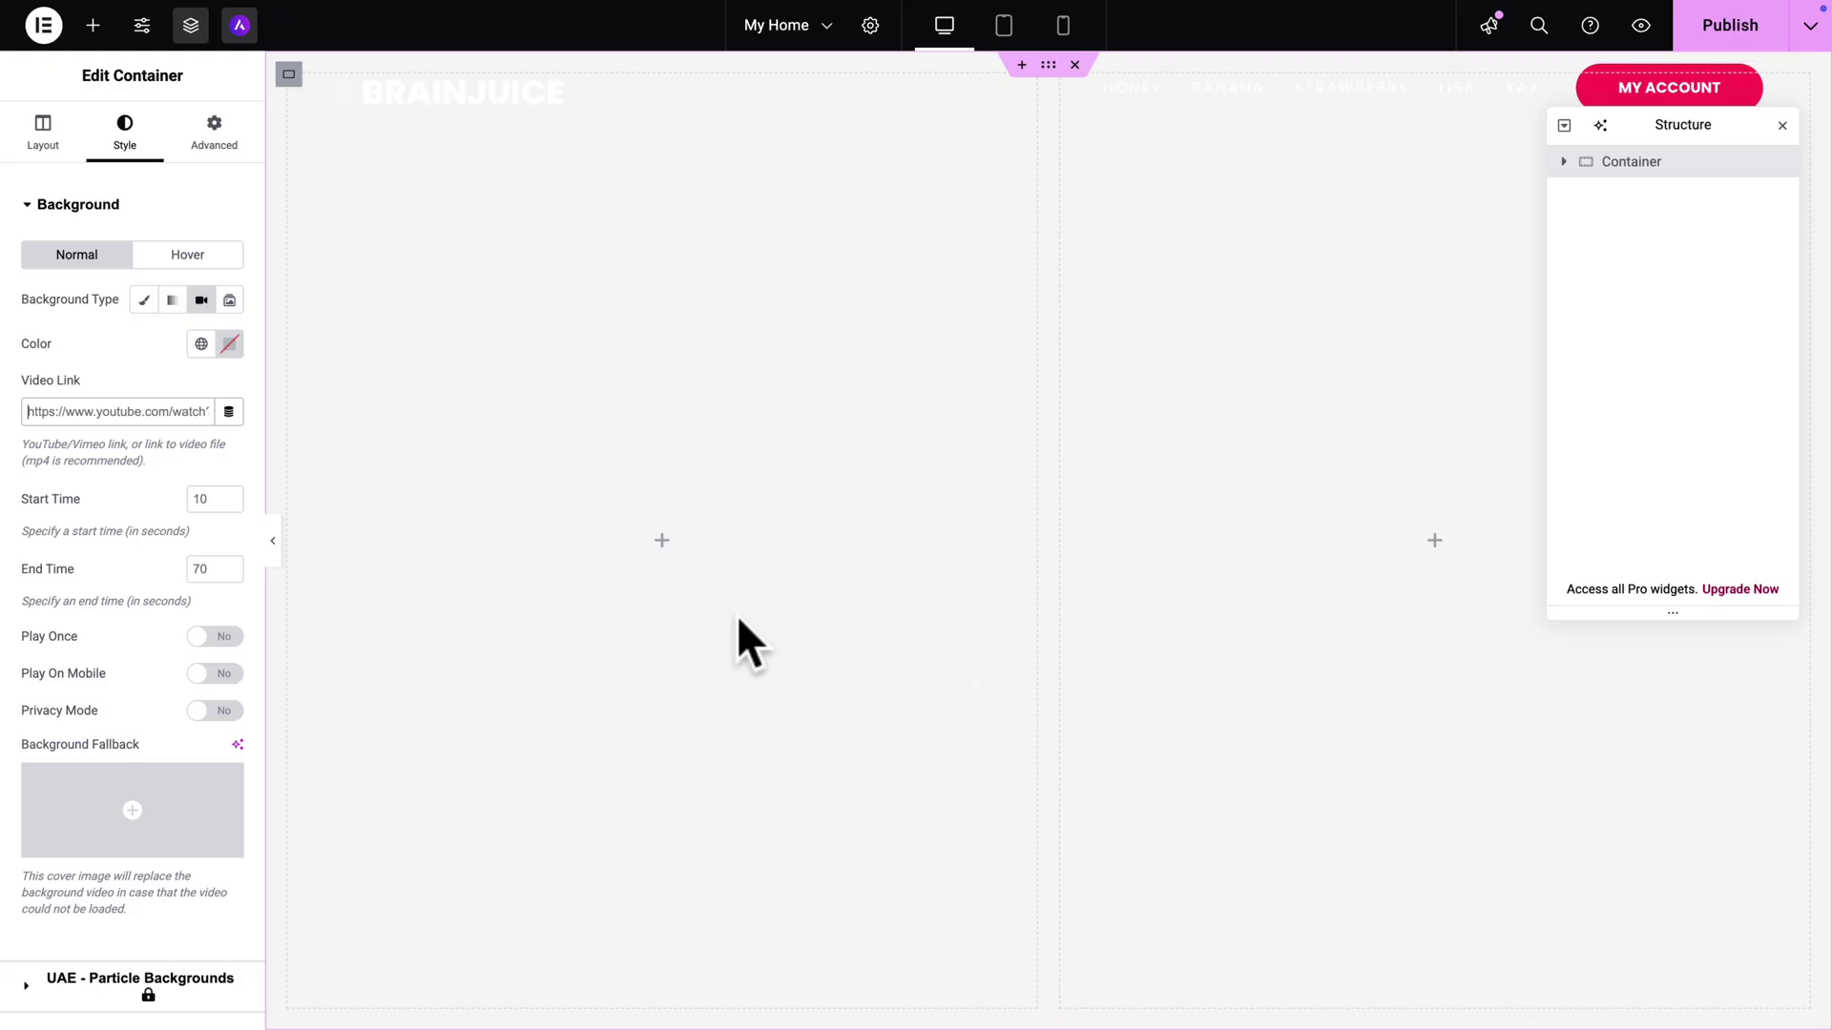
Replace the YouTube background video link with the hb-brainstormjuice.mp4 file URL
key(ctrl+a)
key(ctrl+v)
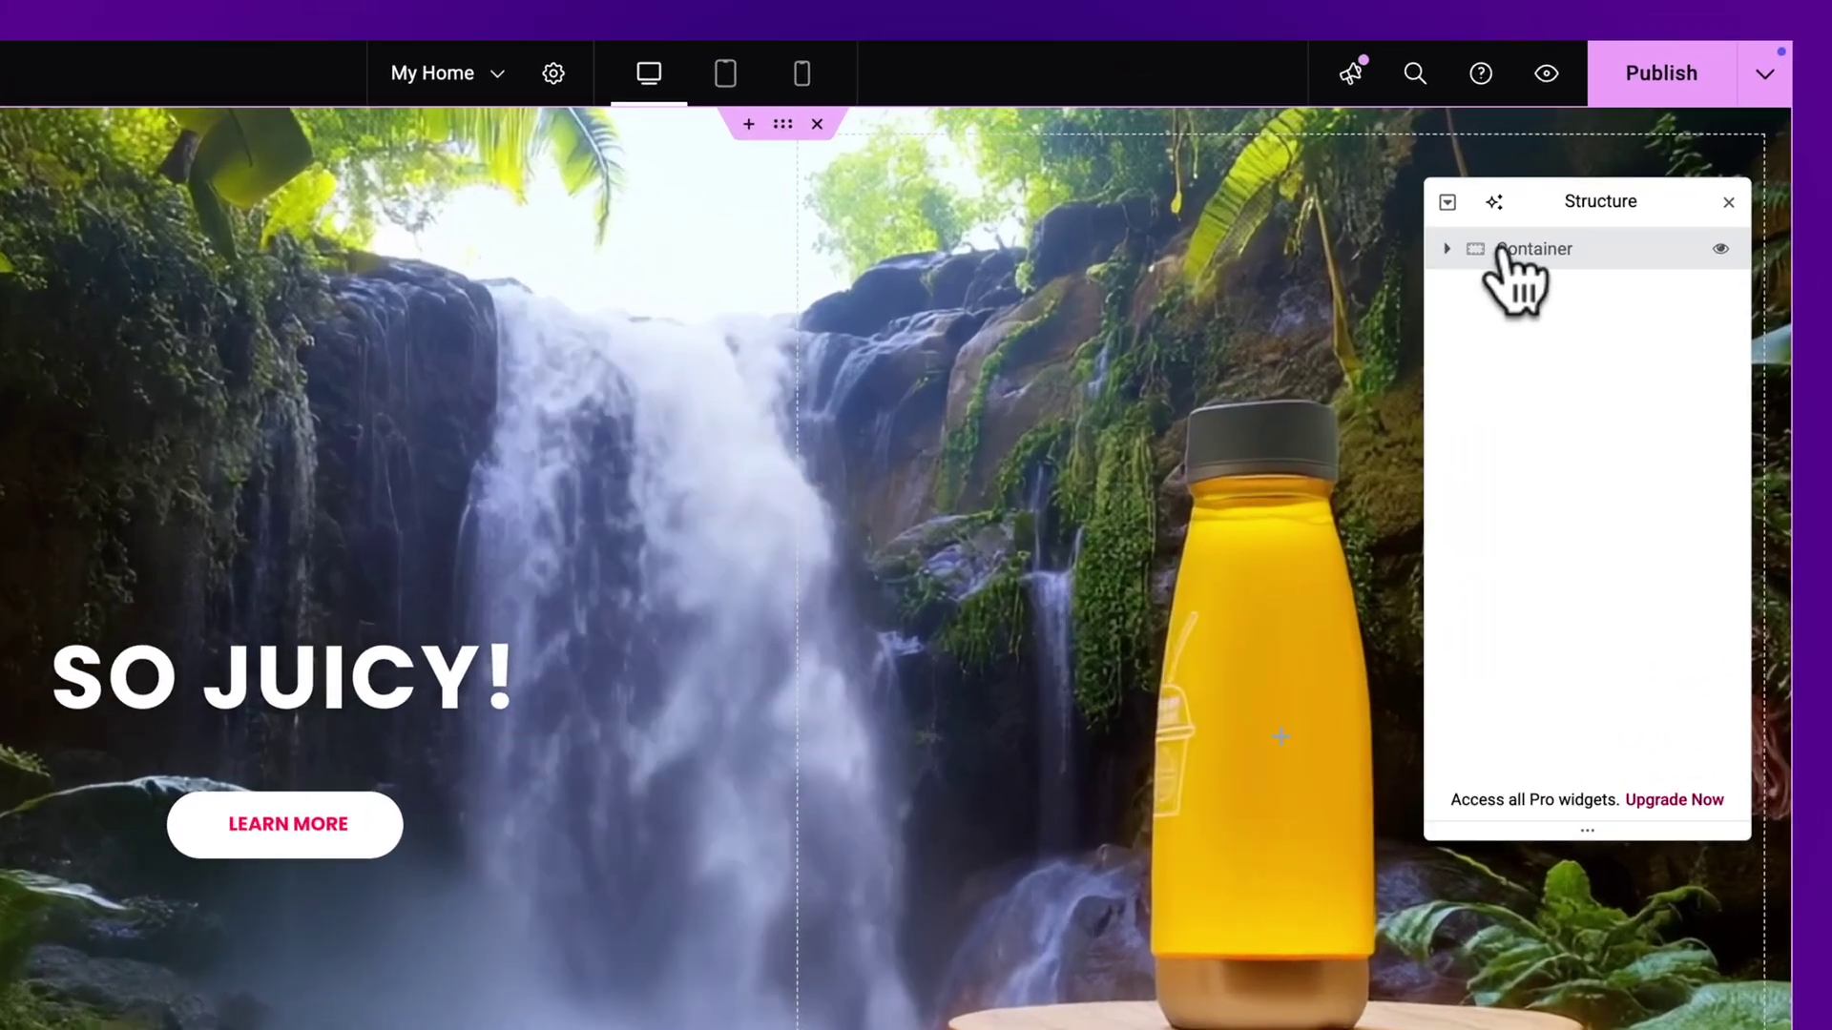
Rename the hero container to 'Main Container' in the structure panel
double_click(1628, 161)
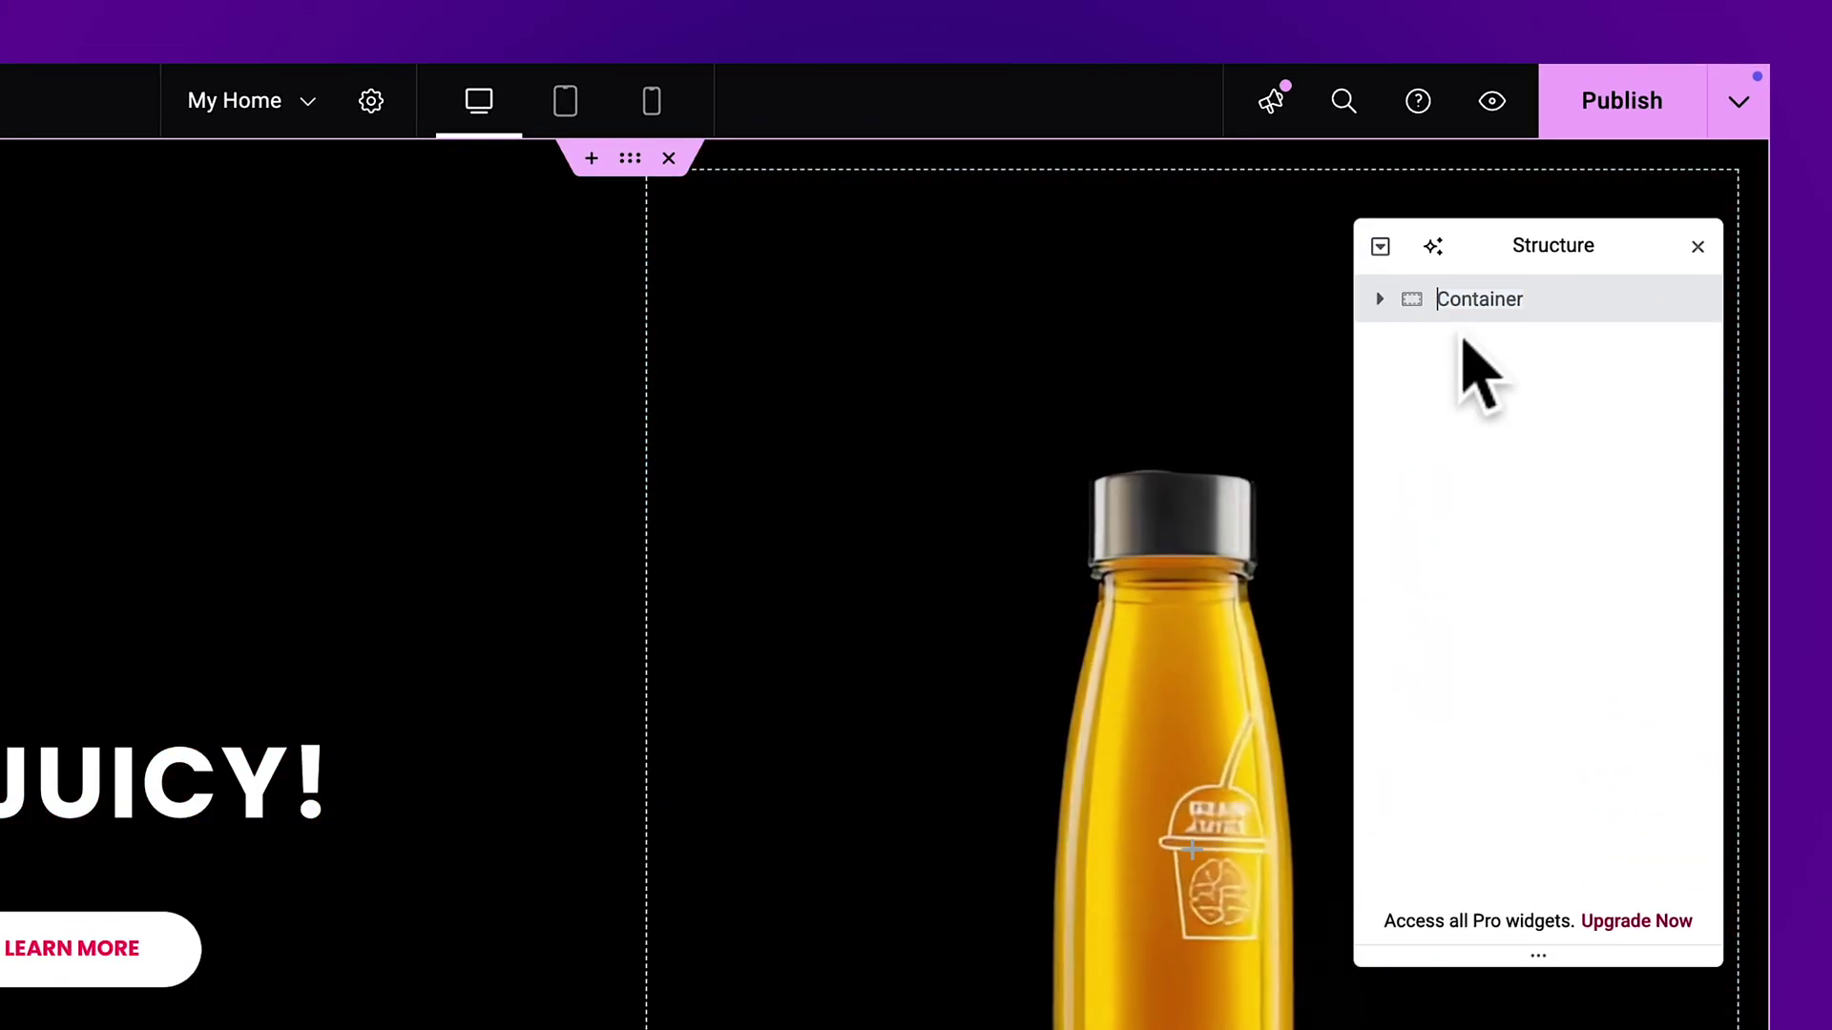
text(Main)
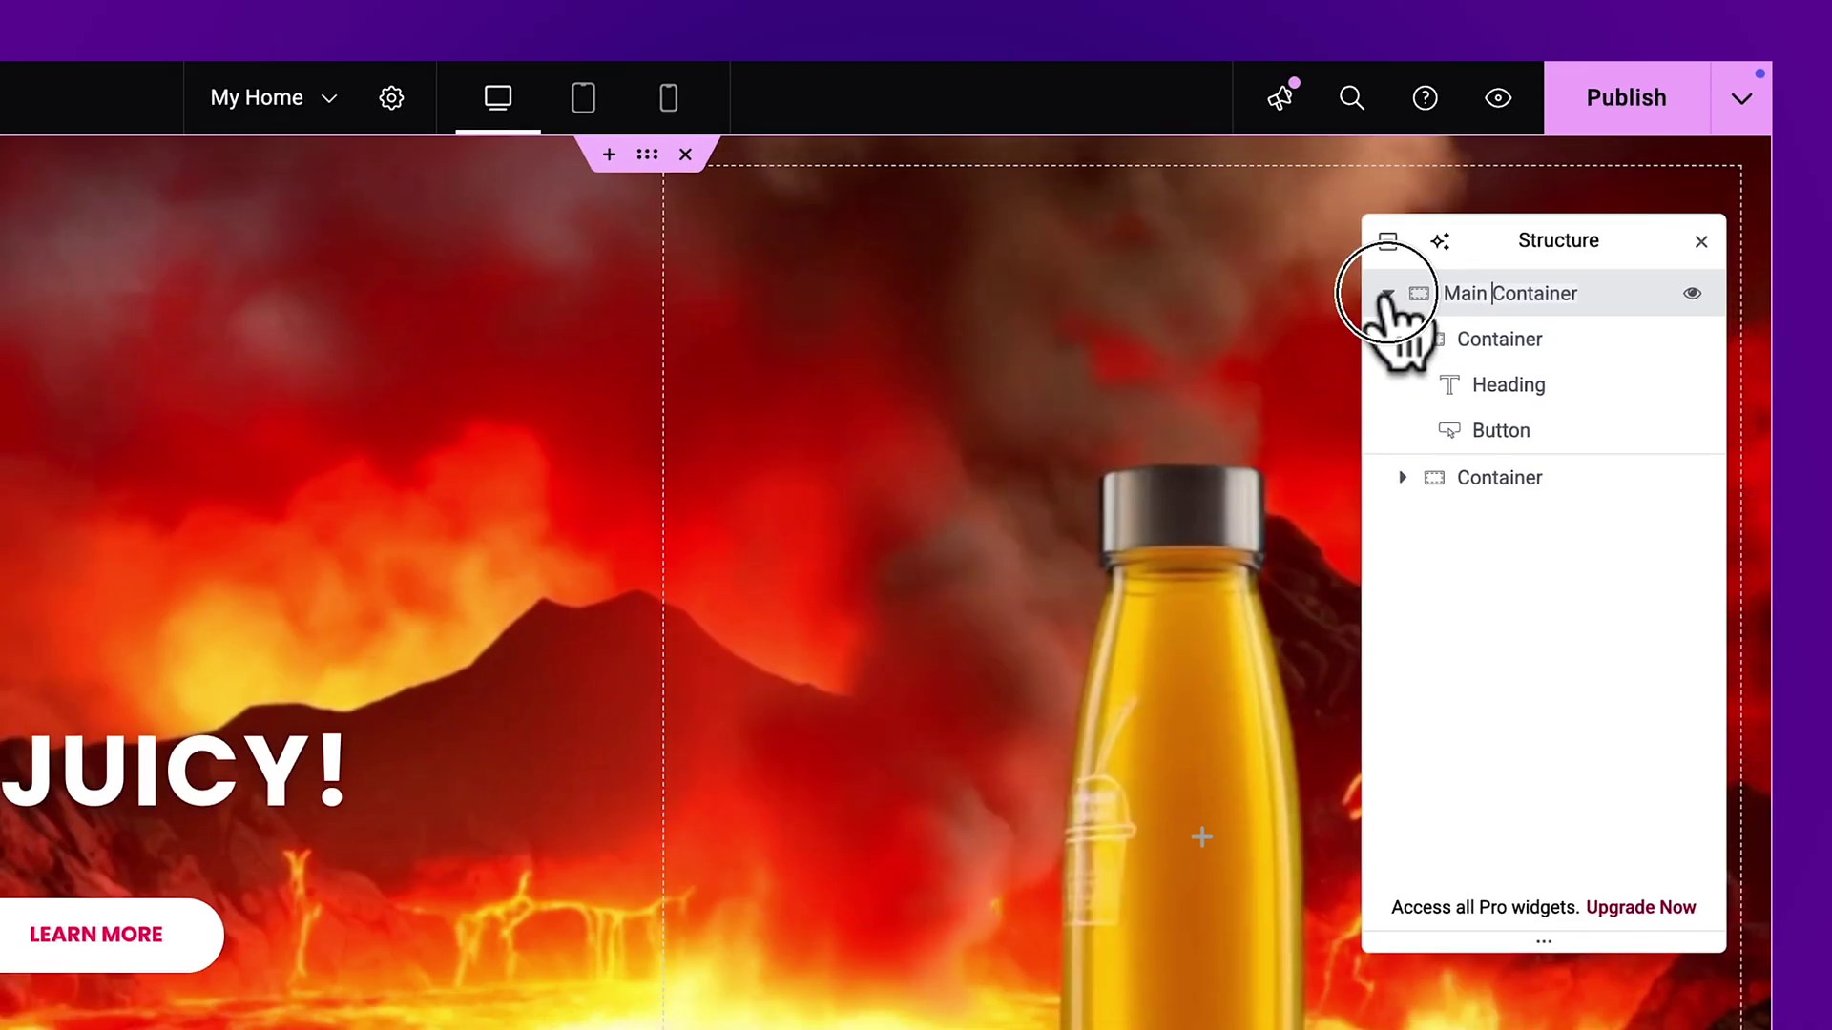
click(1381, 298)
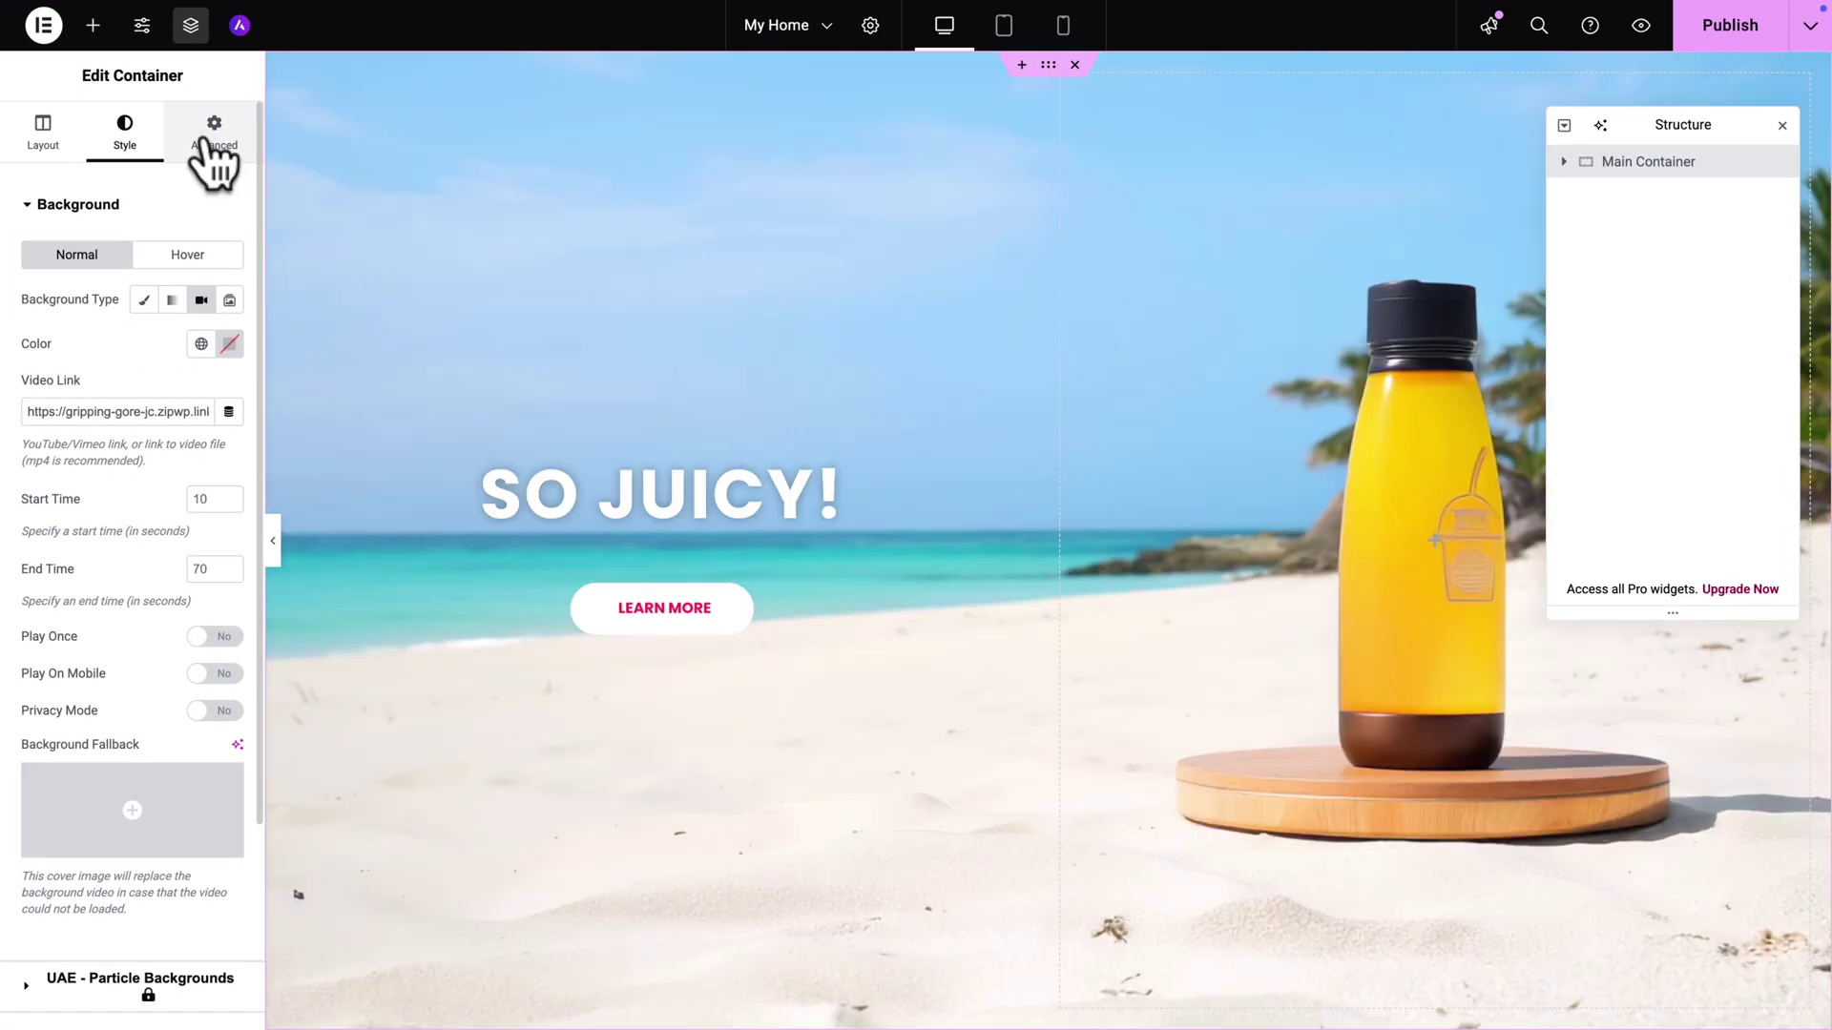
Set Main Container to hide on tablet portrait under Advanced > Responsive
click(211, 141)
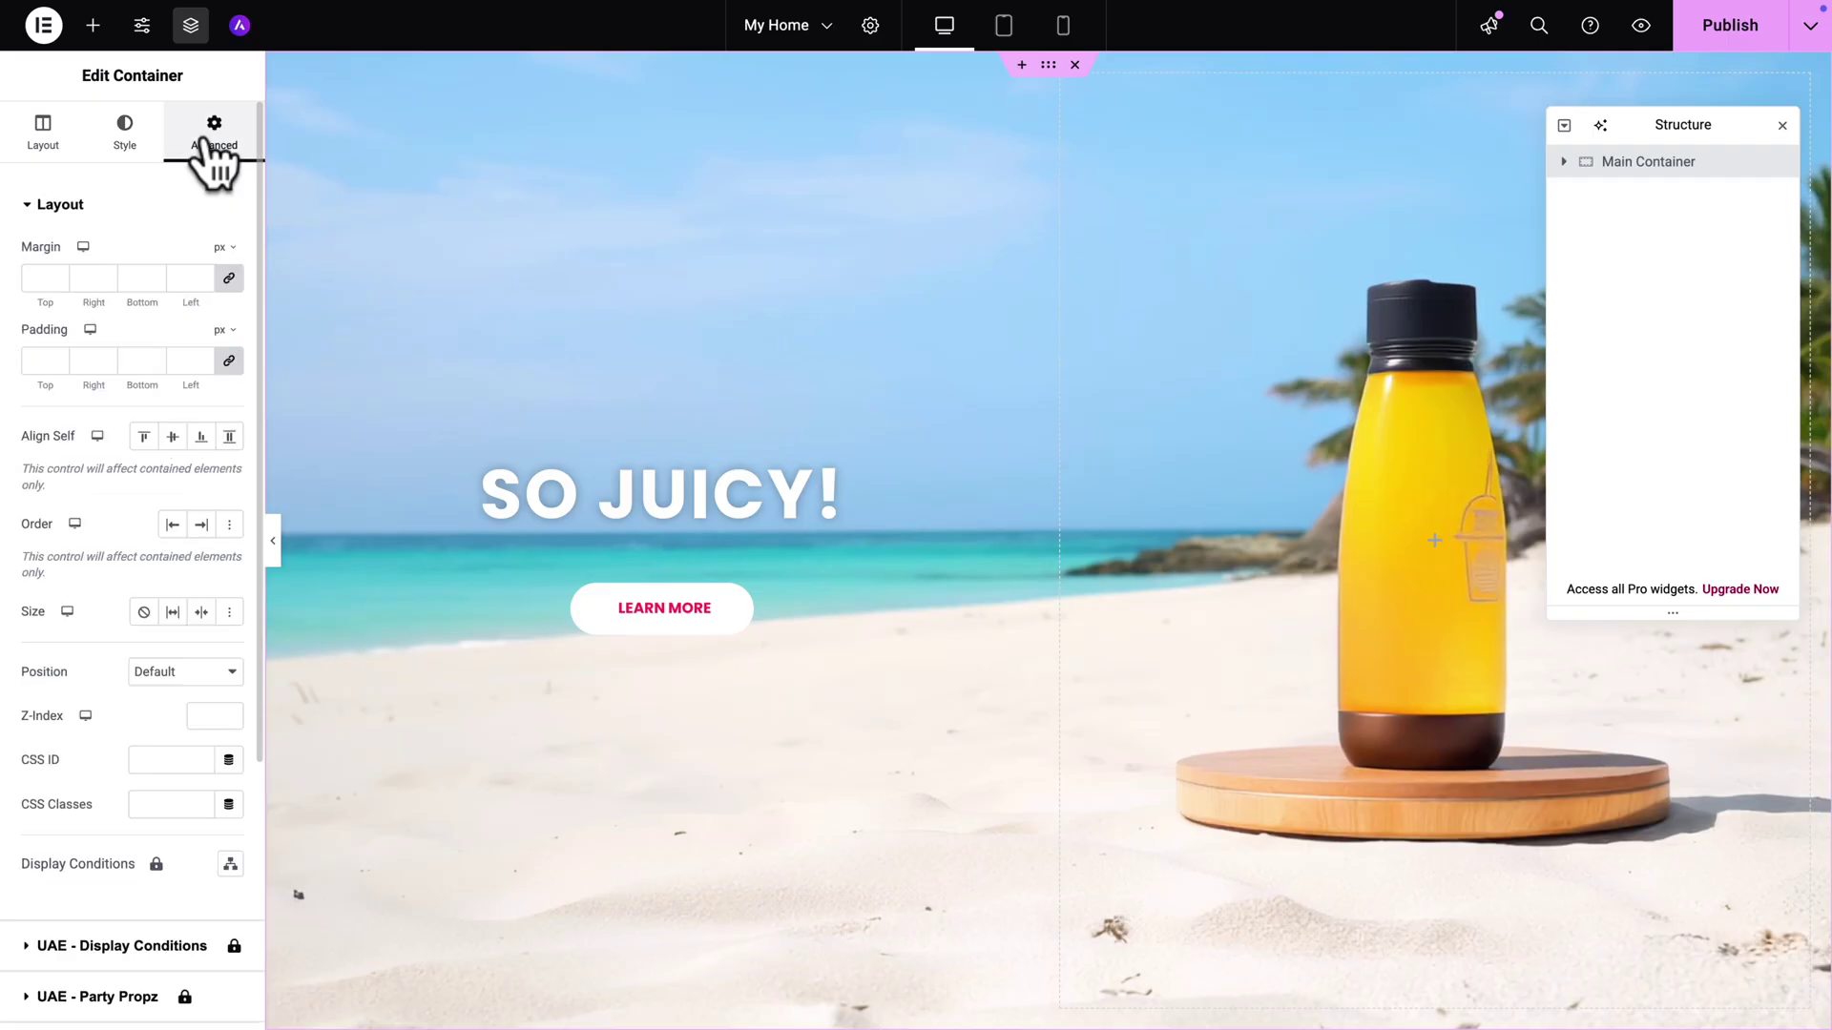
scroll(99, 687, down, 4)
click(73, 771)
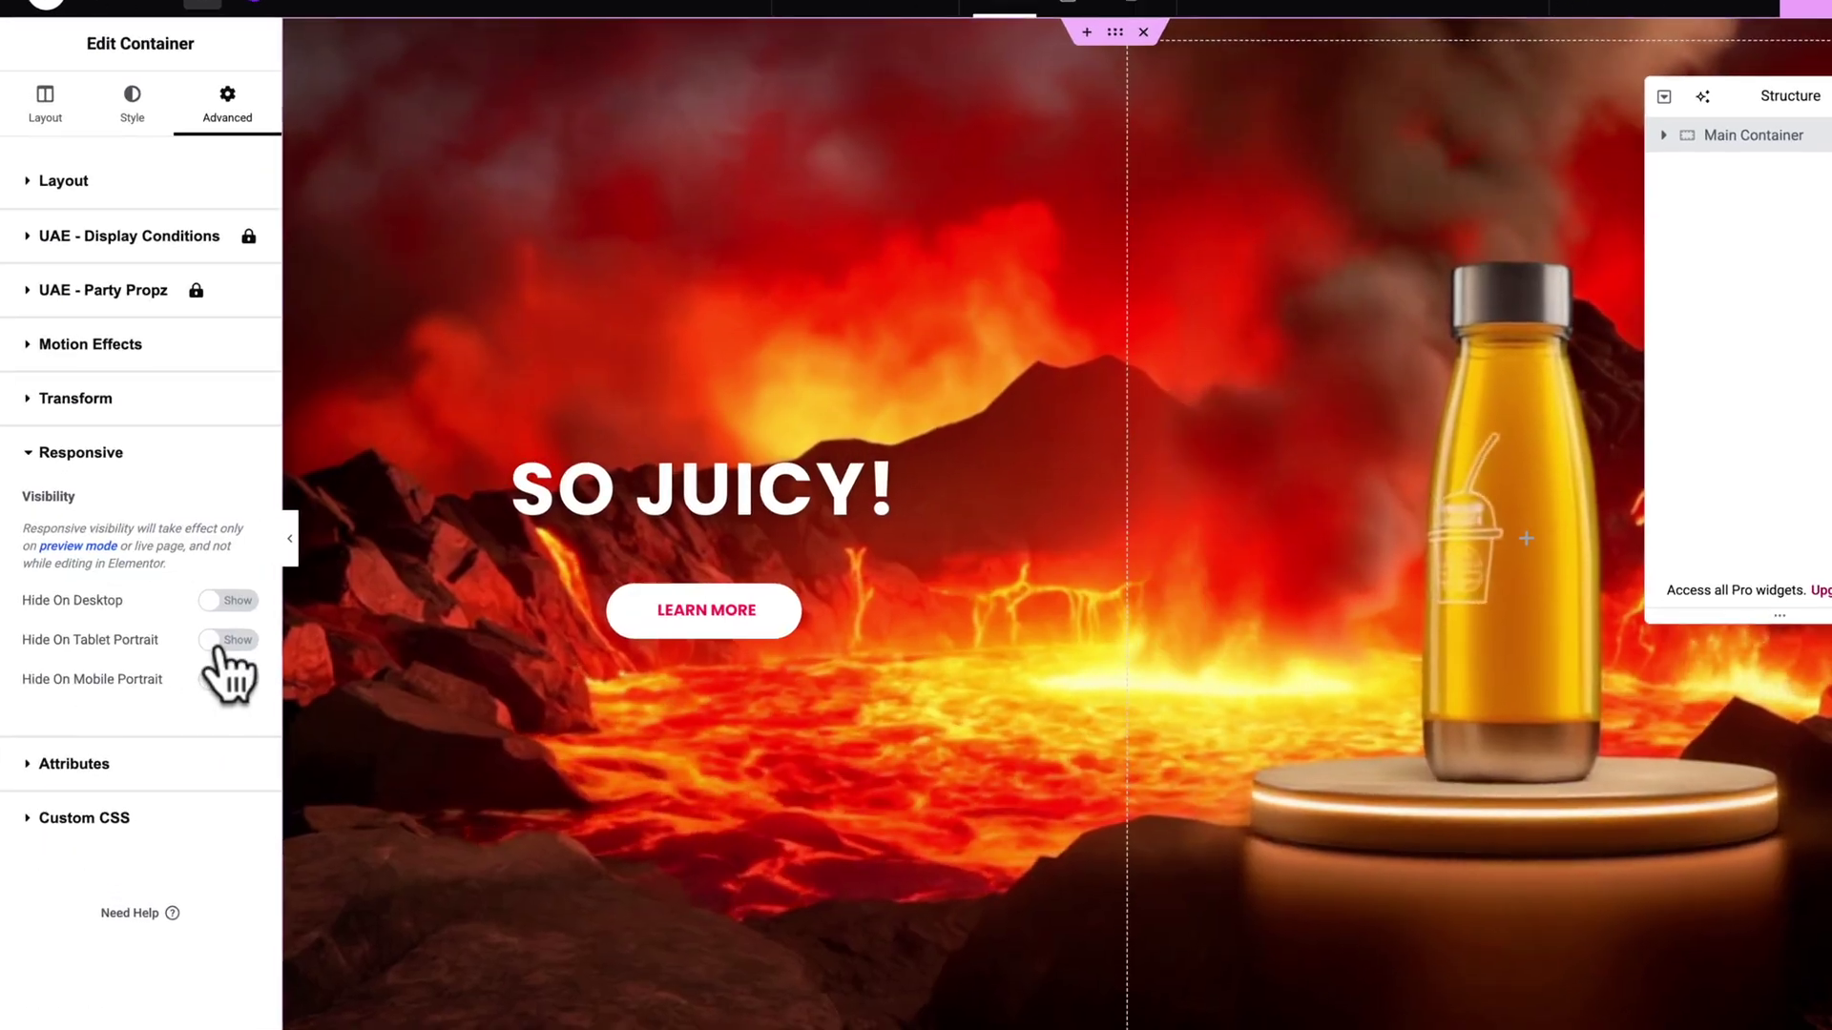
click(216, 636)
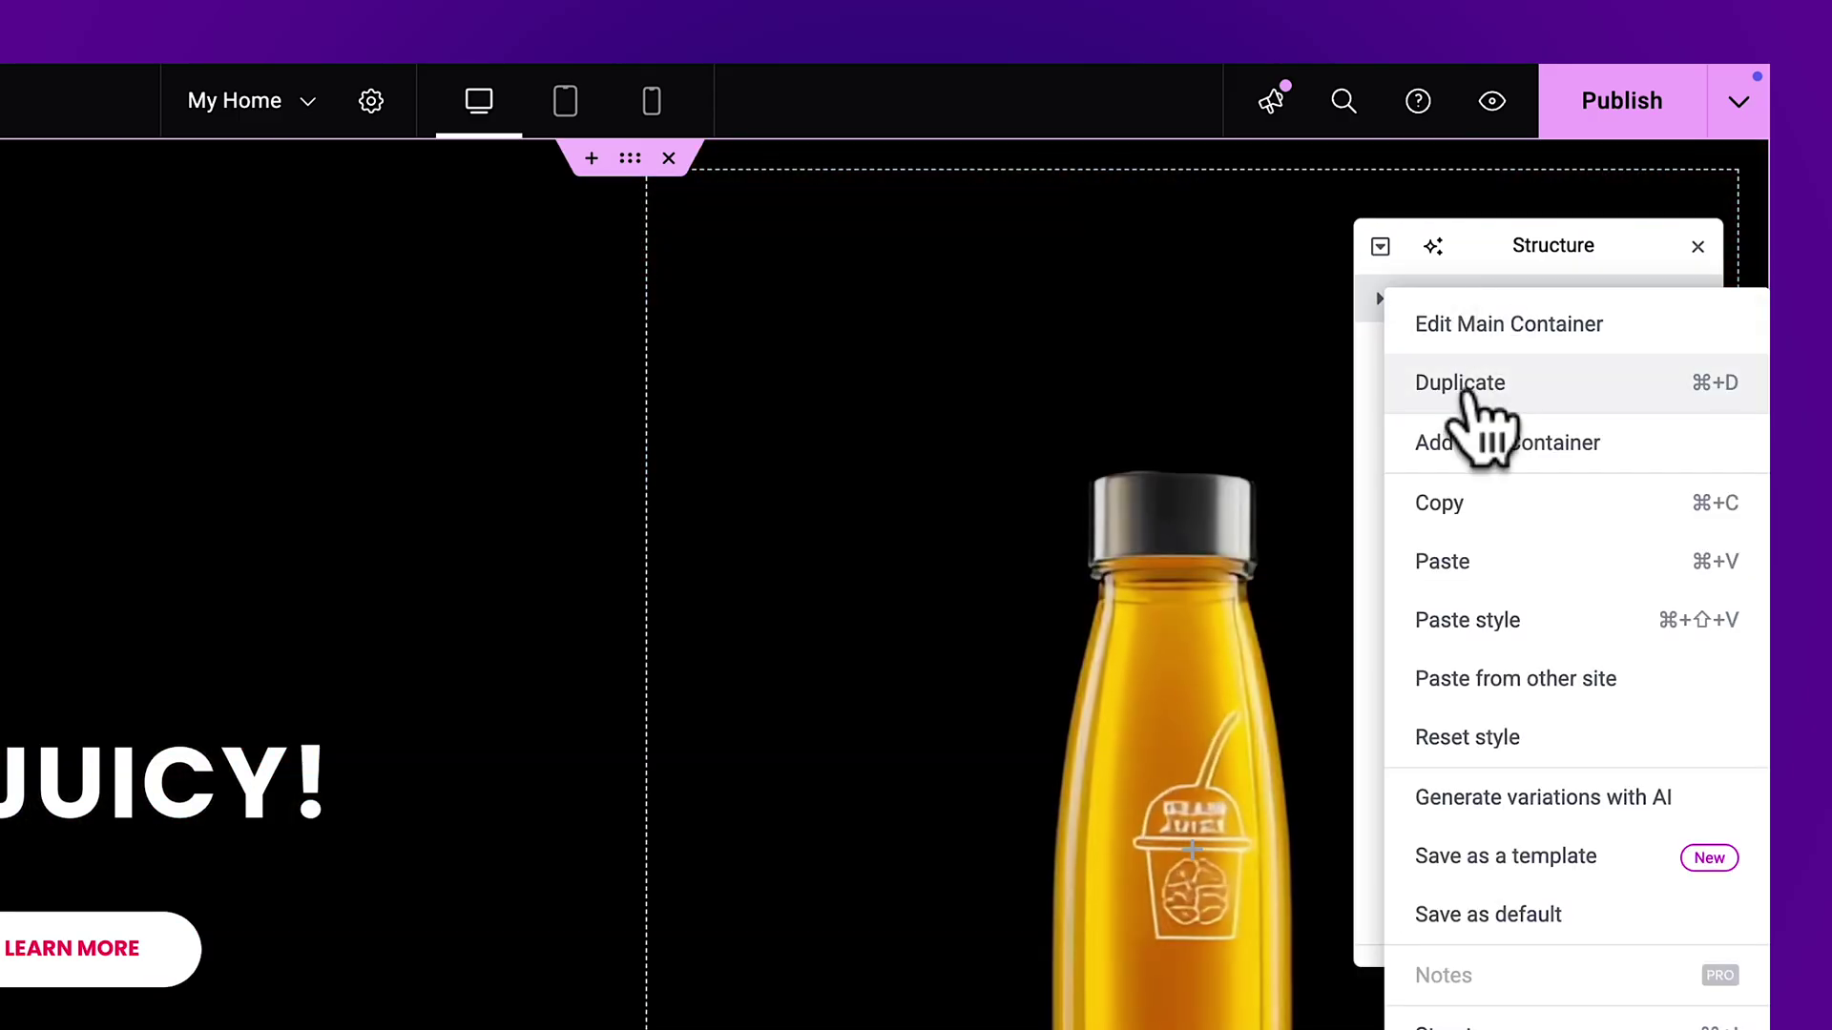
Duplicate the hero container and rename the copy 'Main Container M/T'
click(1469, 394)
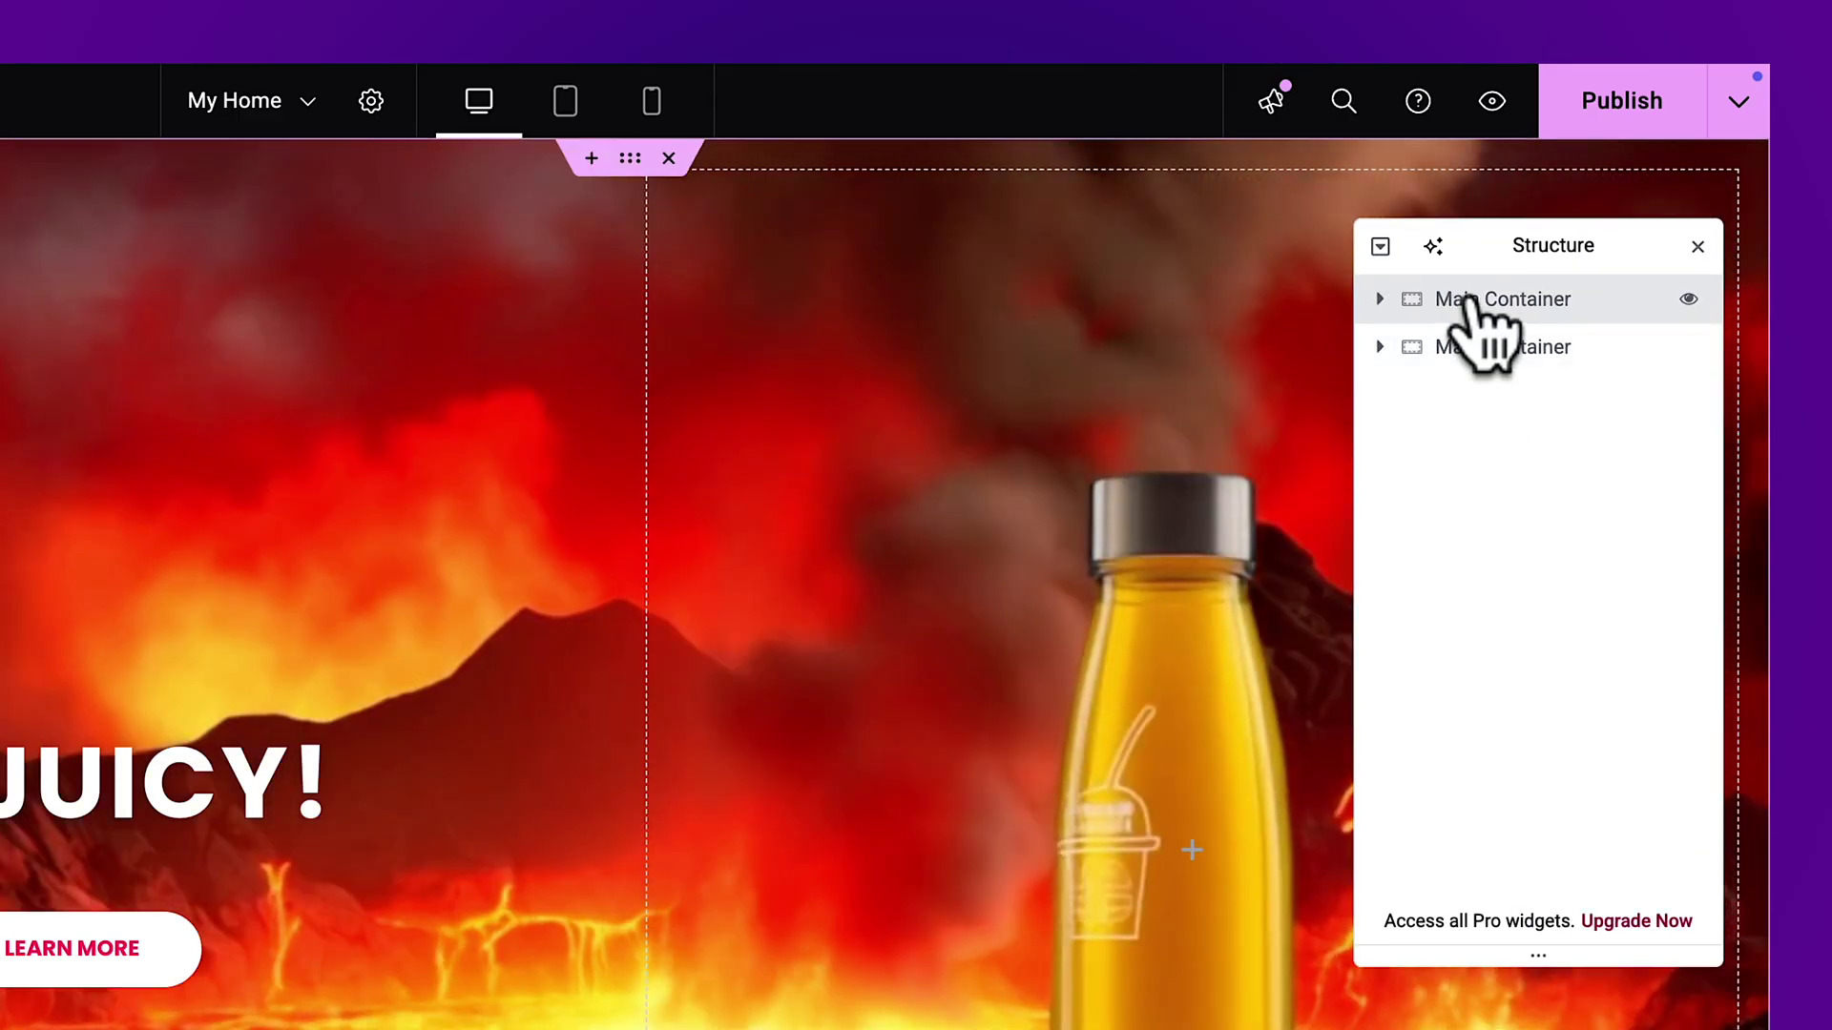
key(End)
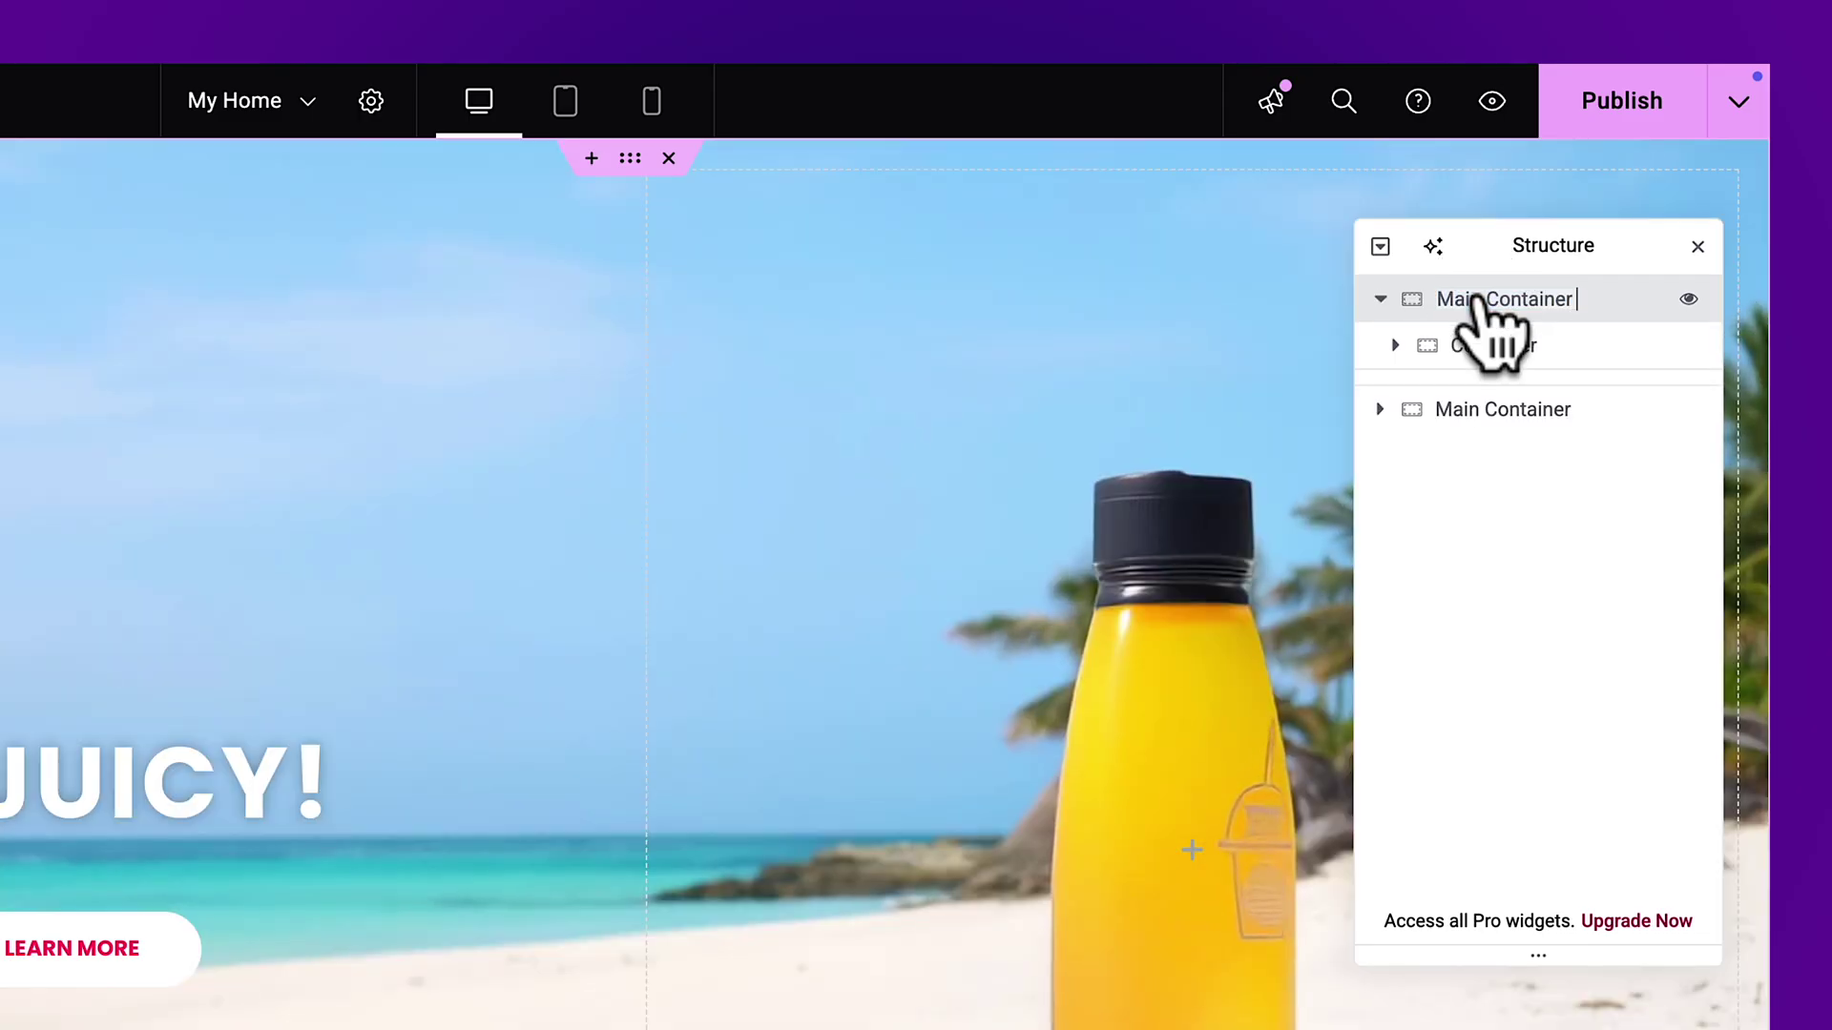
key(Return)
text(/T)
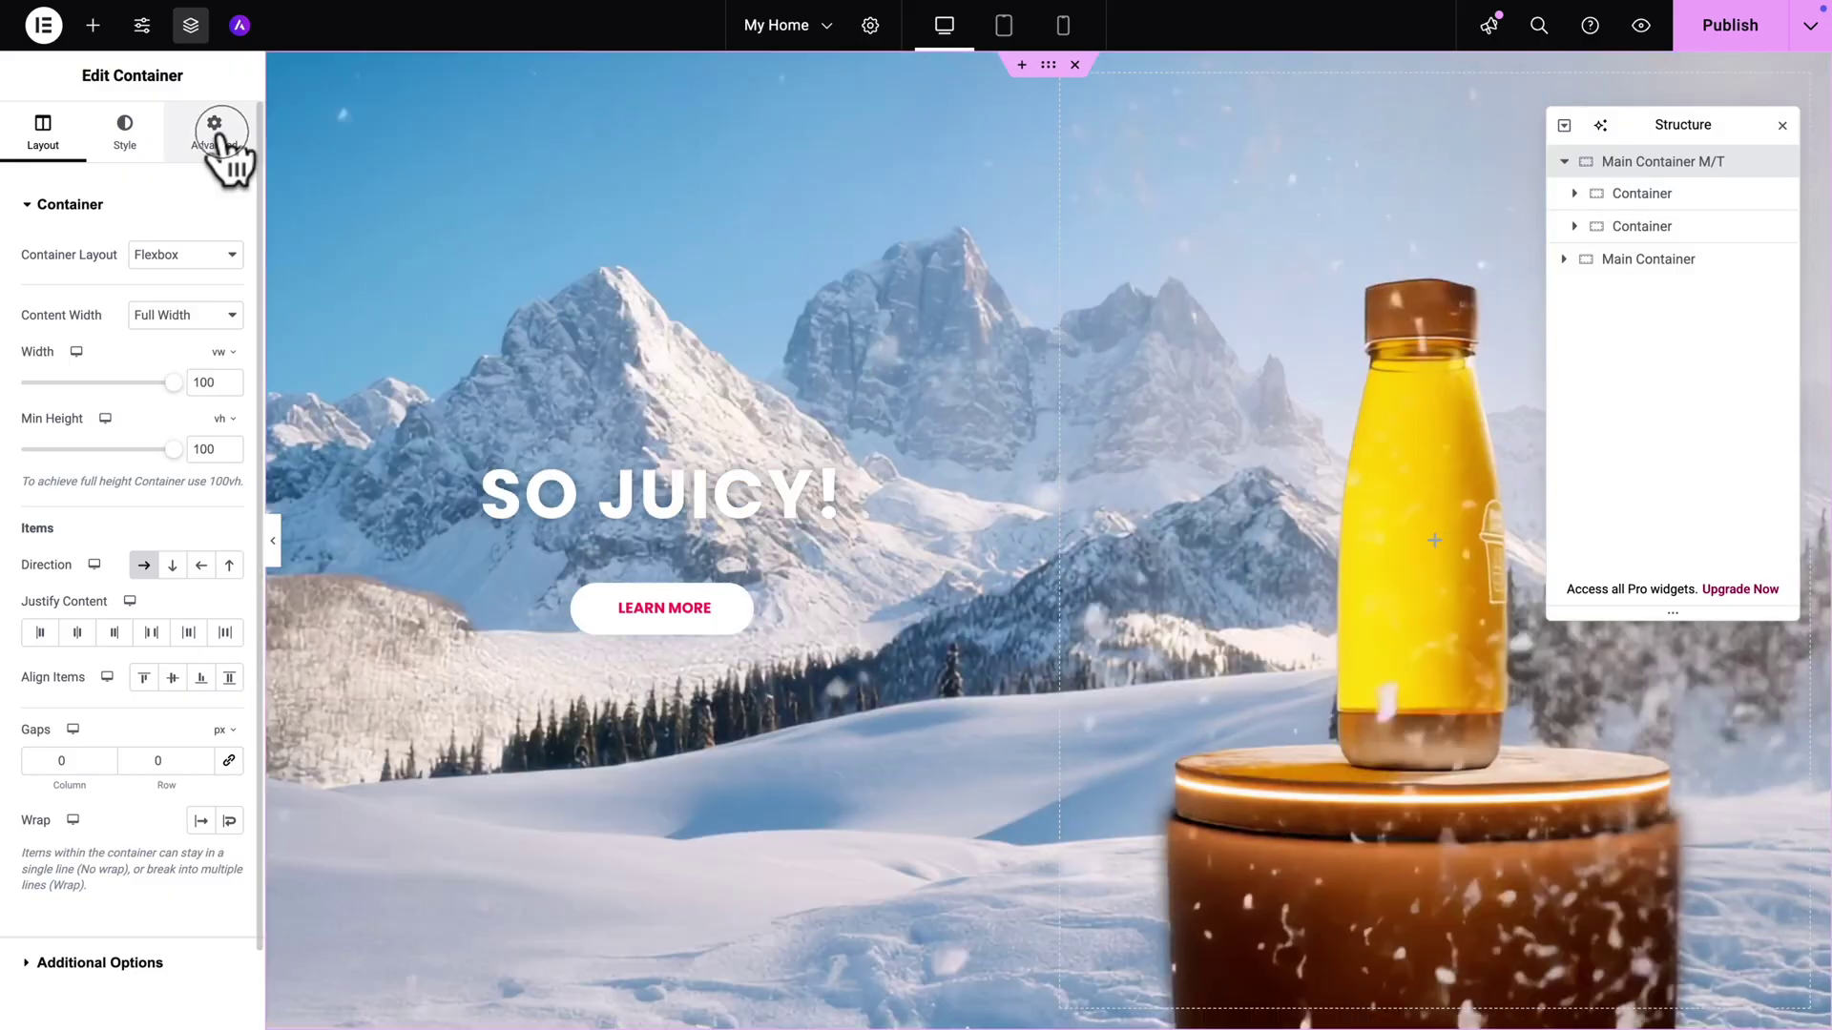
Hide Main Container M/T on desktop, show it on mobile, and preview at tablet width
click(214, 129)
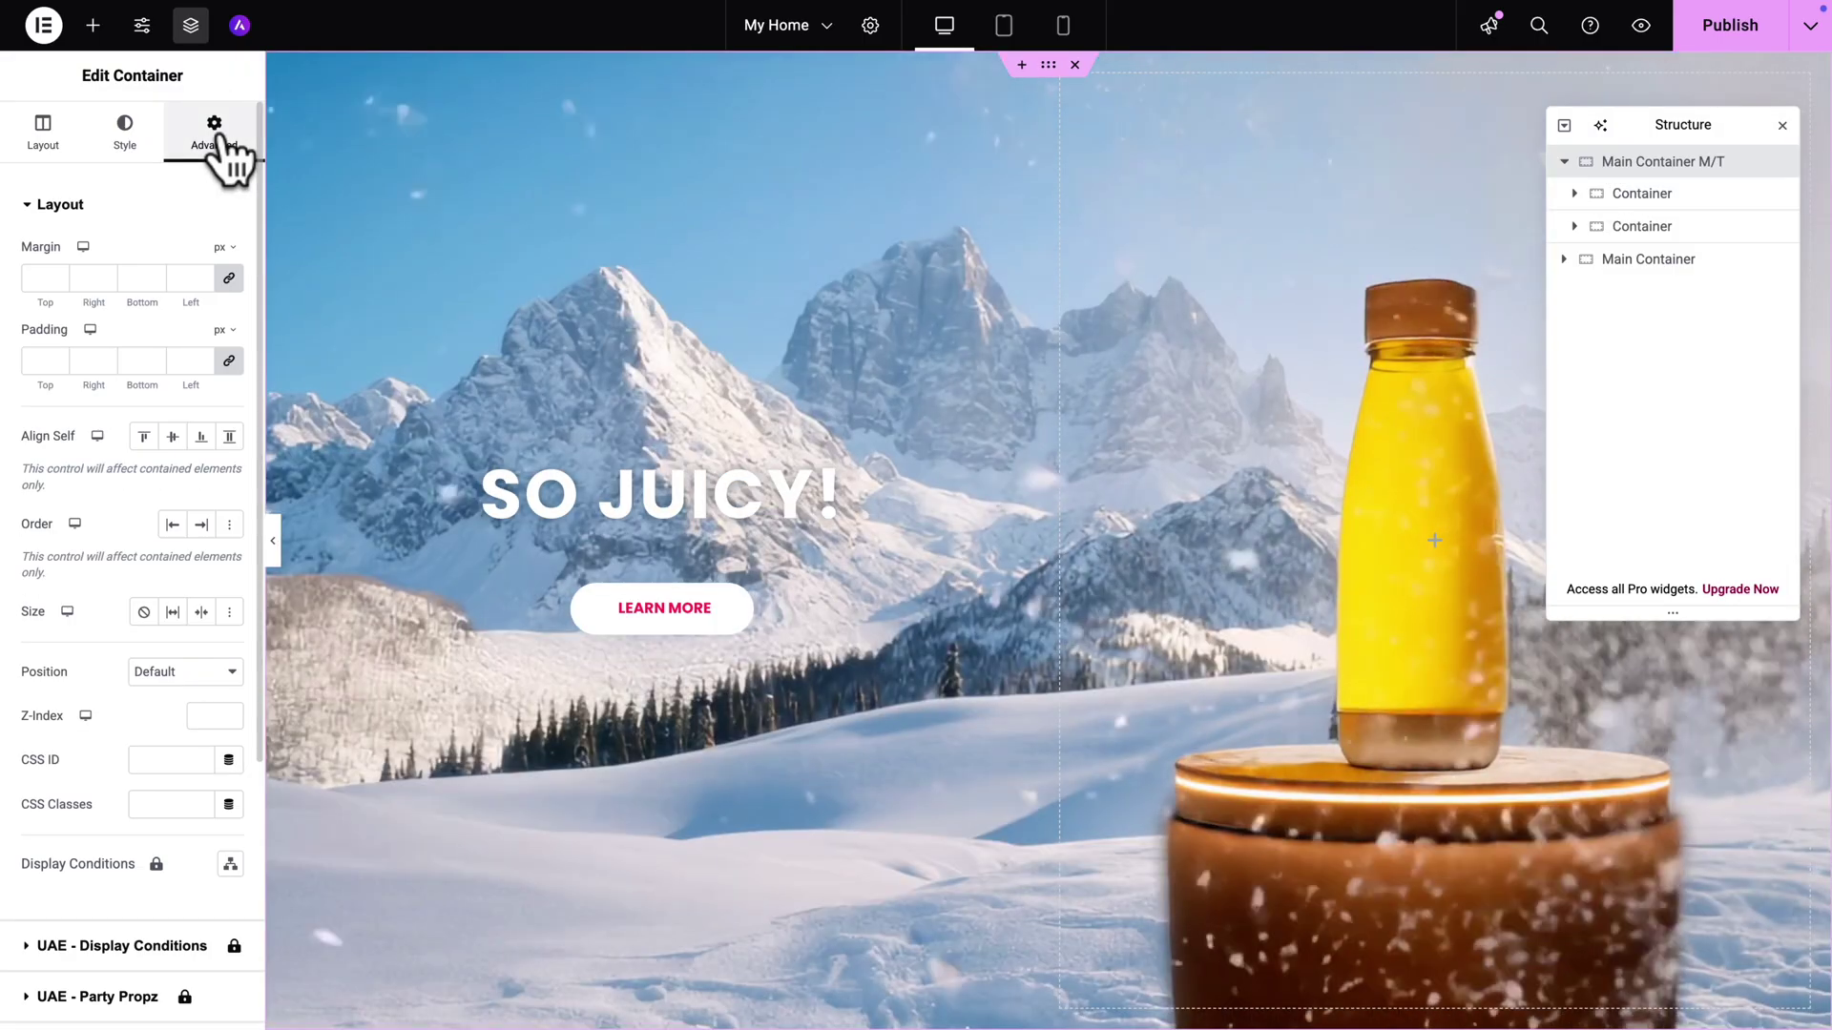
scroll(91, 730, down, 4)
click(74, 771)
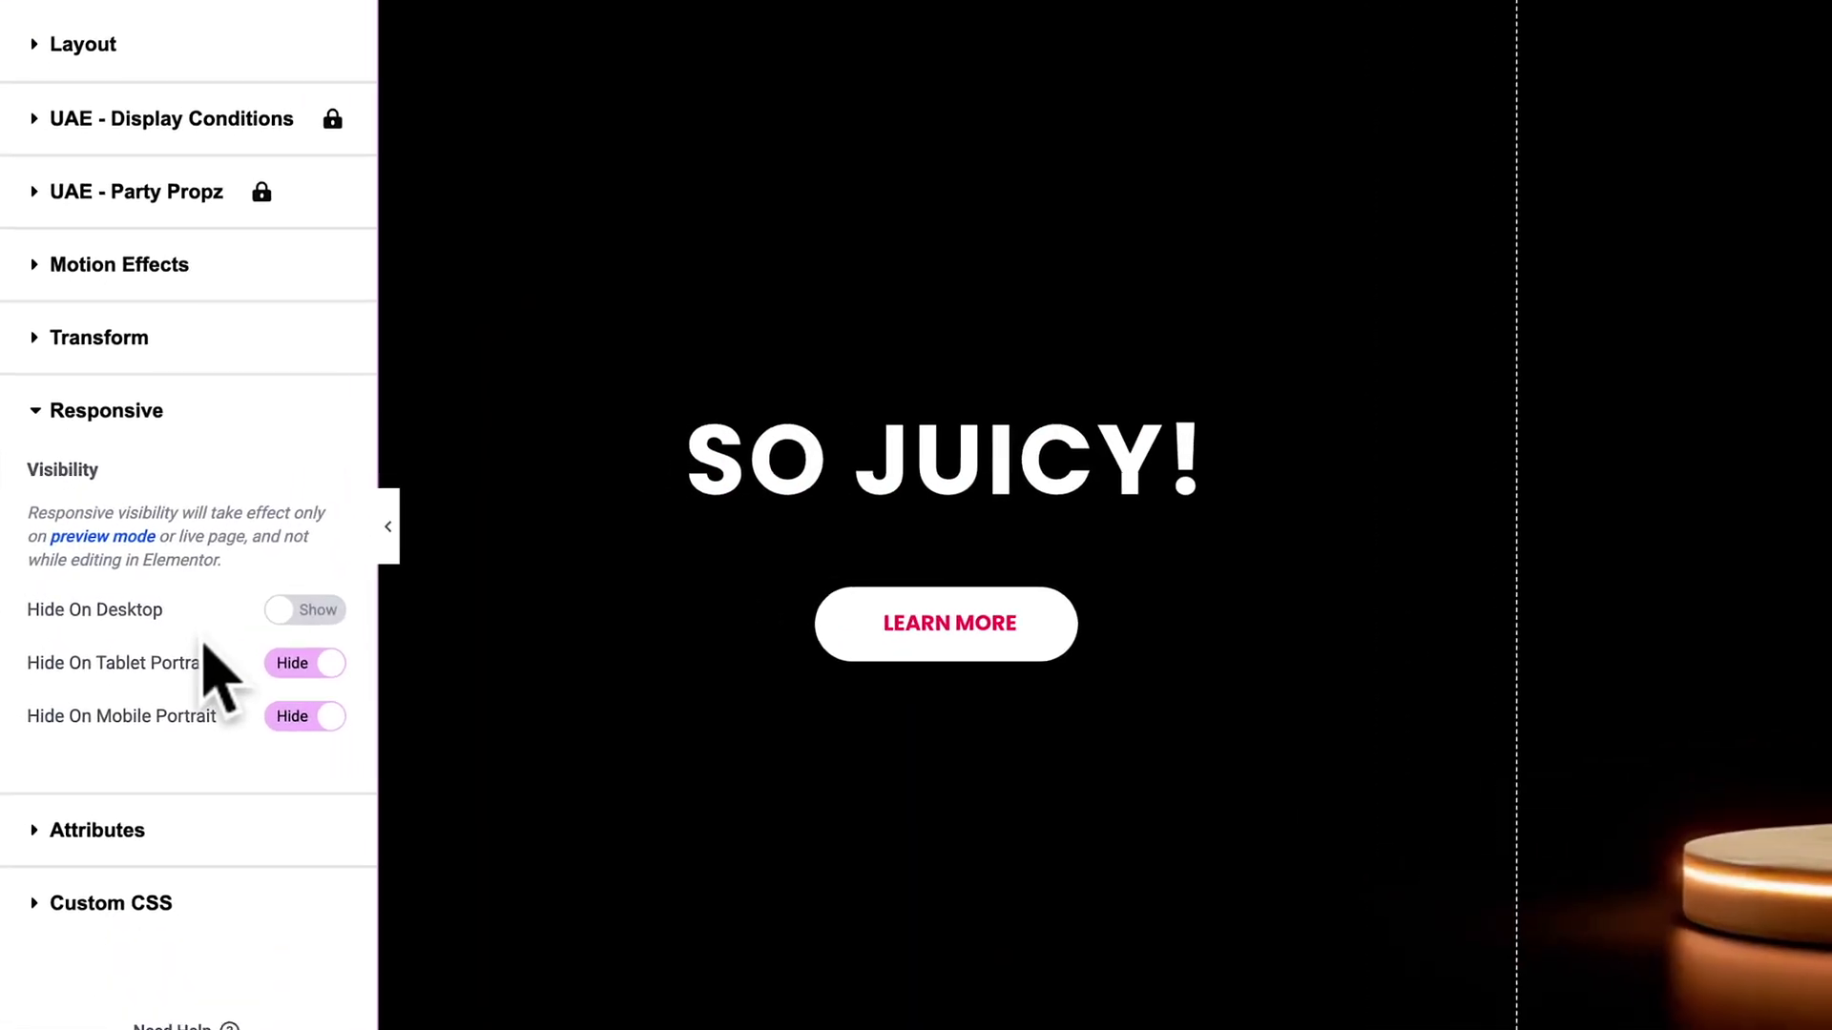
click(286, 610)
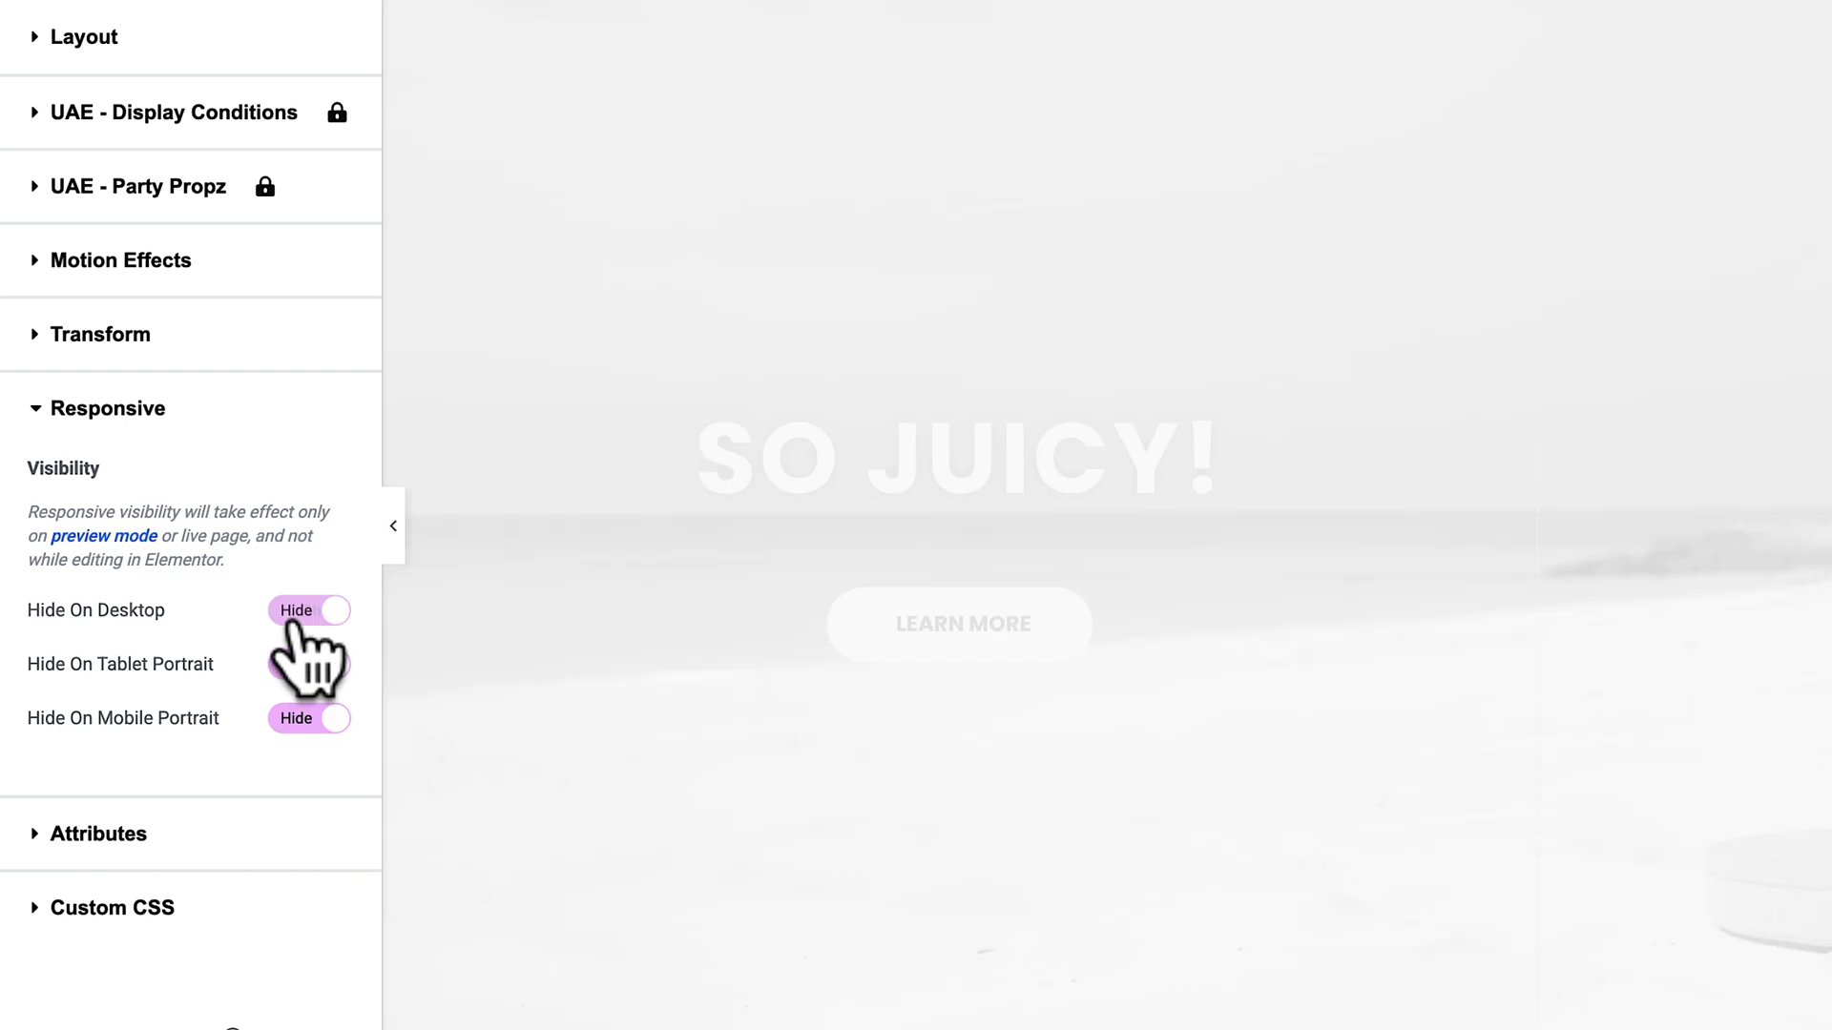
click(298, 720)
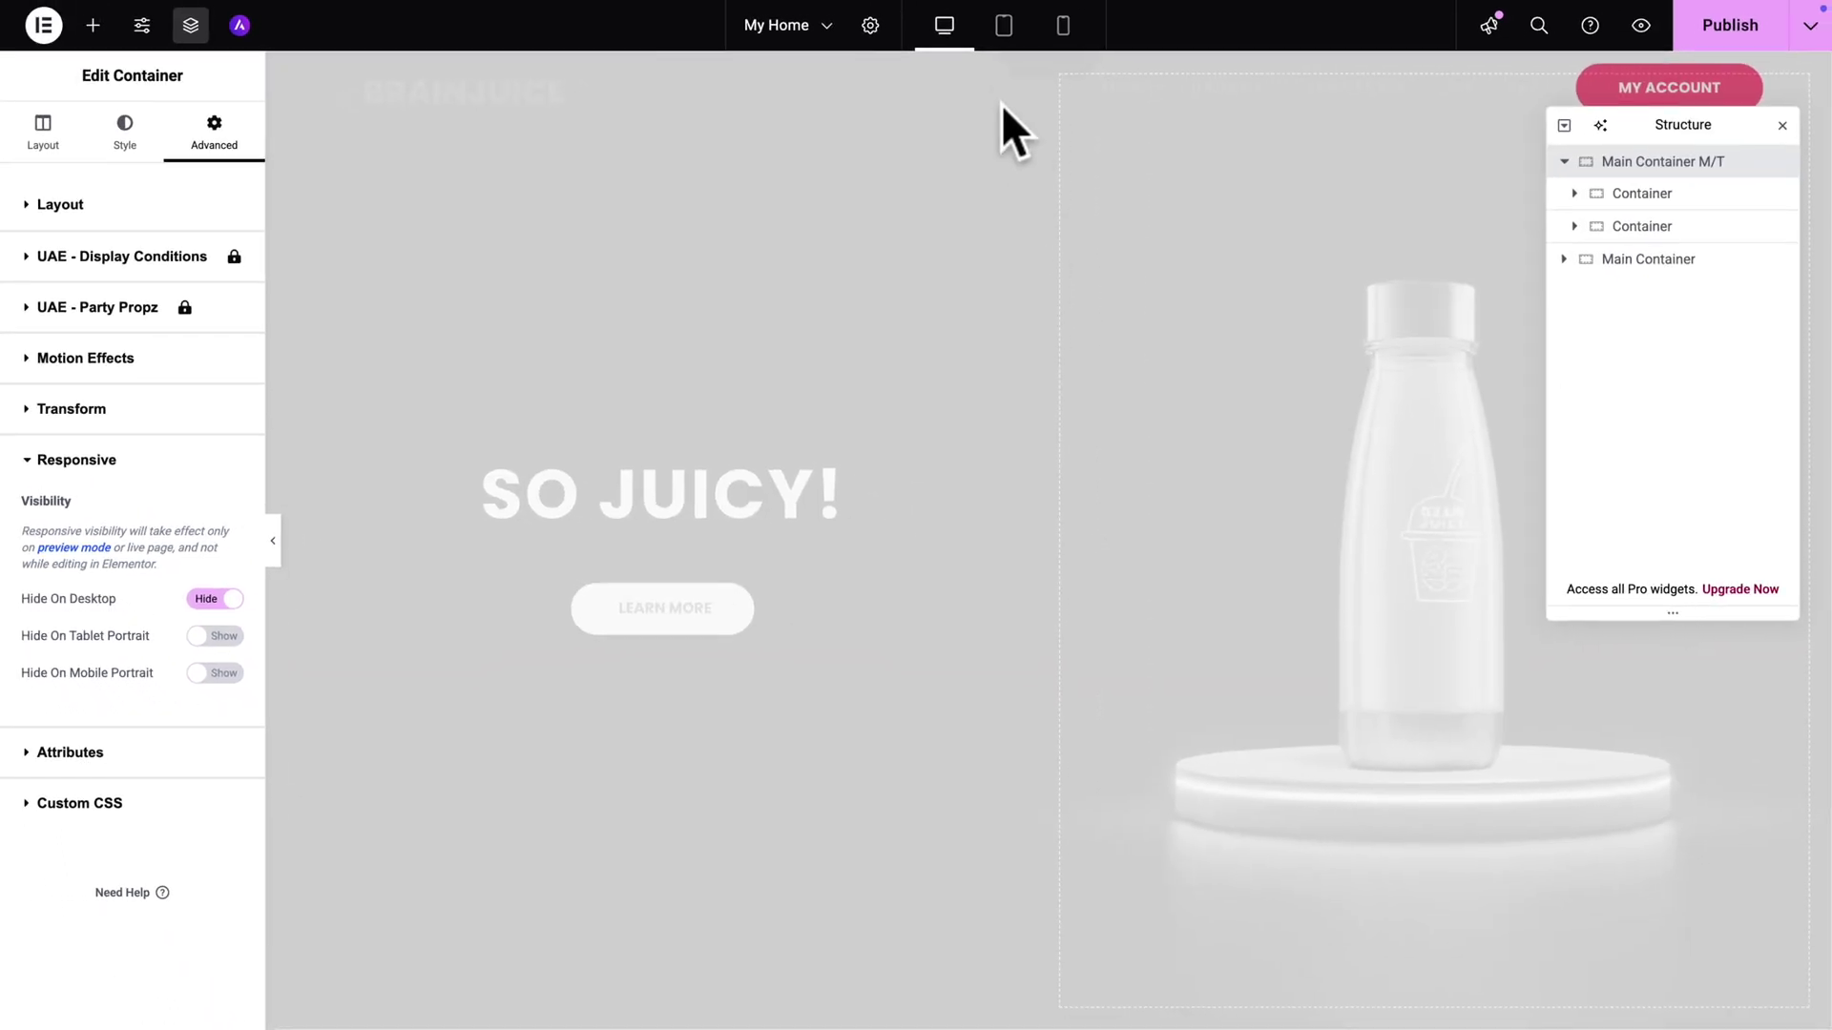
click(1003, 29)
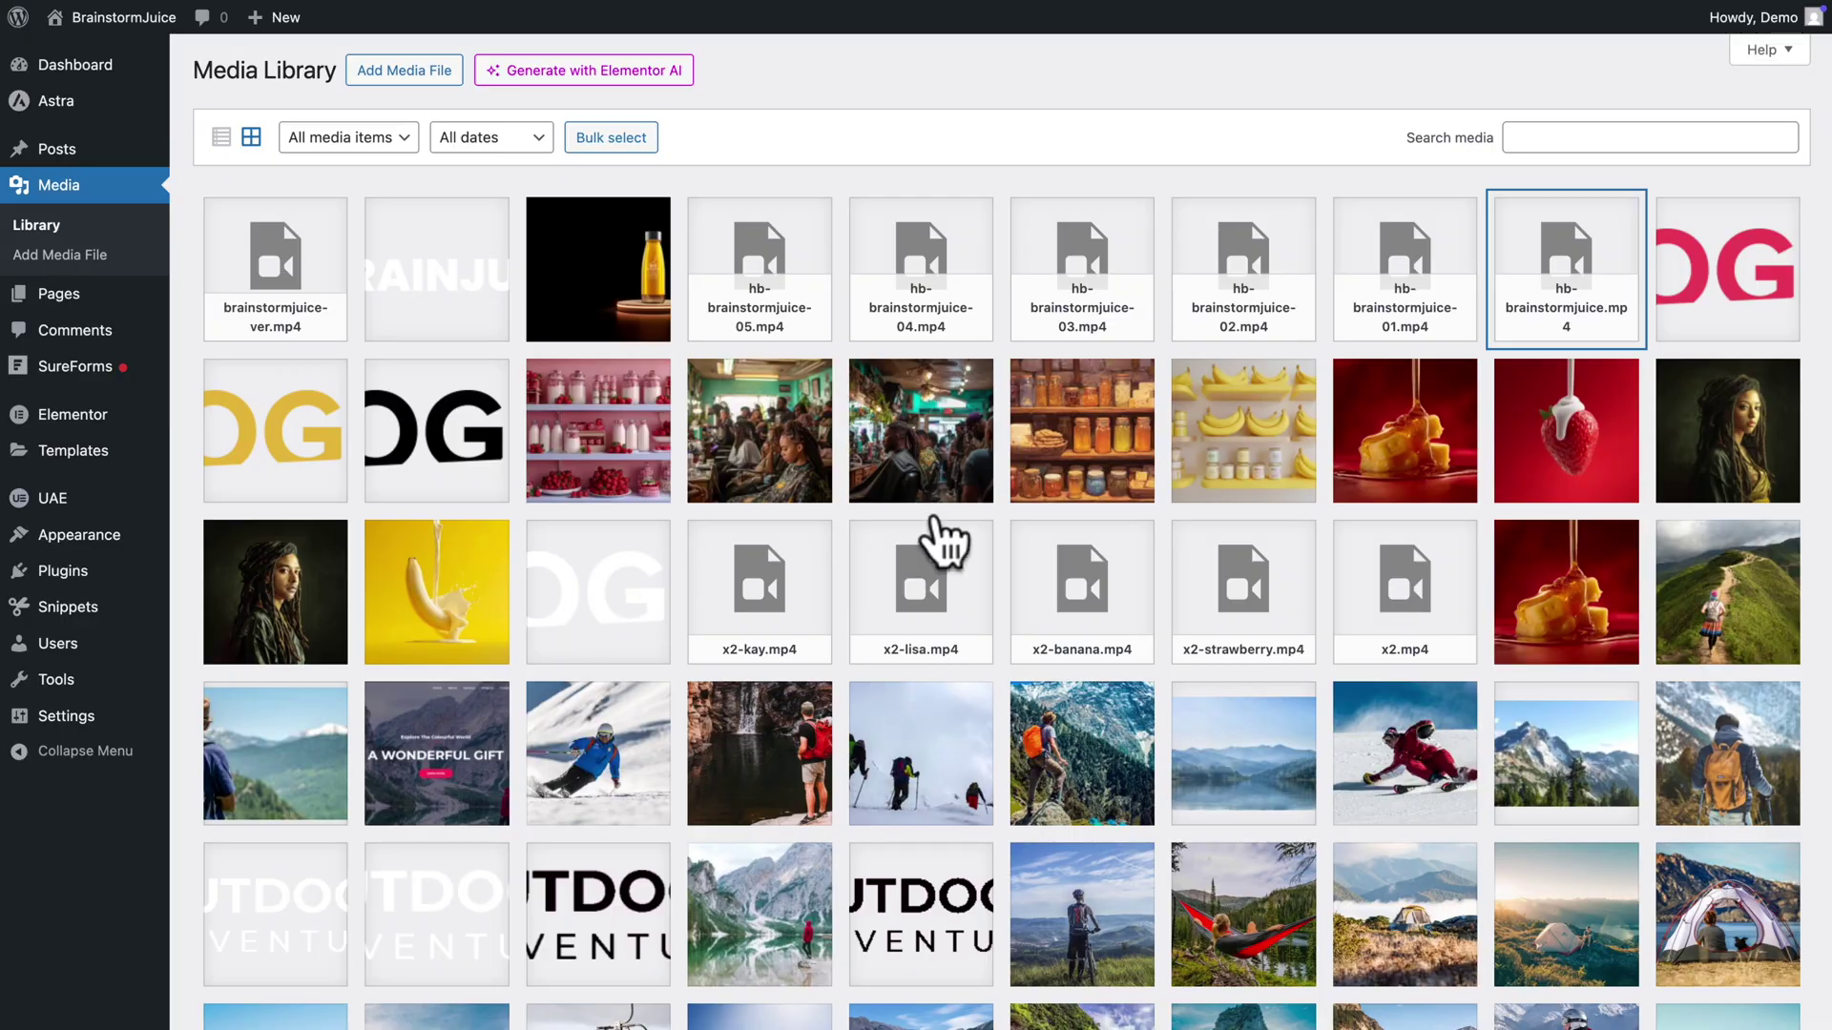
Open brainstormjuice-ver.mp4's attachment details to copy its file URL
click(275, 269)
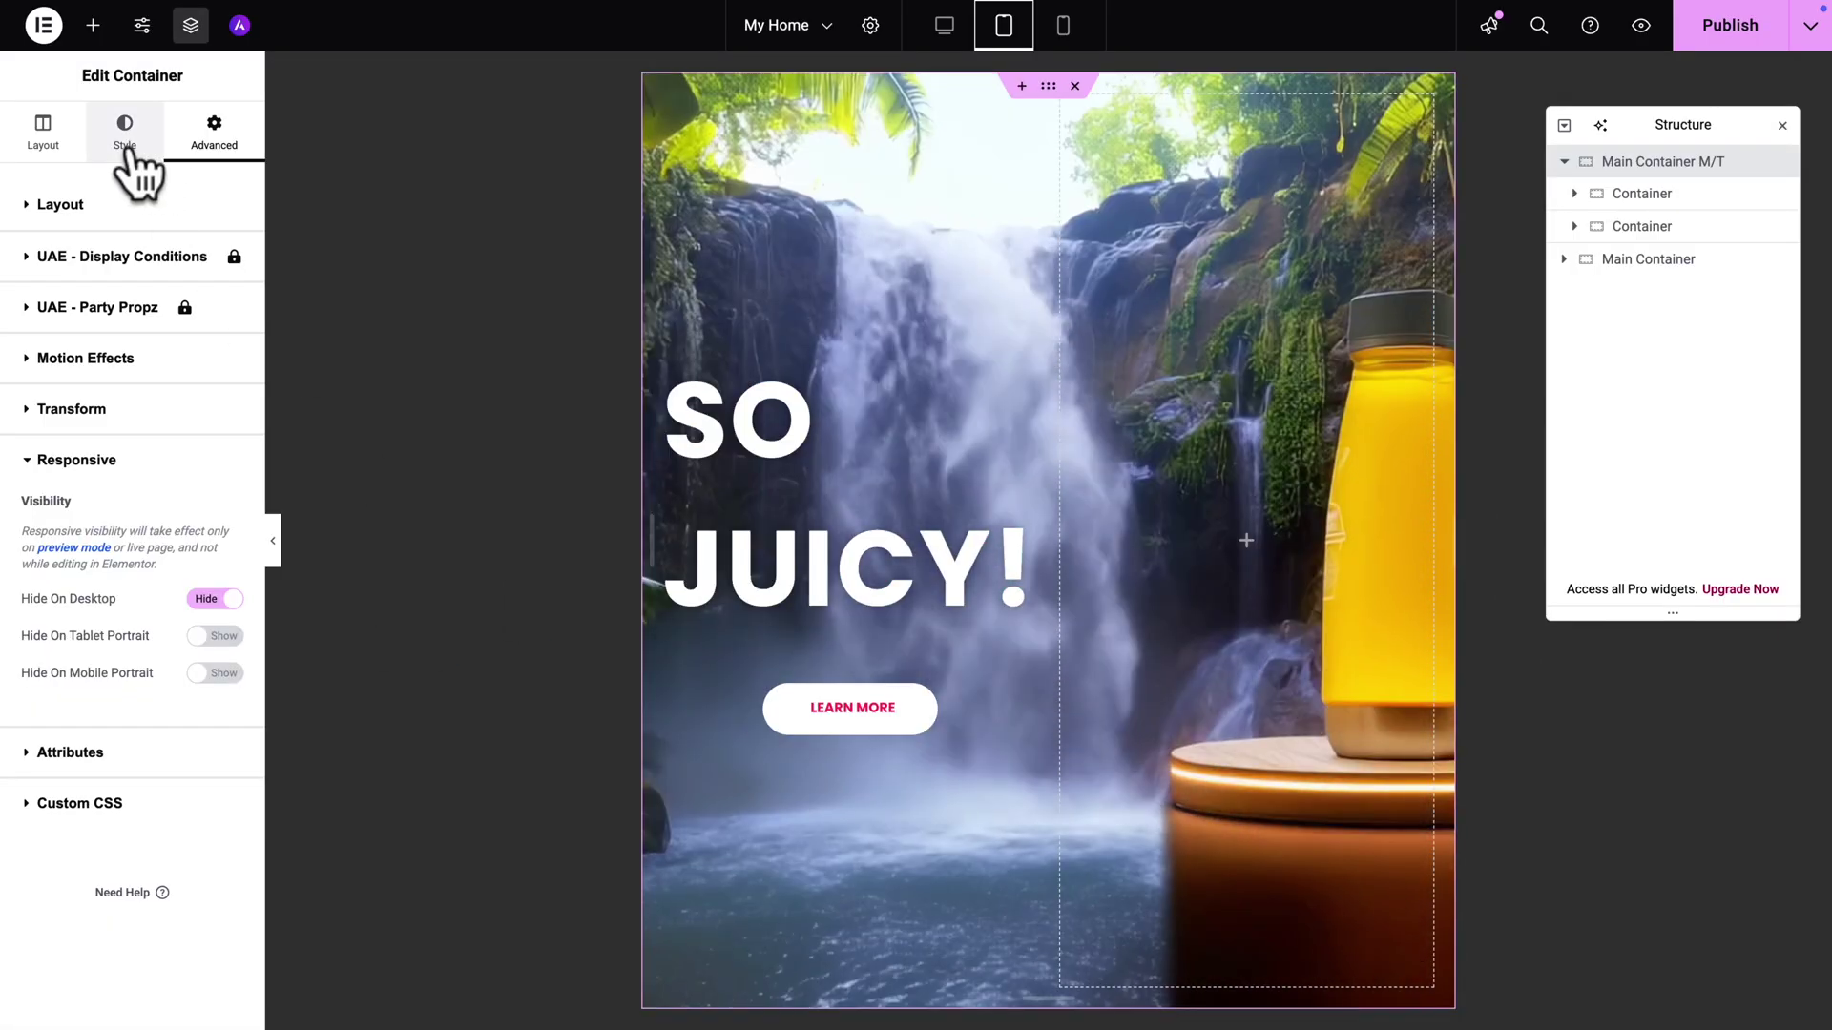
Replace Main Container M/T's background video link with the brainstormjuice-ver.mp4 URL
click(128, 142)
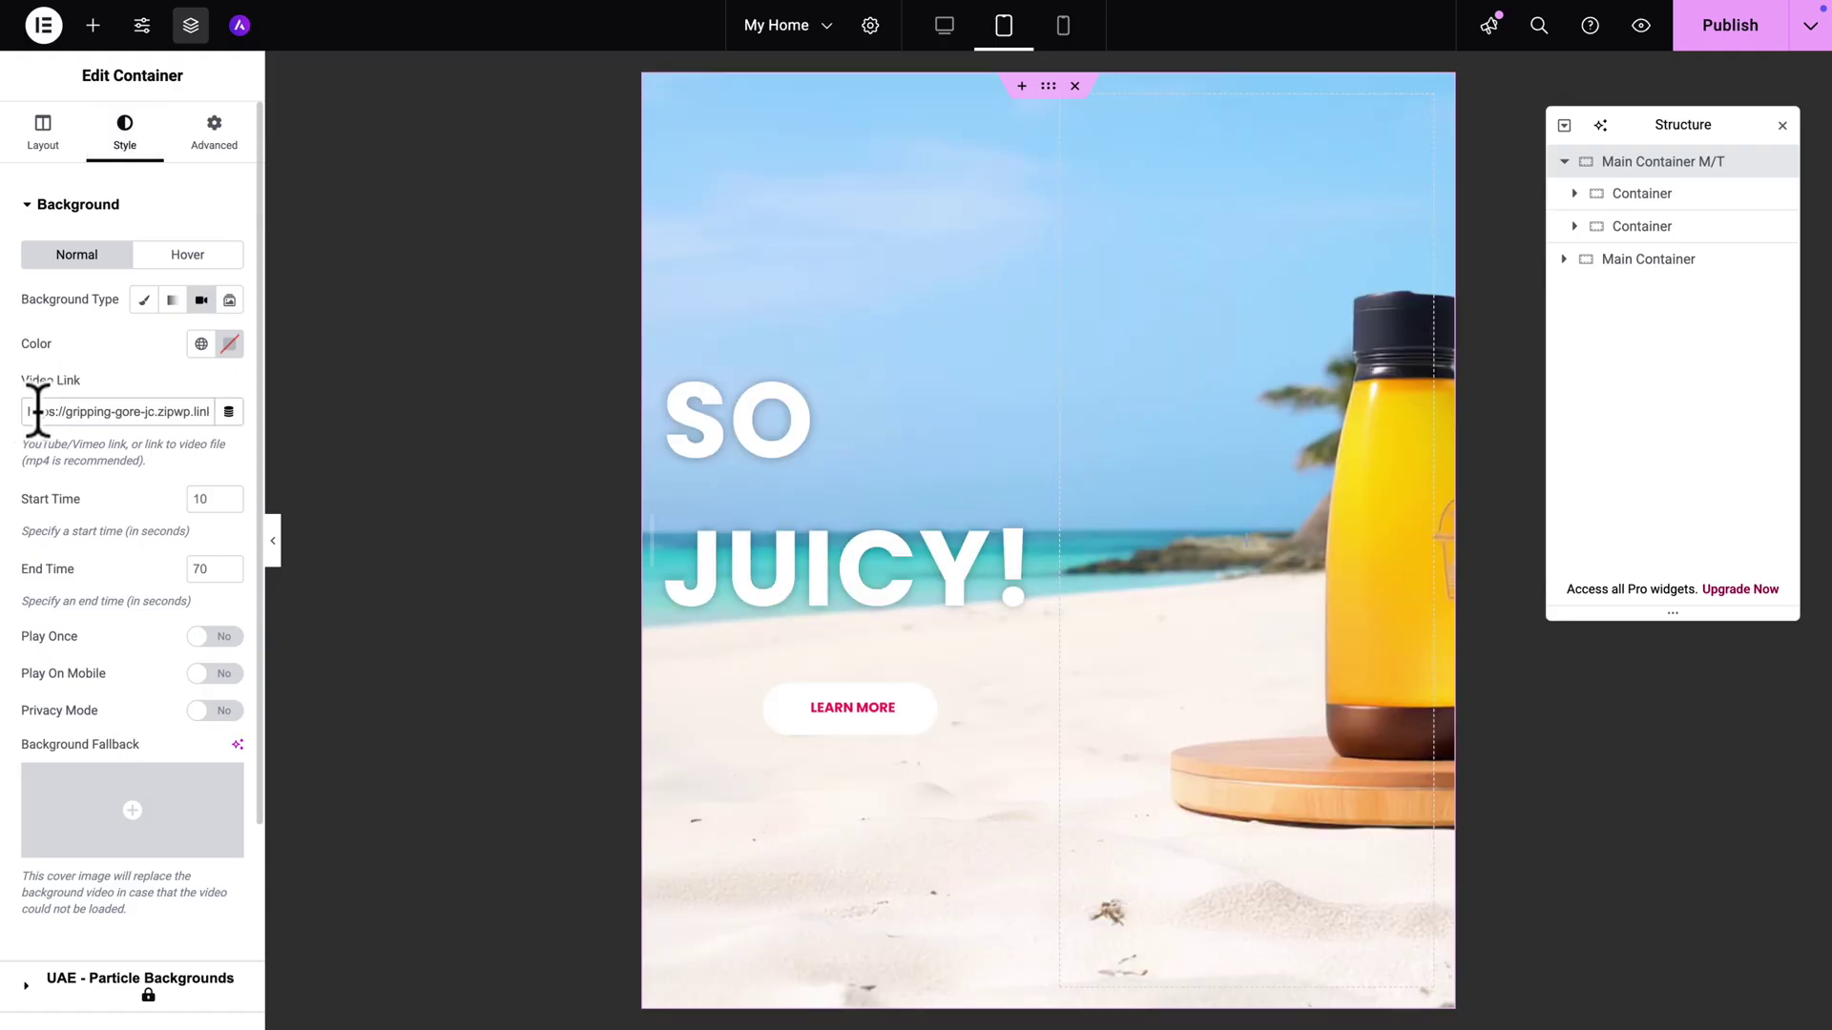
triple_click(36, 411)
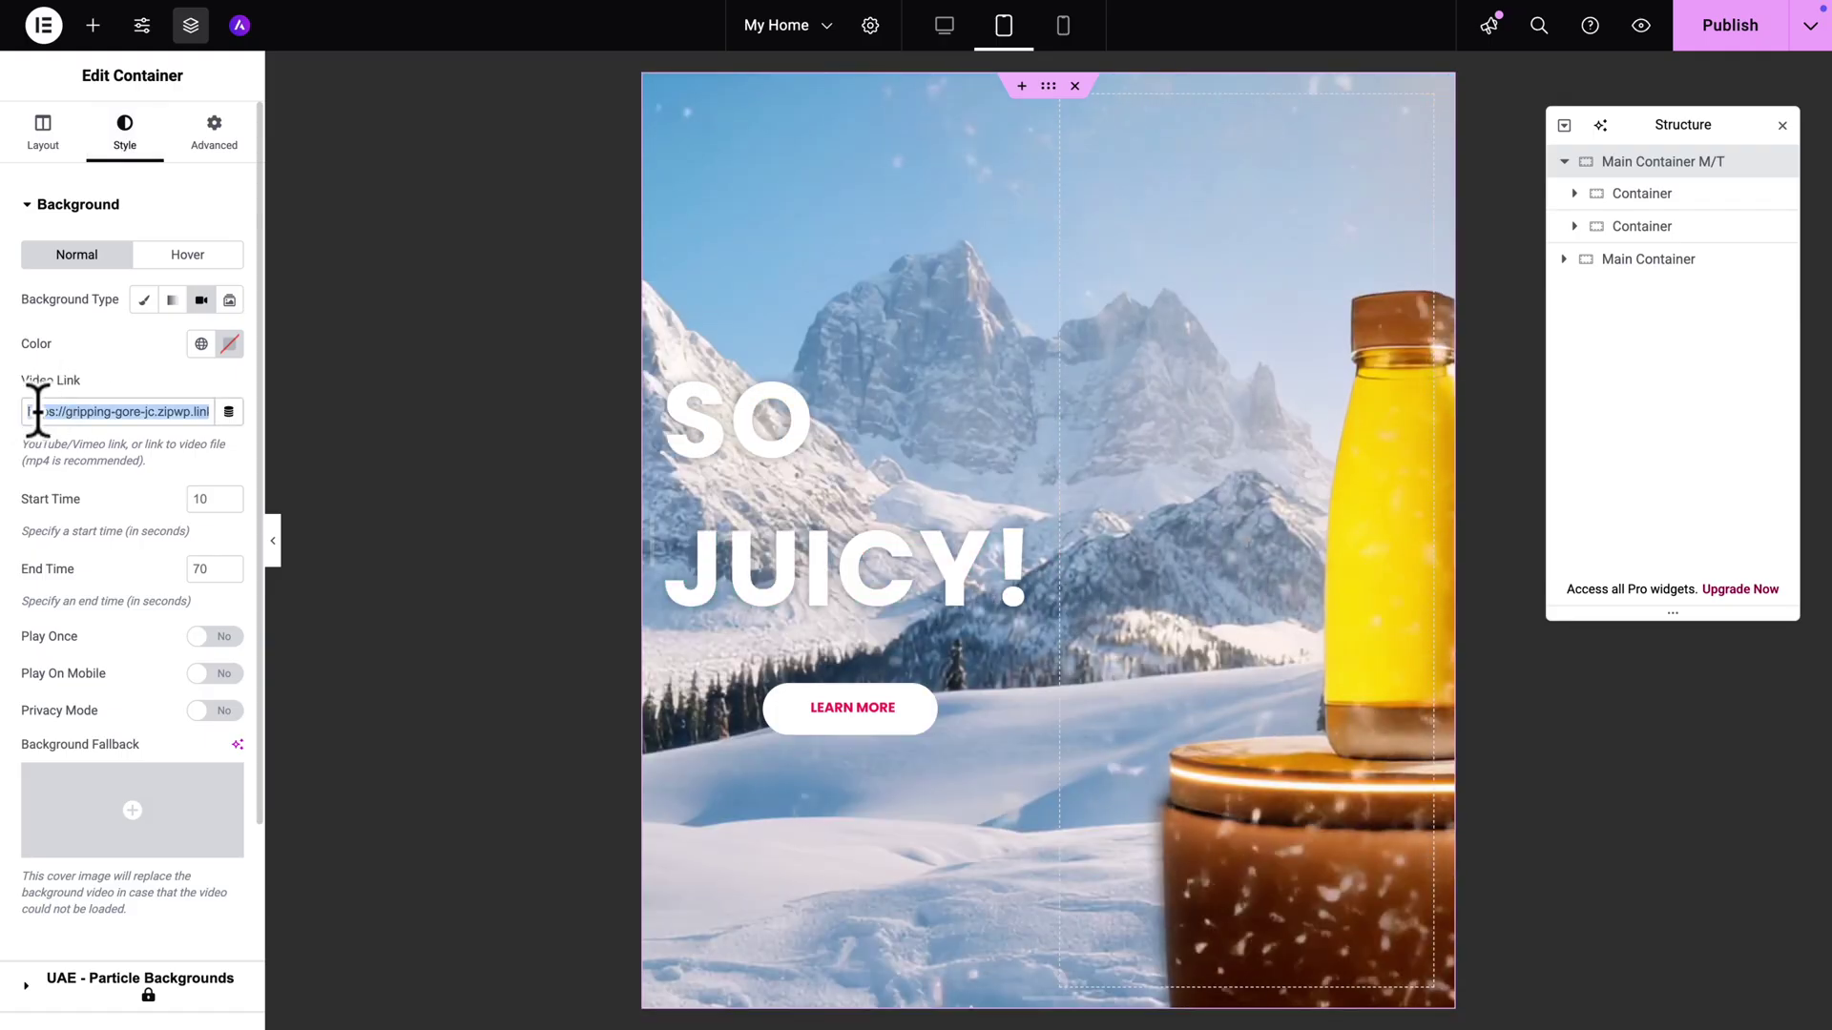
key(ctrl+v)
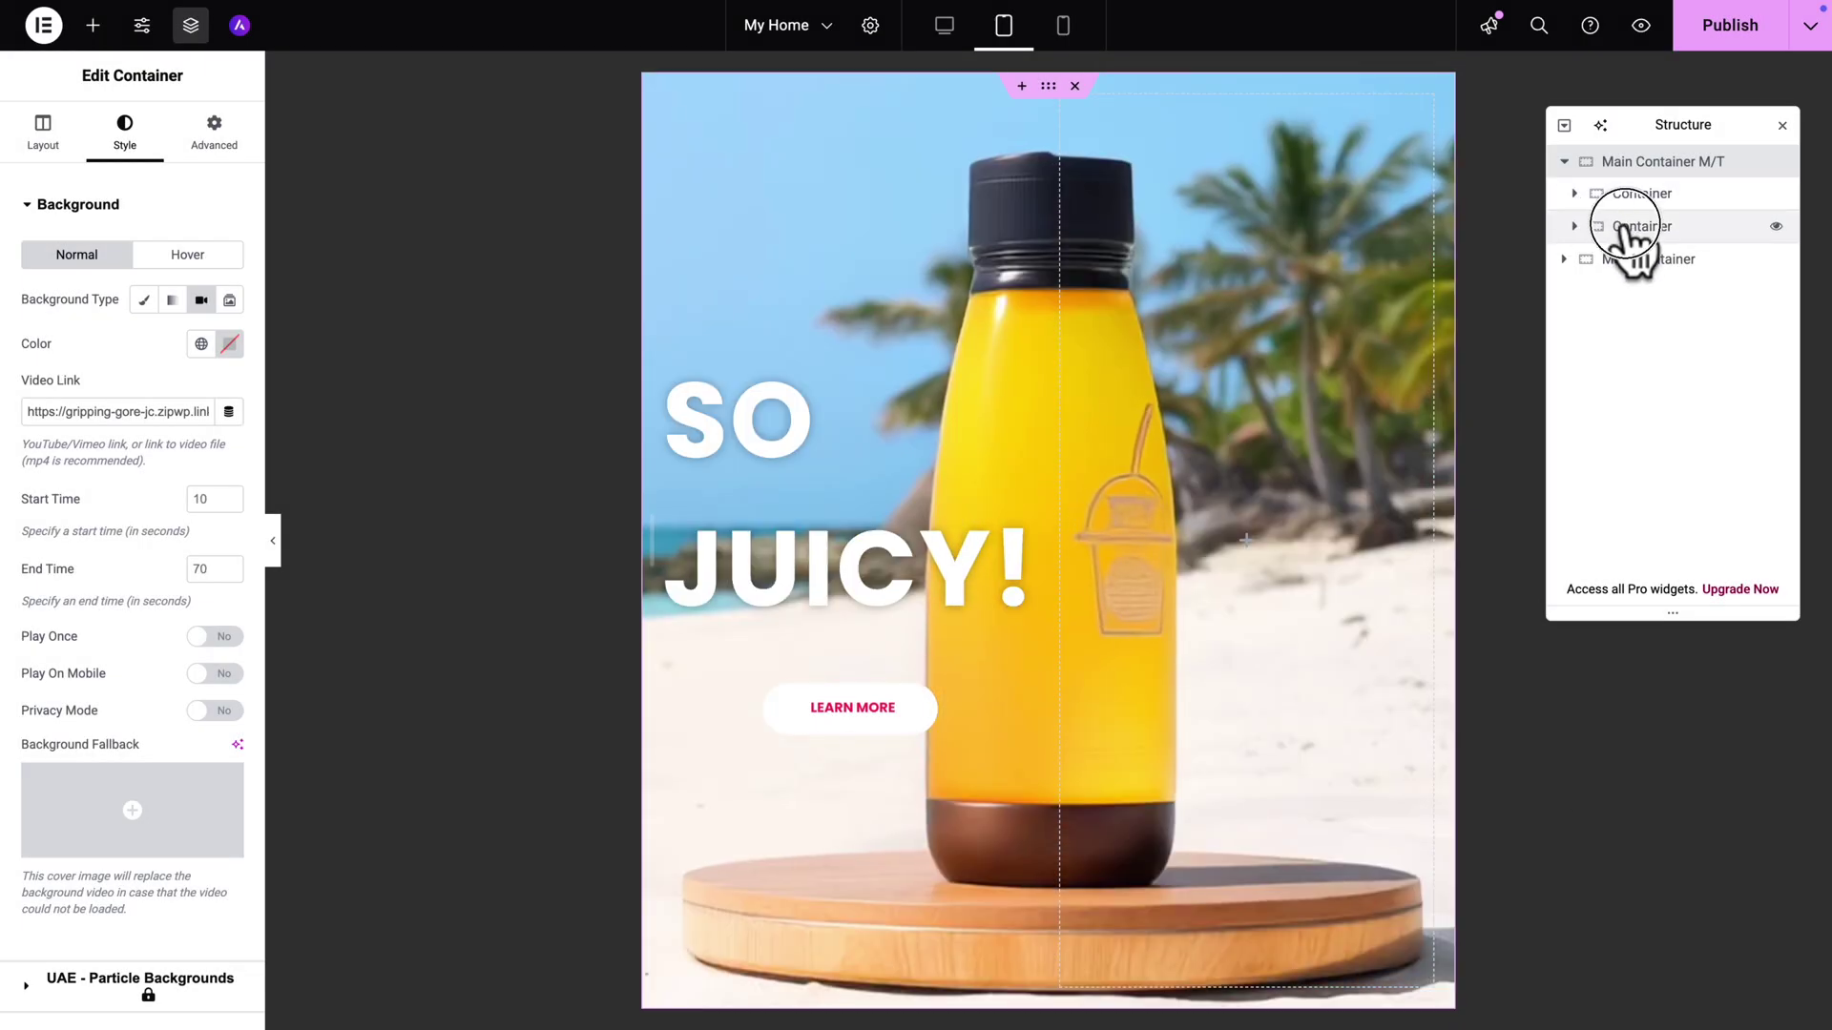
right_click(1627, 229)
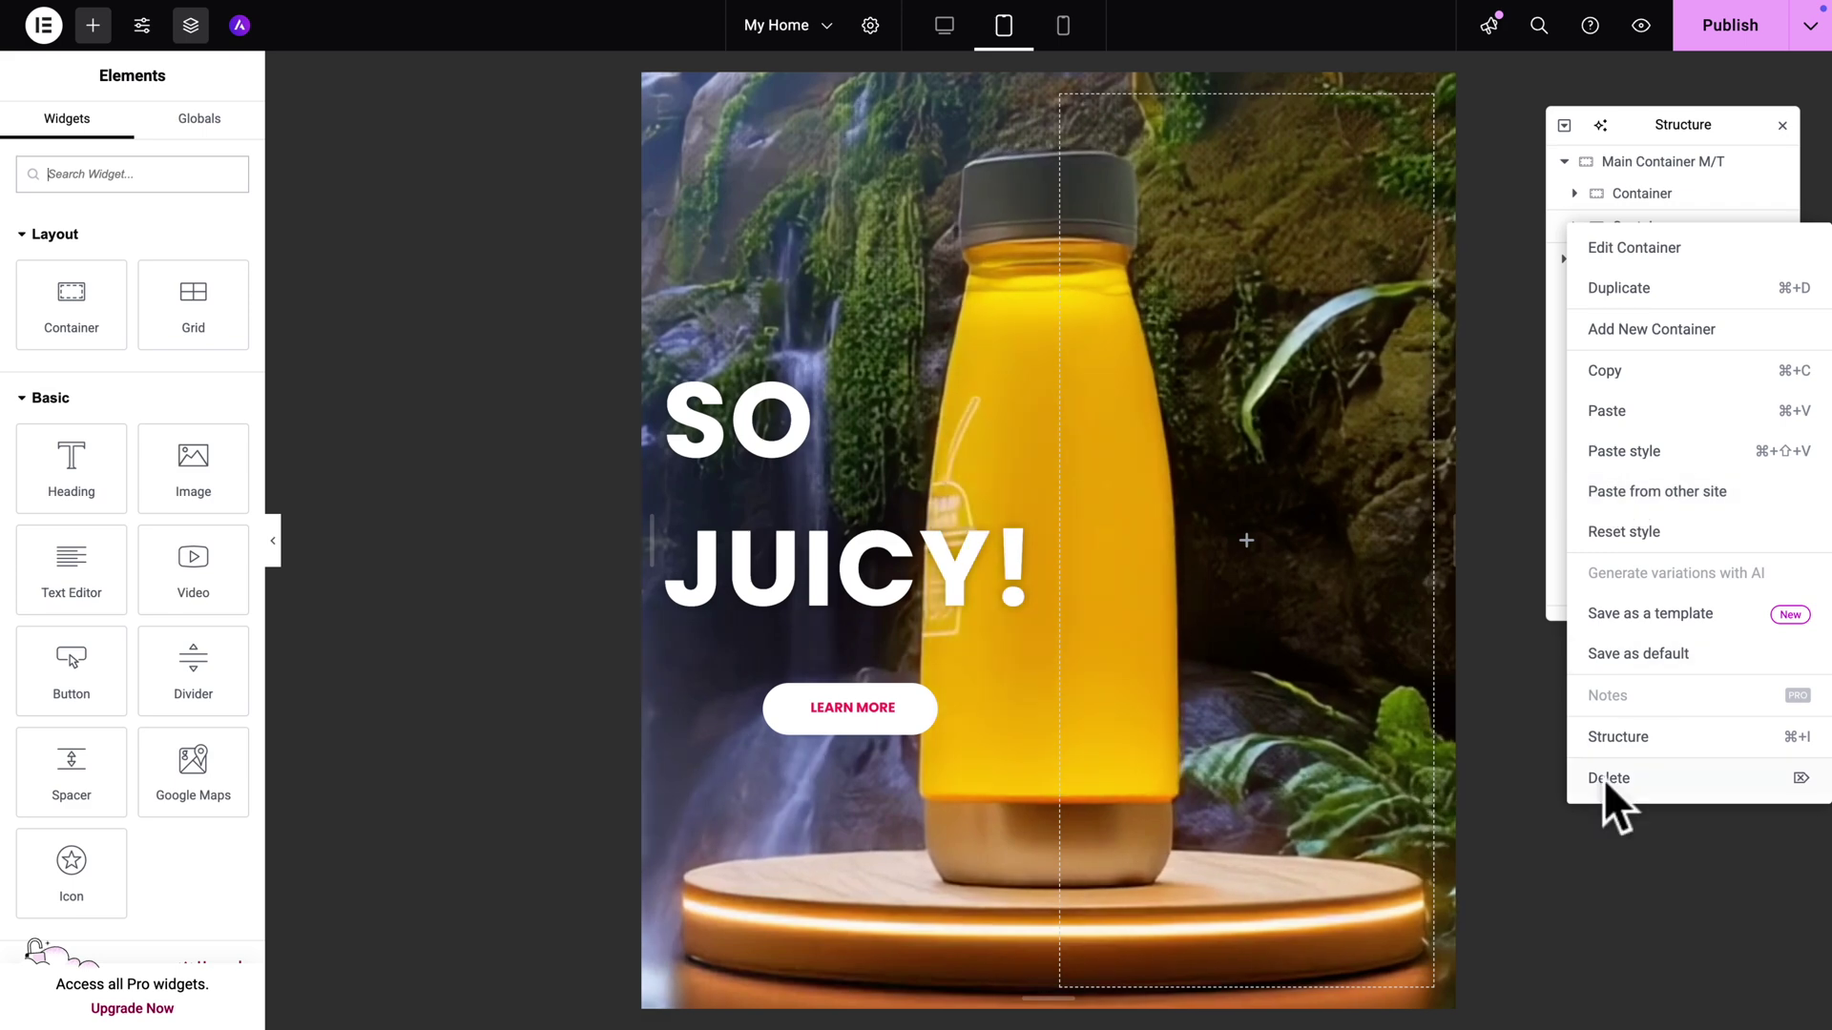
Delete the second inner container, set the remaining container's width to 100vw, and publish
click(1609, 778)
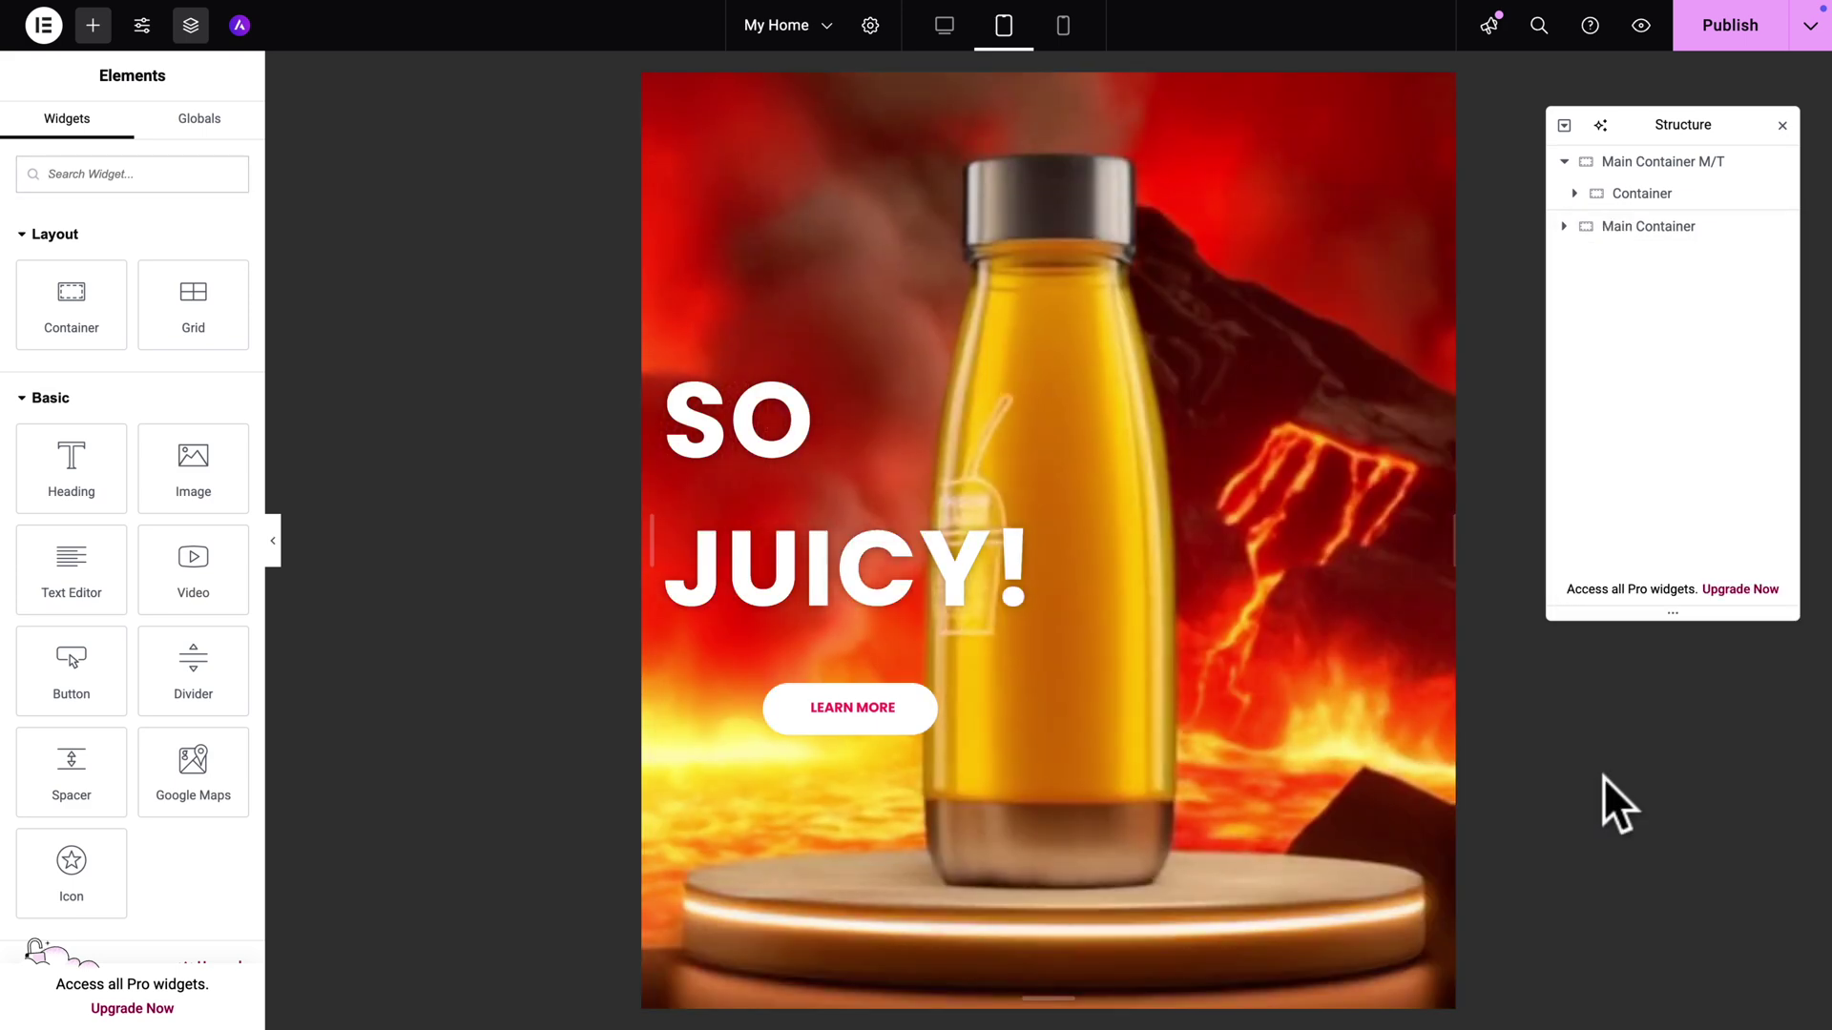
click(1617, 193)
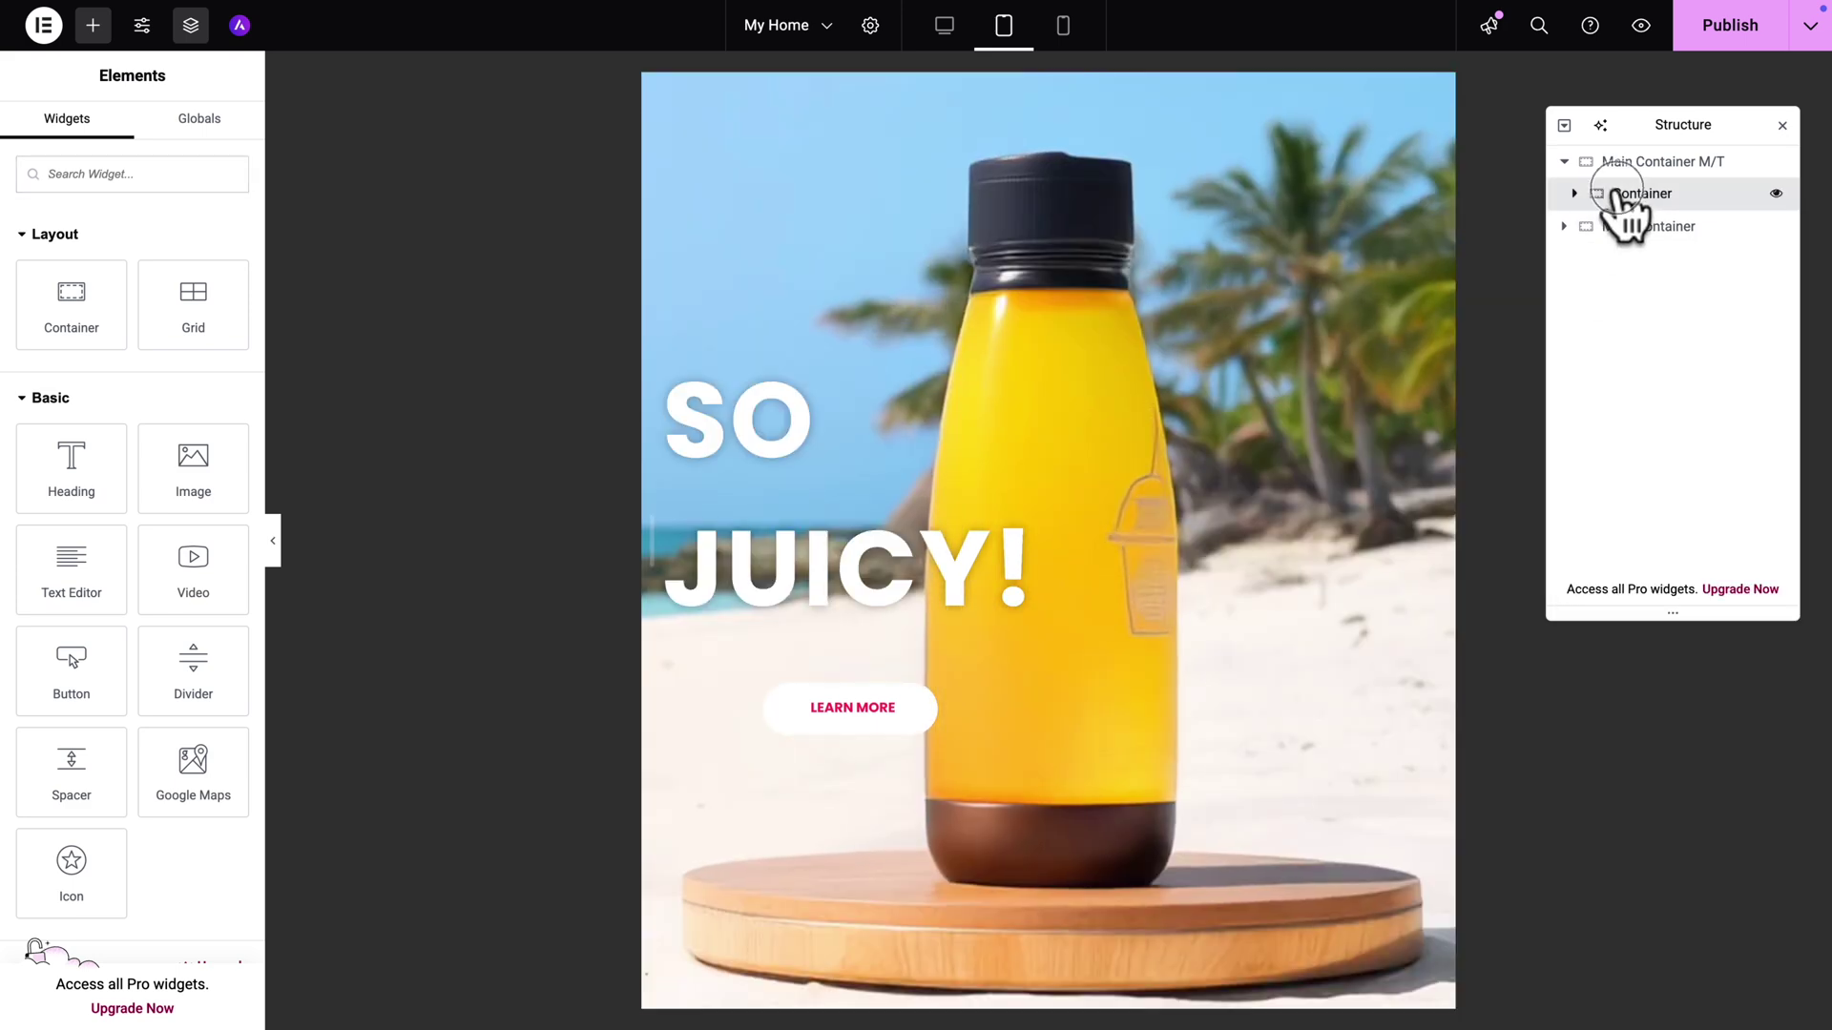
click(204, 382)
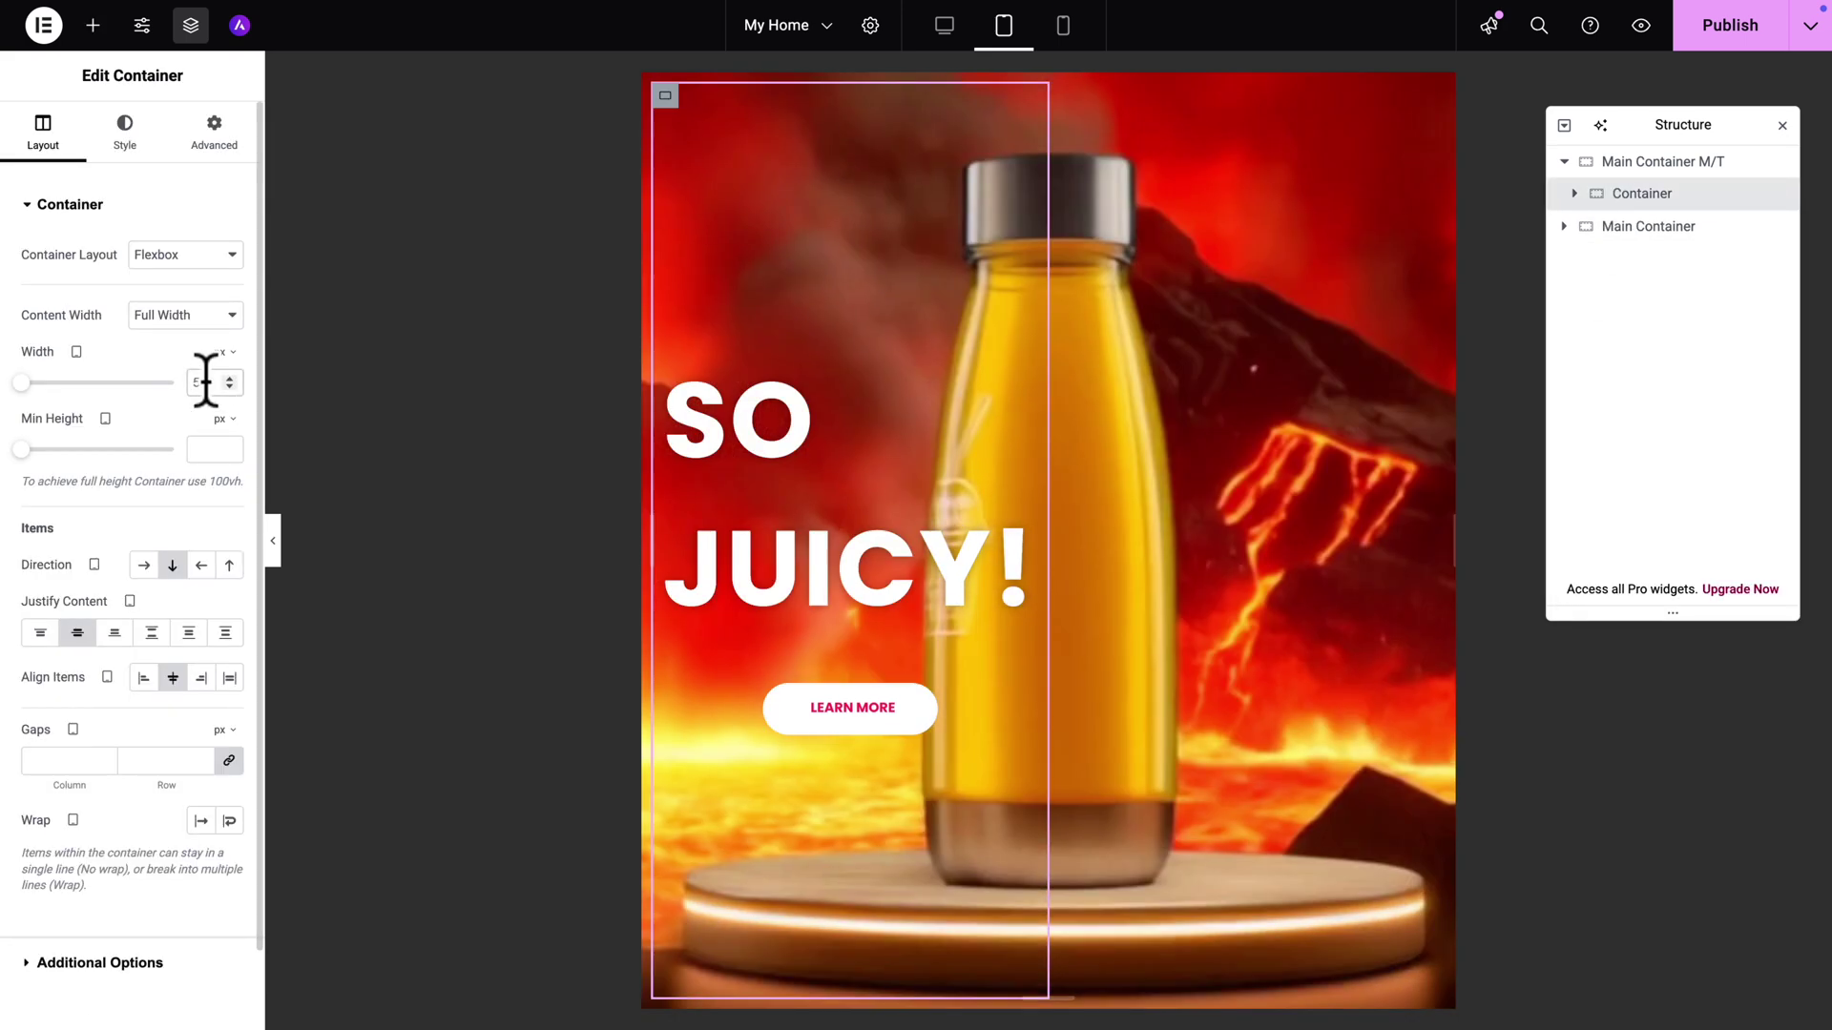
text(100vw)
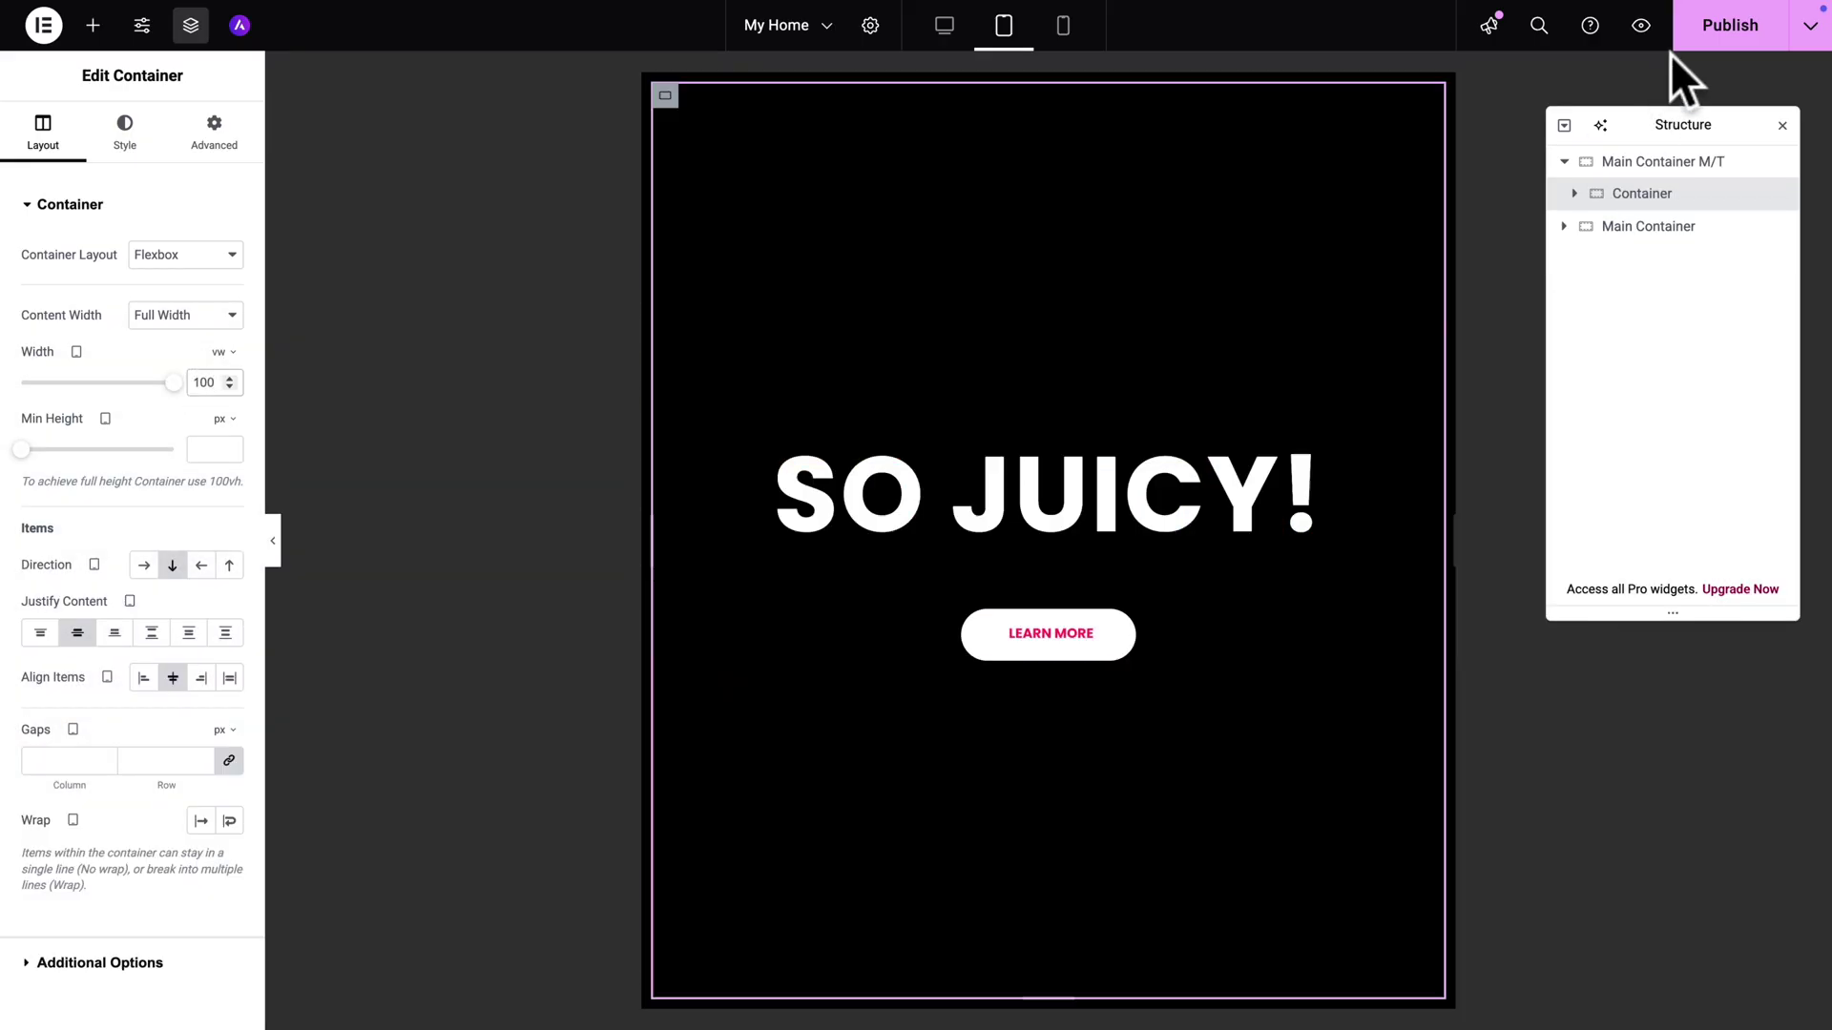
click(1722, 38)
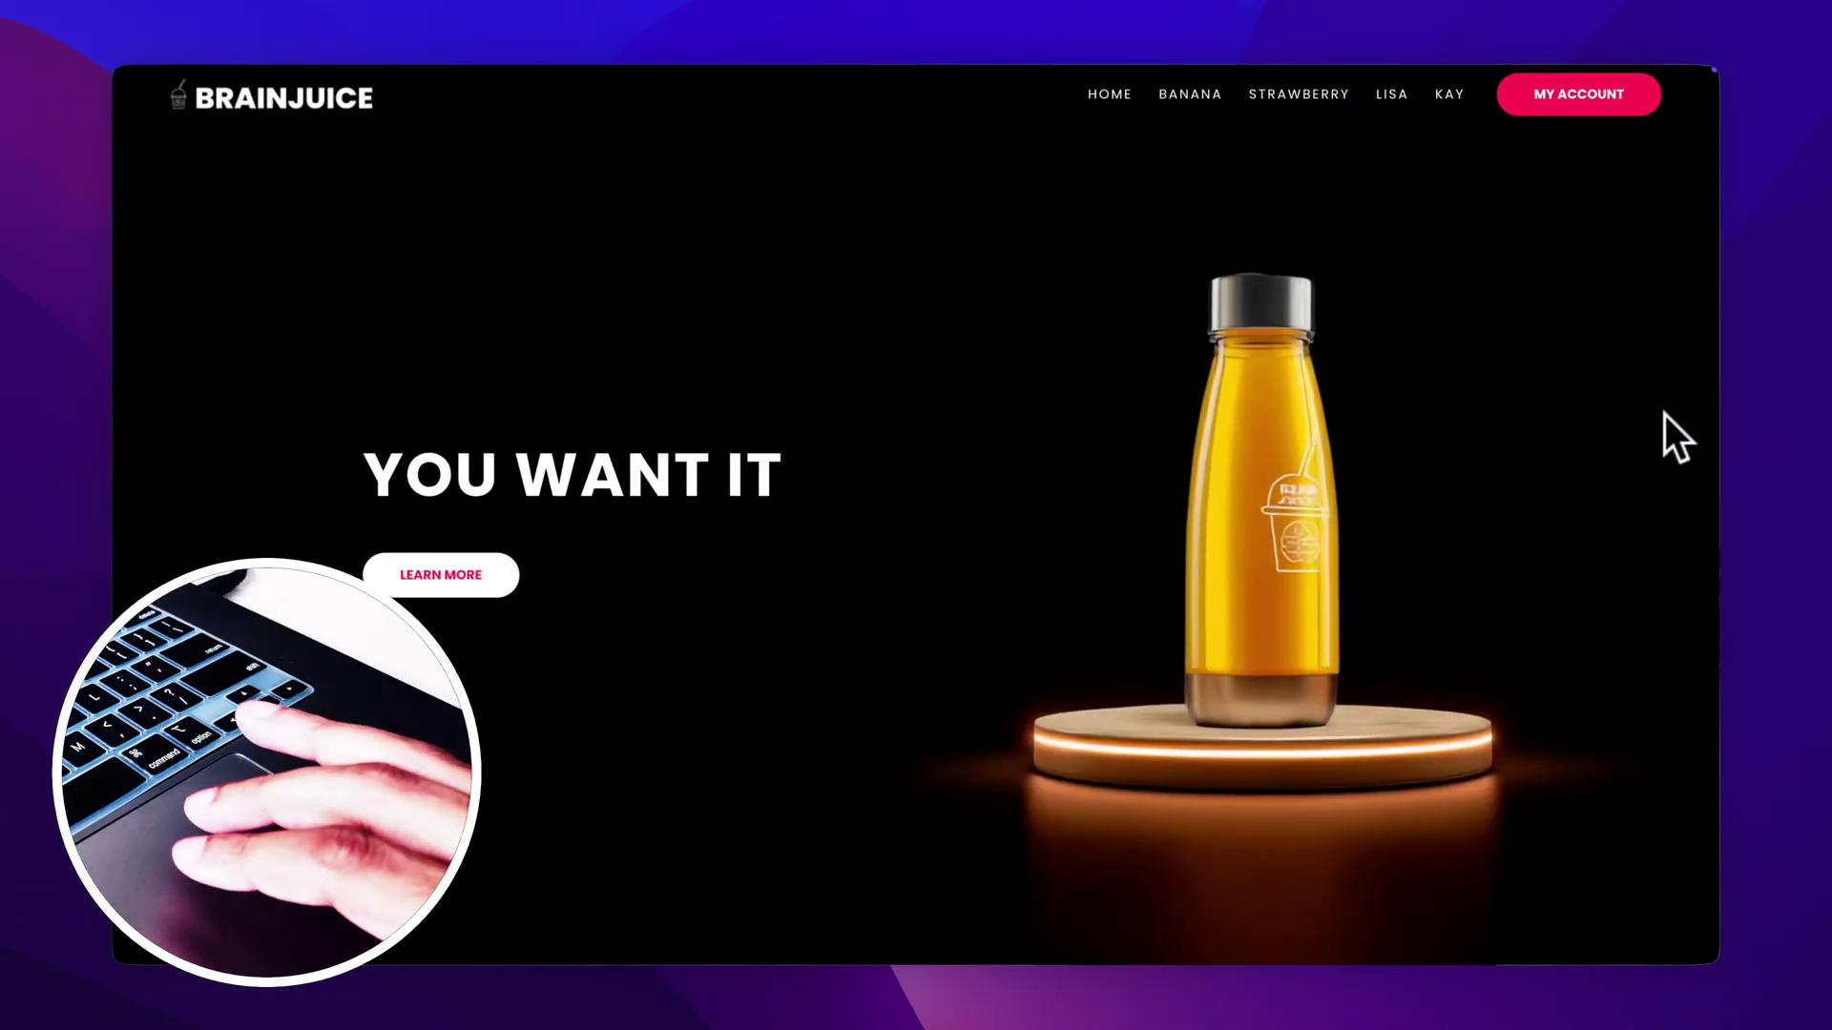
Advance the live hero slider from YOU WANT IT to the I KNOW YOU DO beach slide
scroll(1664, 415, right, 5)
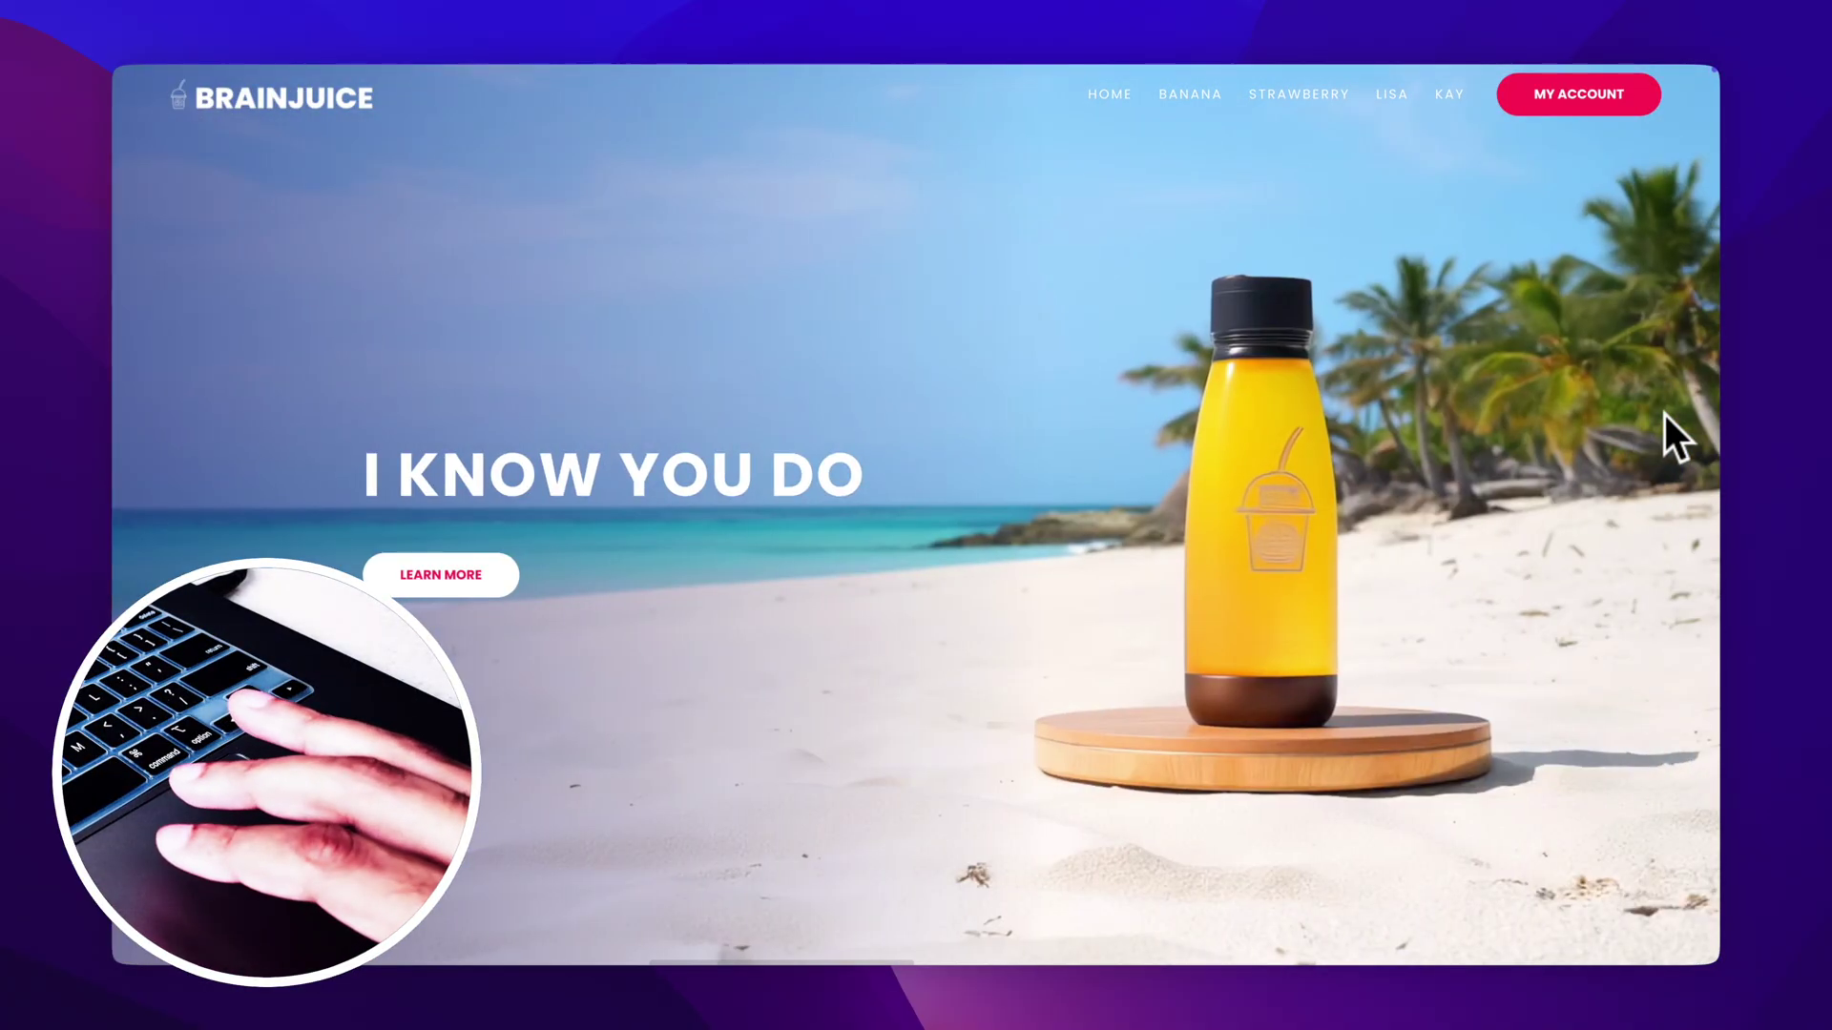